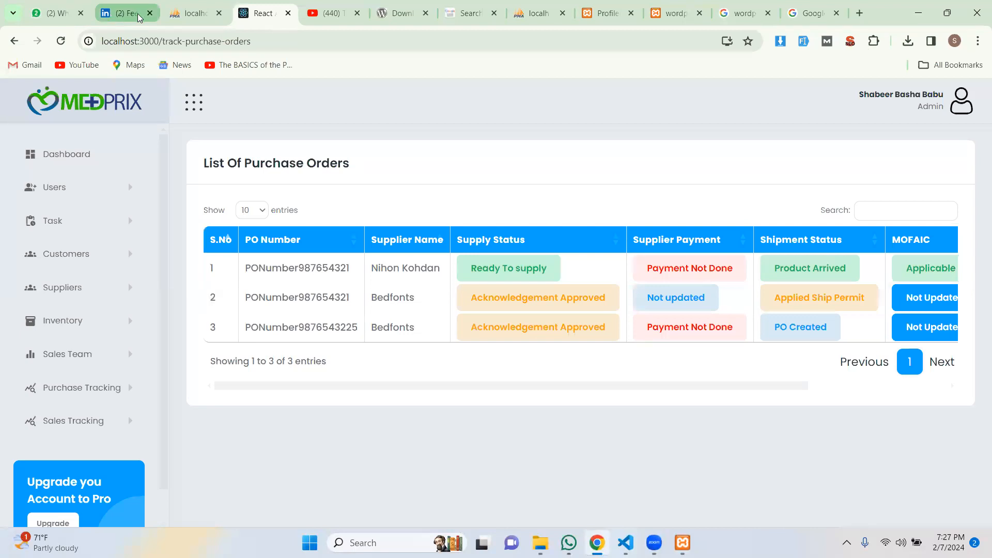
Close the LinkedIn, YouTube and extra Google tabs, leaving the Medprix purchase orders page.
click(81, 15)
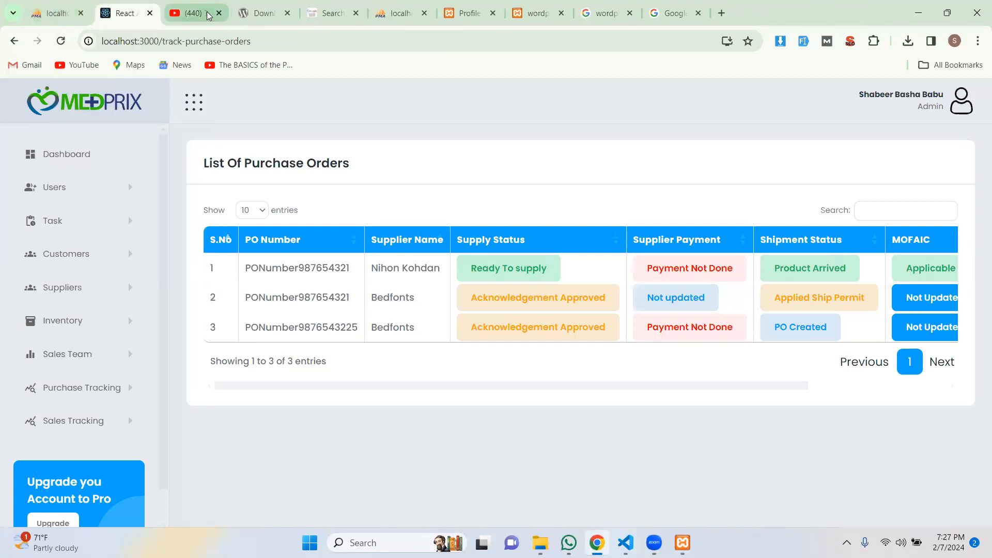
click(218, 13)
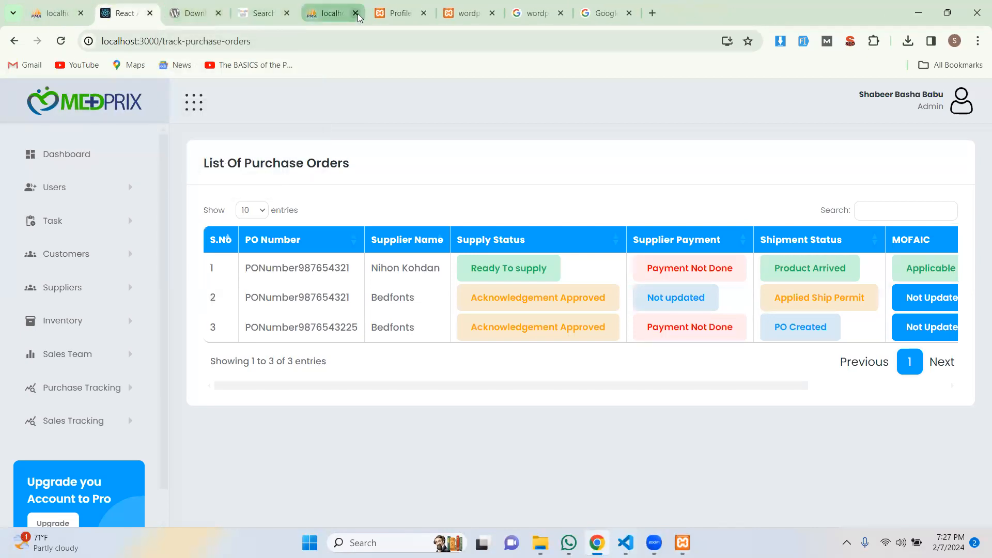
click(631, 14)
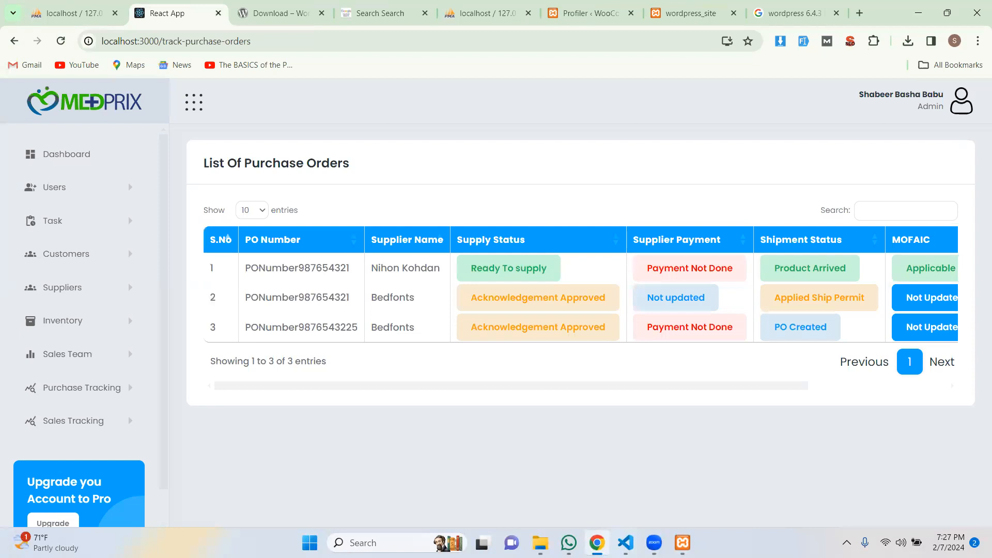
Check the webpack compile output in VS Code's terminal, then return to Chrome.
key(alt+Tab)
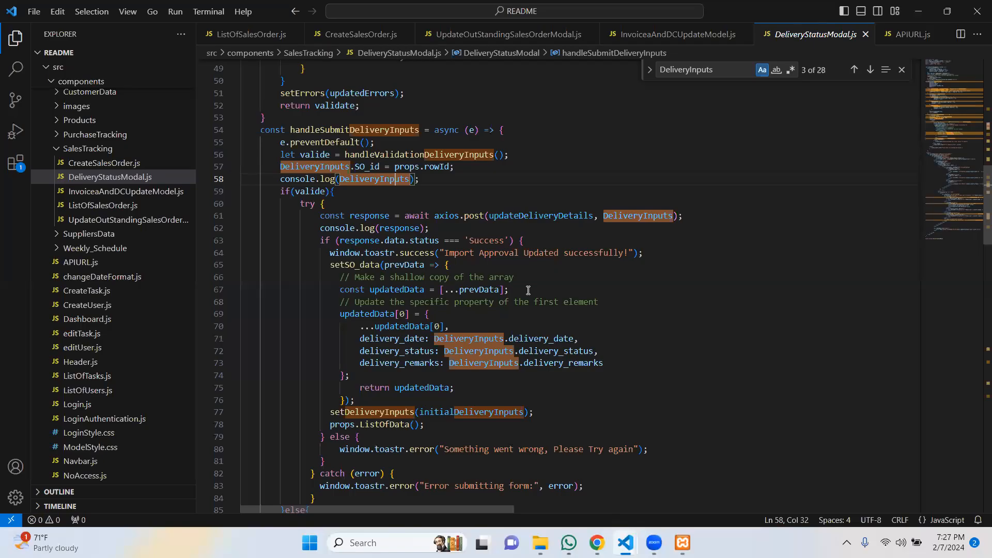
key(ctrl+grave)
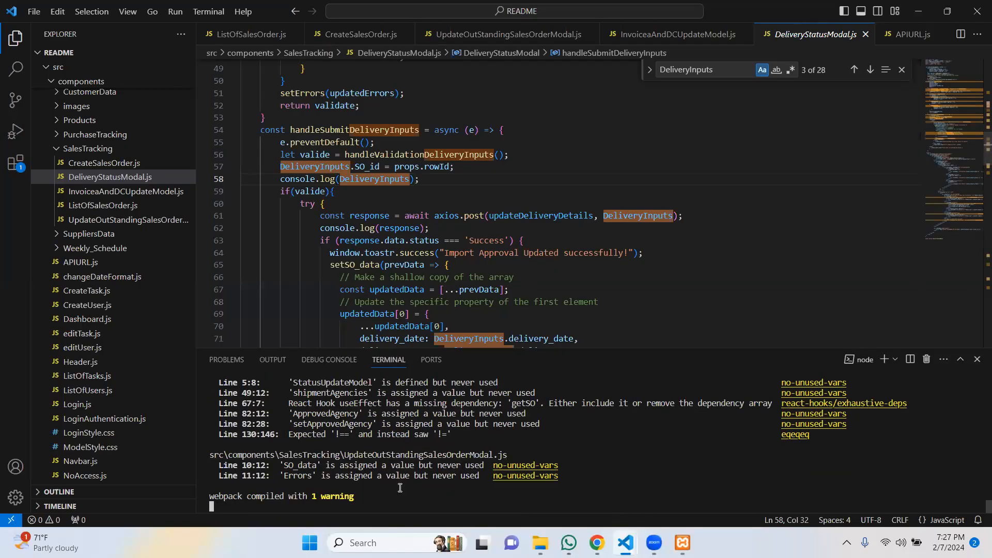
key(alt)
key(alt+Tab)
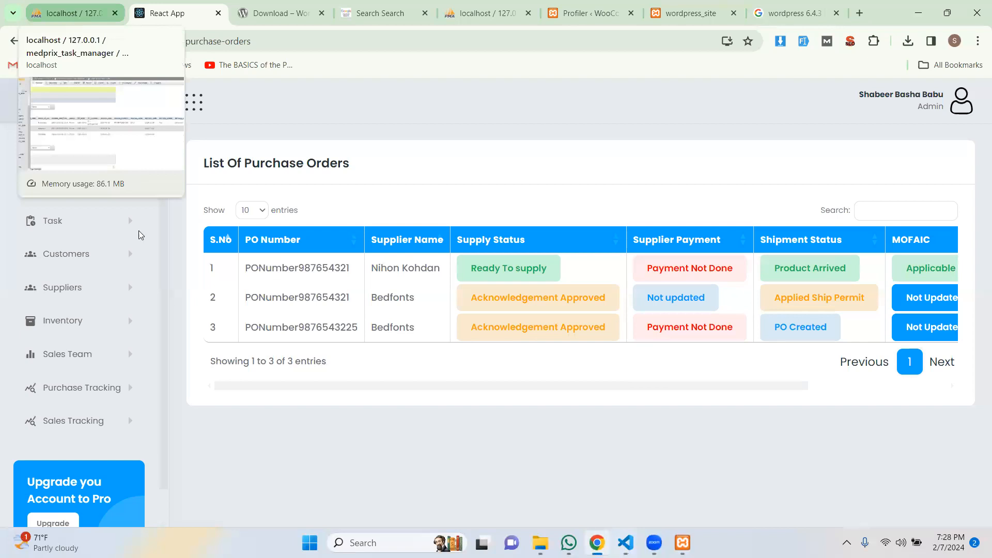
Export the medprix_task_manager database from phpMyAdmin as a Quick SQL file.
click(73, 16)
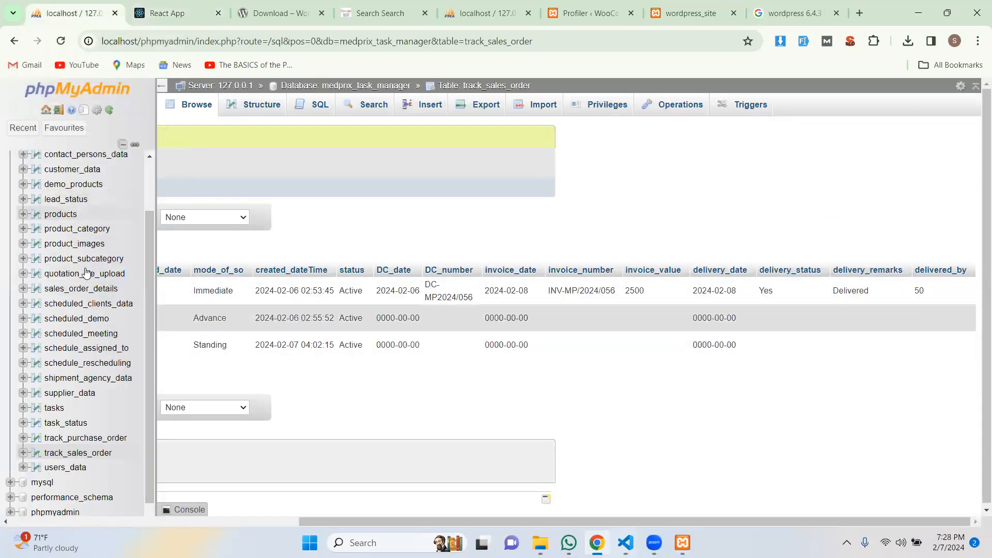
scroll(51, 206, up, 2)
click(62, 190)
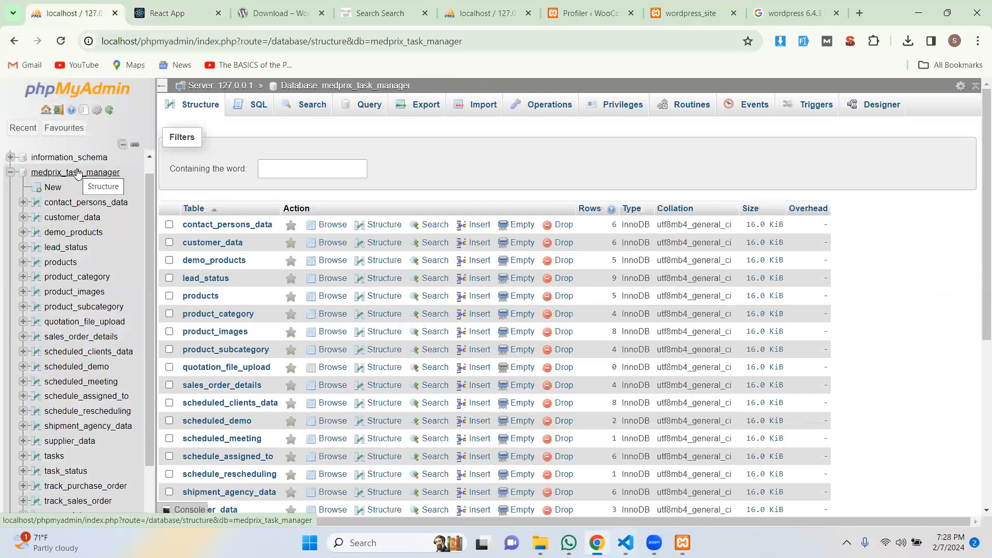
click(45, 177)
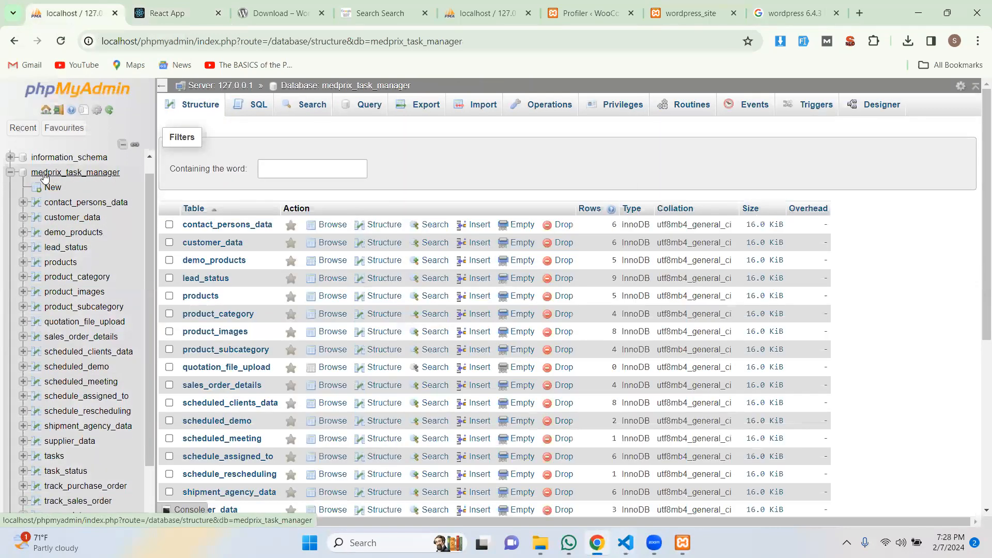
click(429, 110)
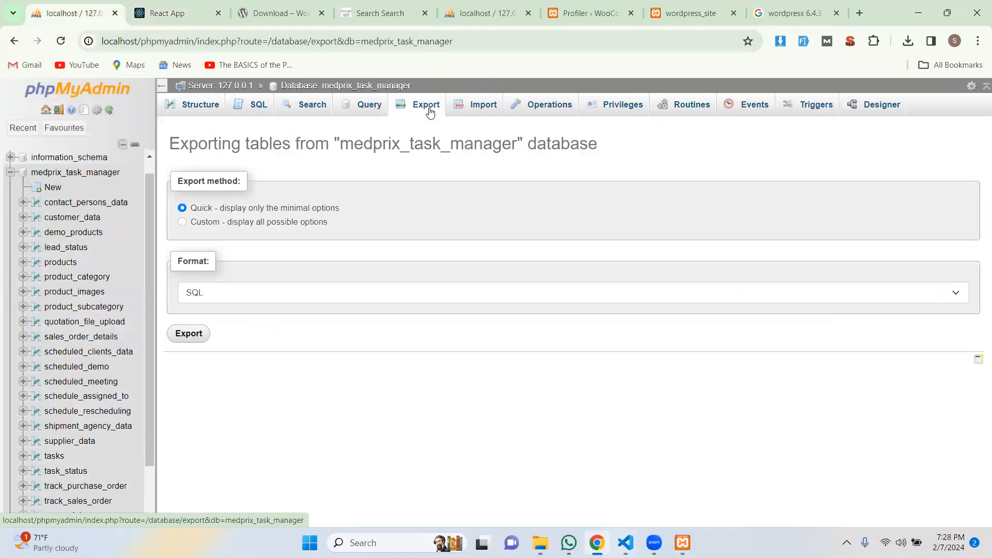
click(191, 337)
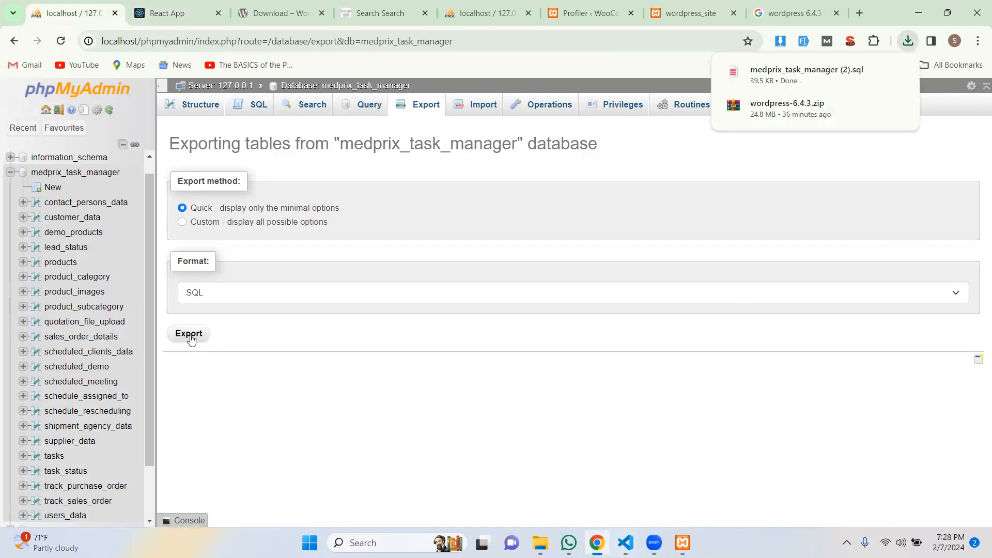
mouse_move(626, 542)
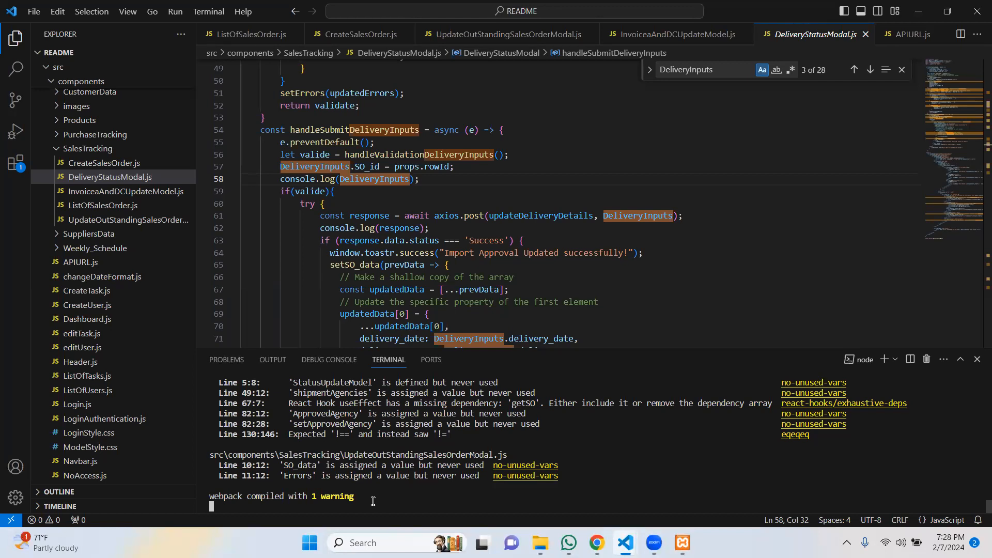
Stop the running development server, confirming batch-job termination with y.
key(ctrl+c)
key(ctrl+c)
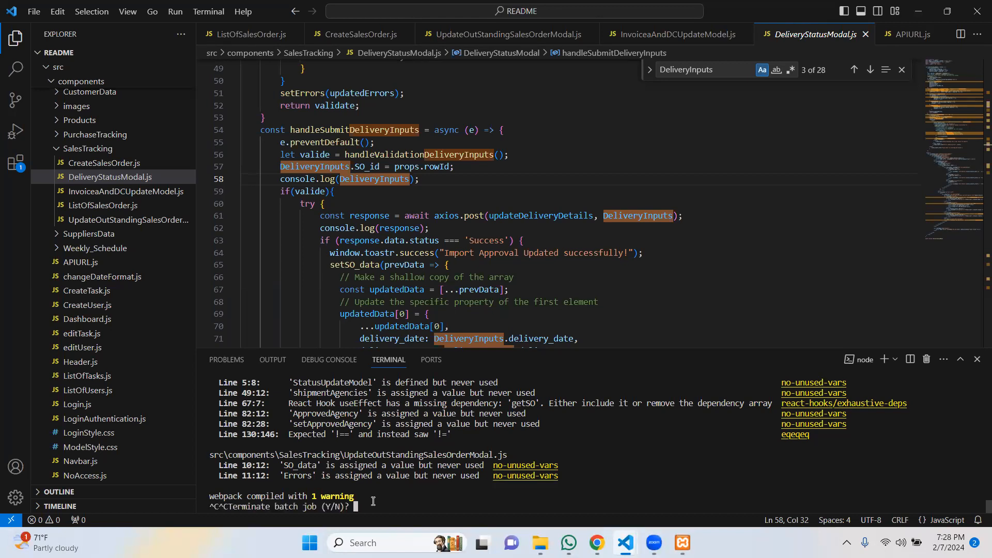
text(y)
key(Return)
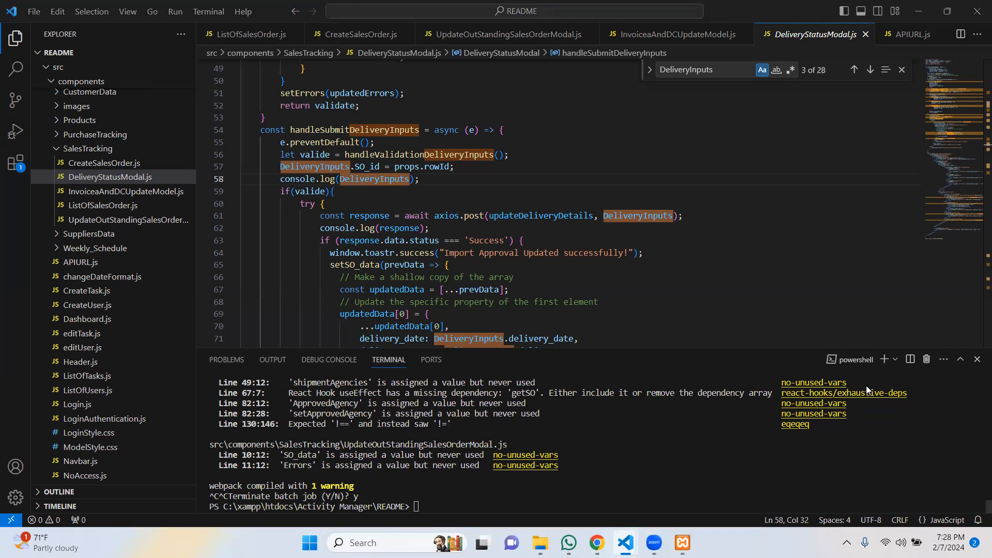
Run npm run build for a production build and open package.json.
click(432, 506)
text(npm)
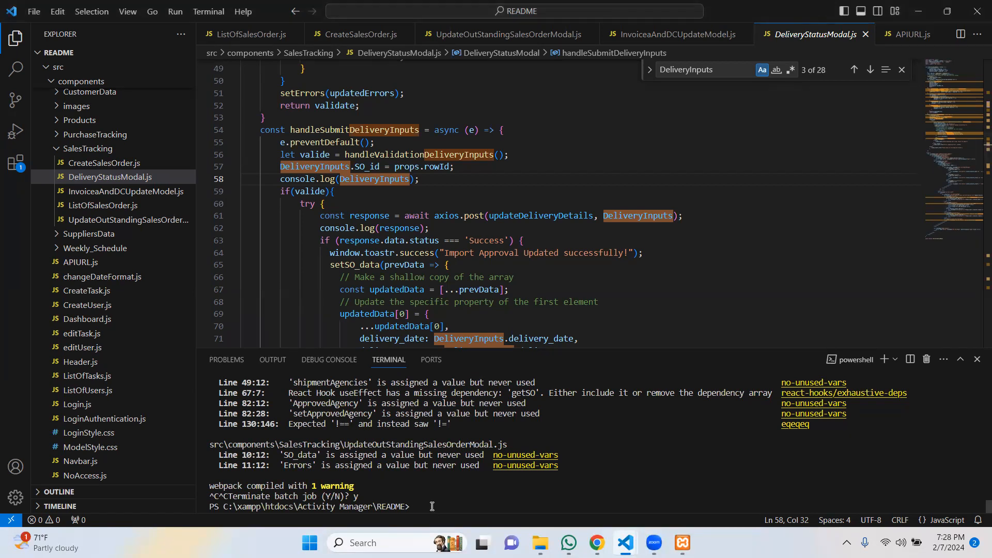
text( run build)
key(Return)
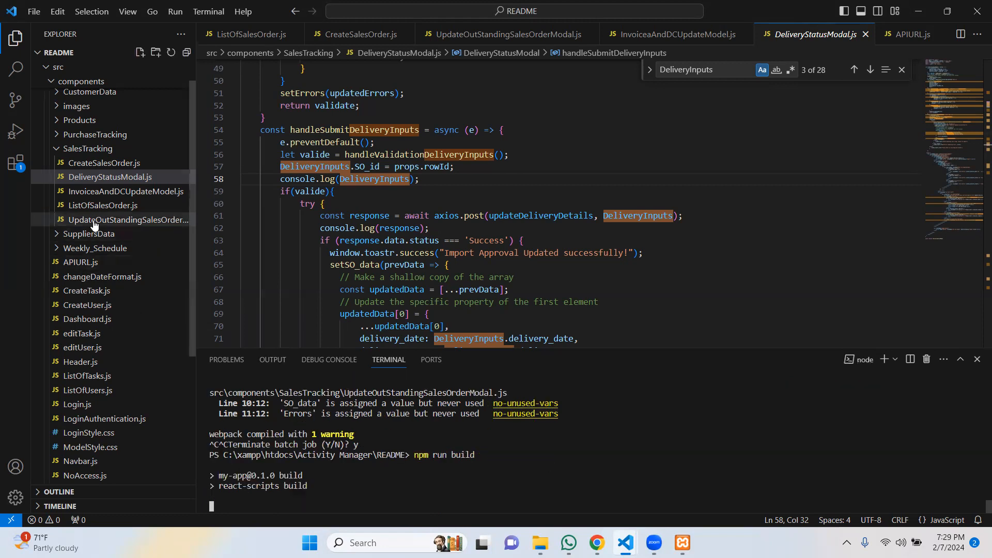
scroll(115, 399, down, 4)
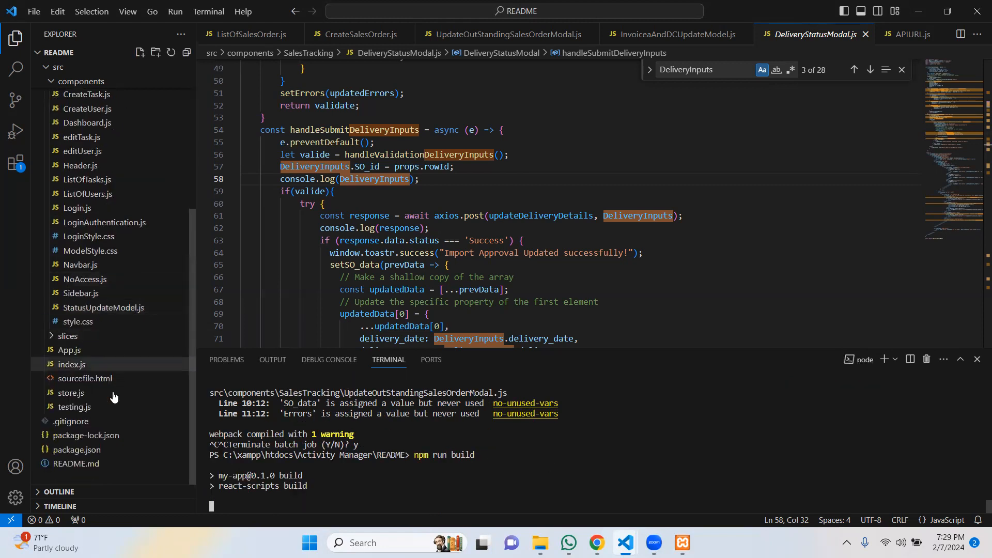
click(77, 451)
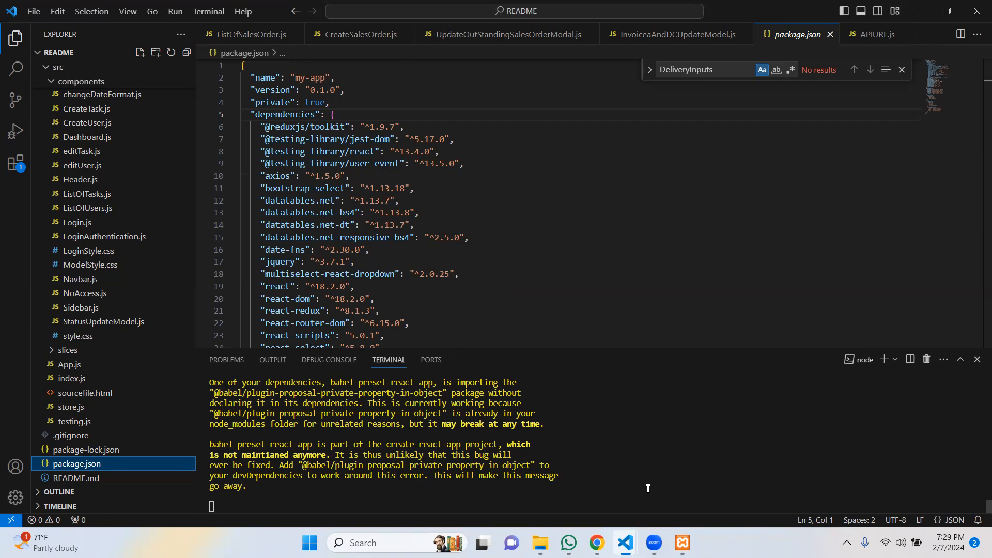
Search Google for 'godaddy' in a new Chrome tab.
click(597, 542)
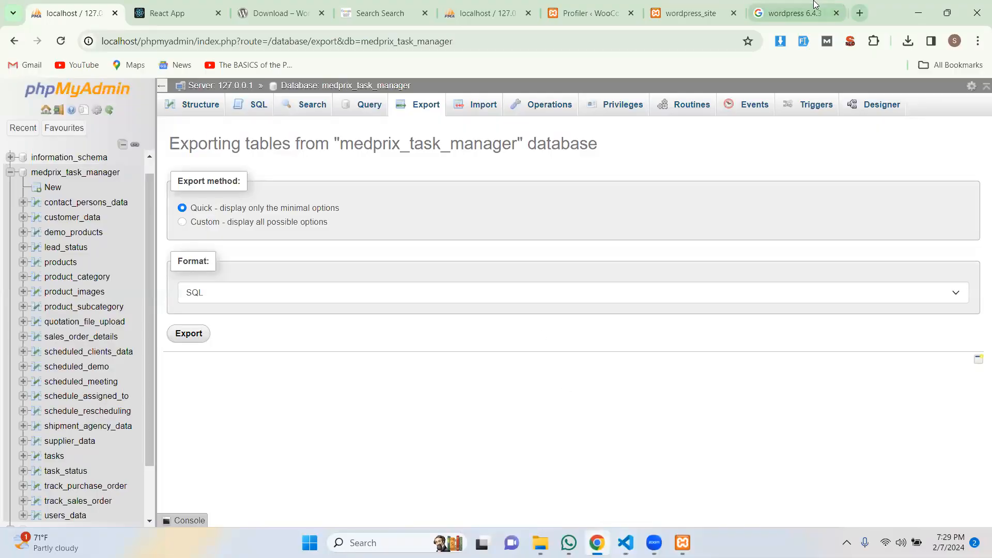
key(ctrl+t)
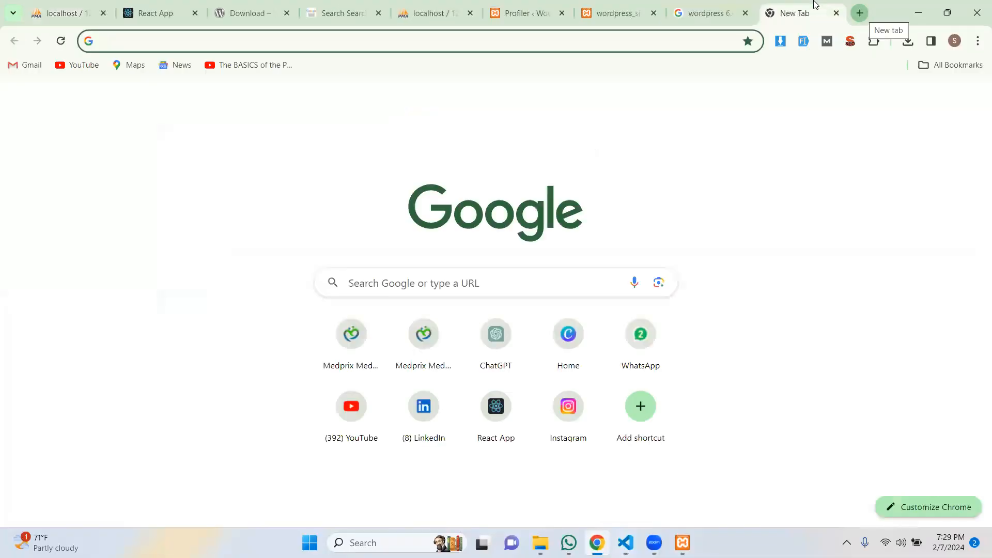
text(godaddy)
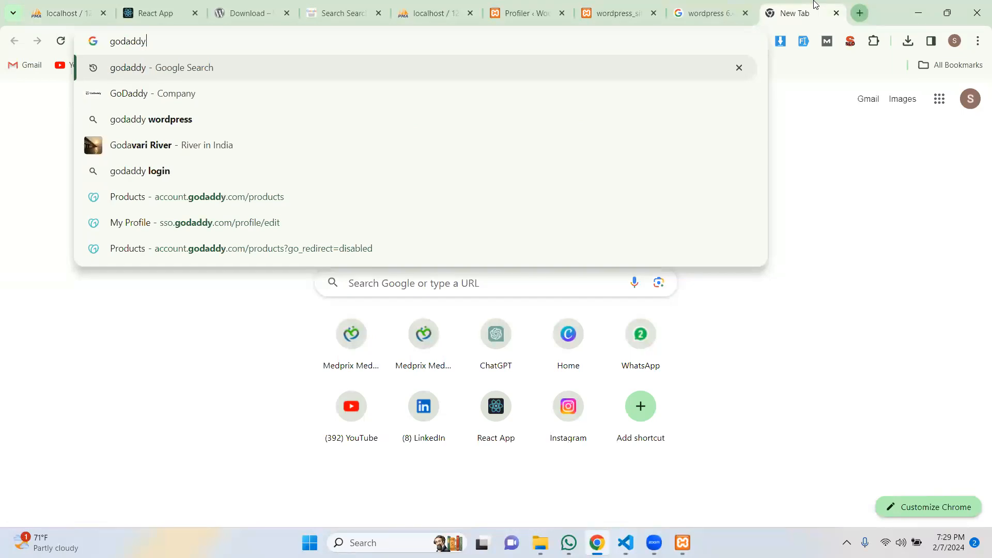
key(Return)
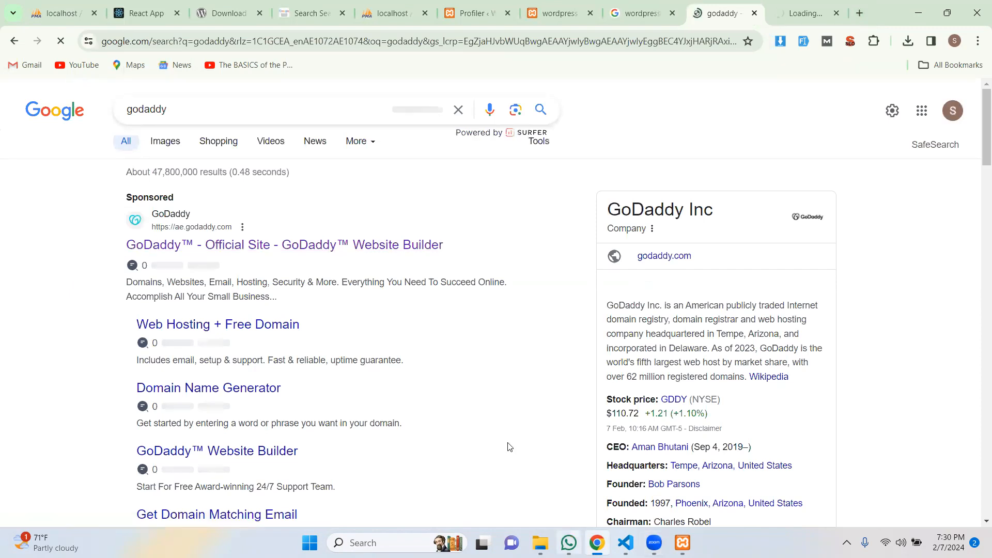
key(alt+Tab)
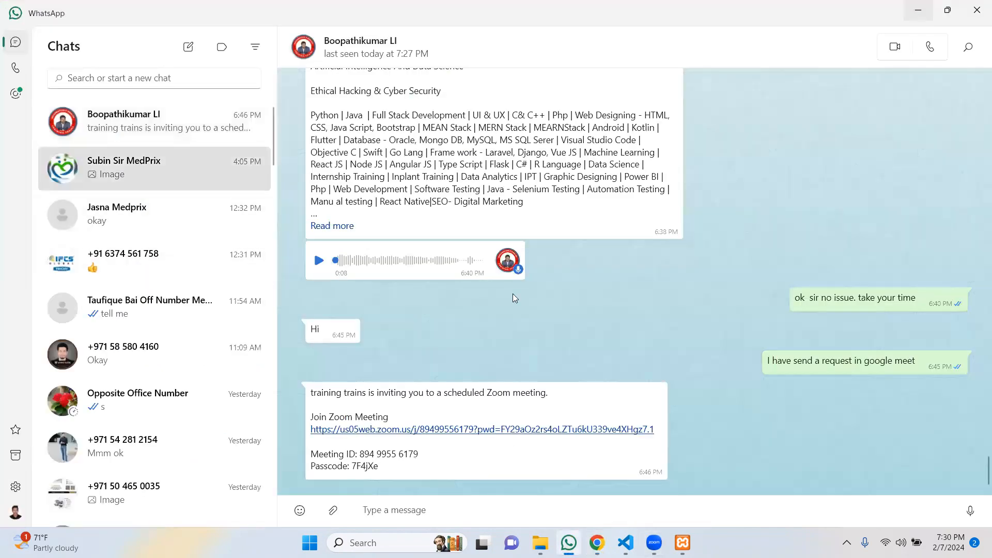
Open the MedPrix contact's WhatsApp chat with the GoDaddy sign-in photo, then return to Chrome.
click(194, 173)
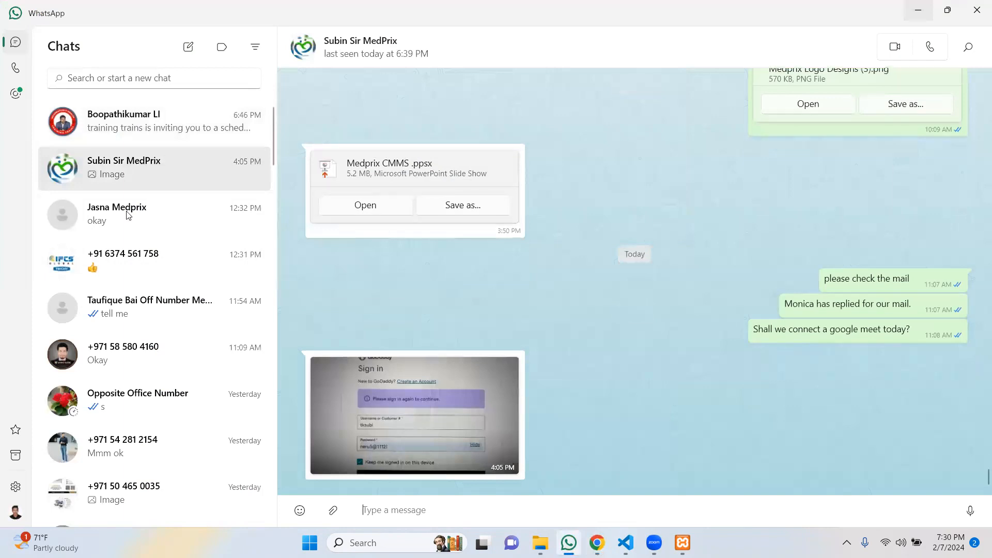
key(alt+Tab)
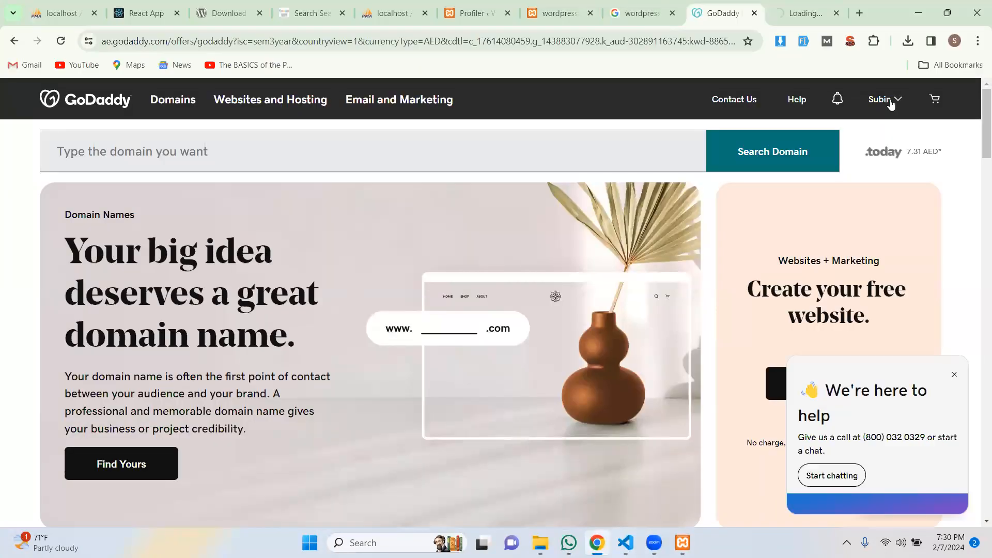
From the GoDaddy account's Web Hosting products, launch cPanel for bettermeditech.com.
click(892, 104)
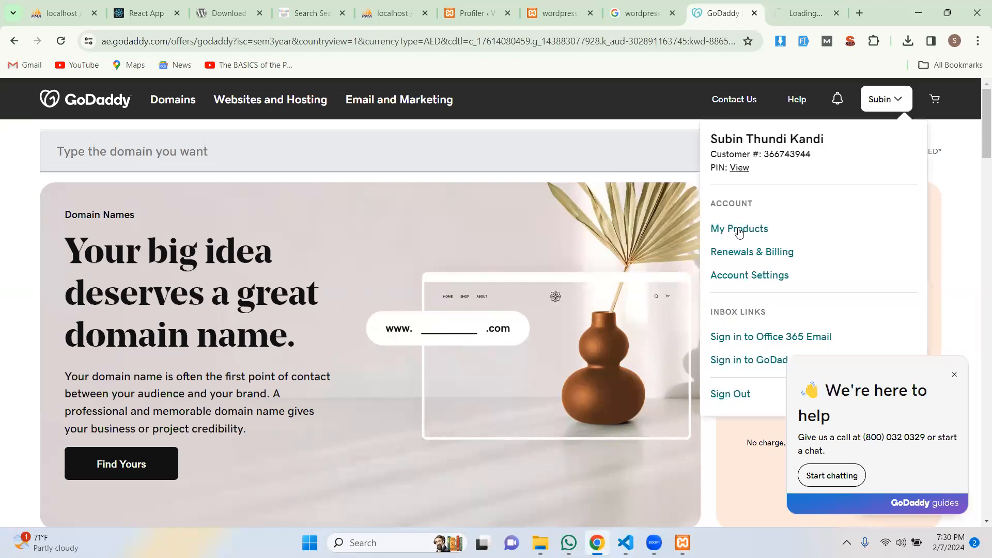
click(740, 232)
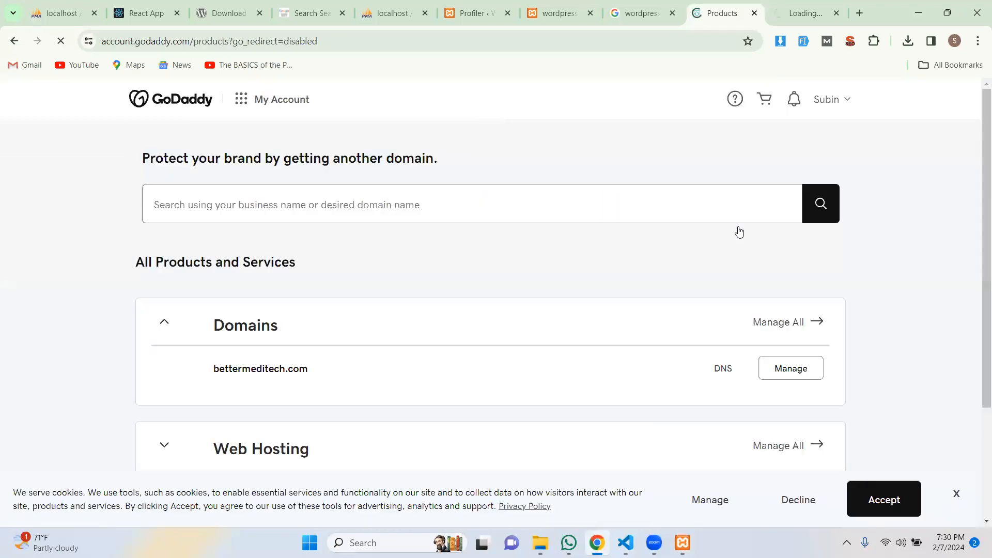
scroll(611, 265, down, 3)
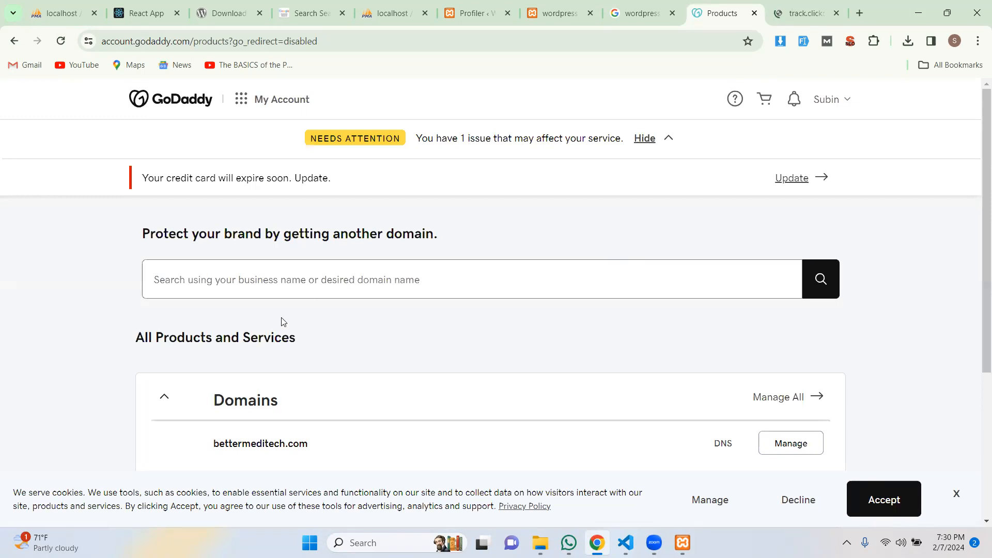
scroll(257, 340, down, 5)
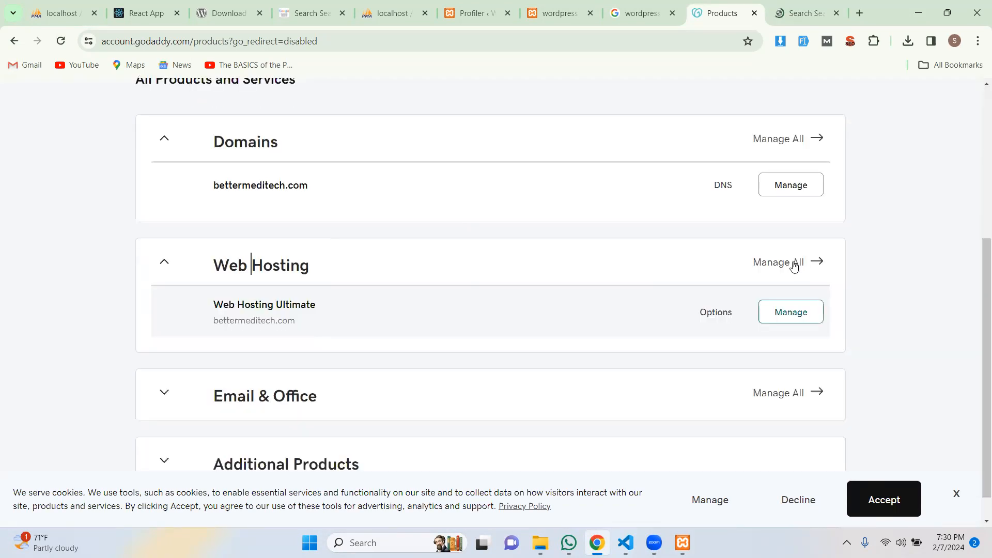
click(794, 264)
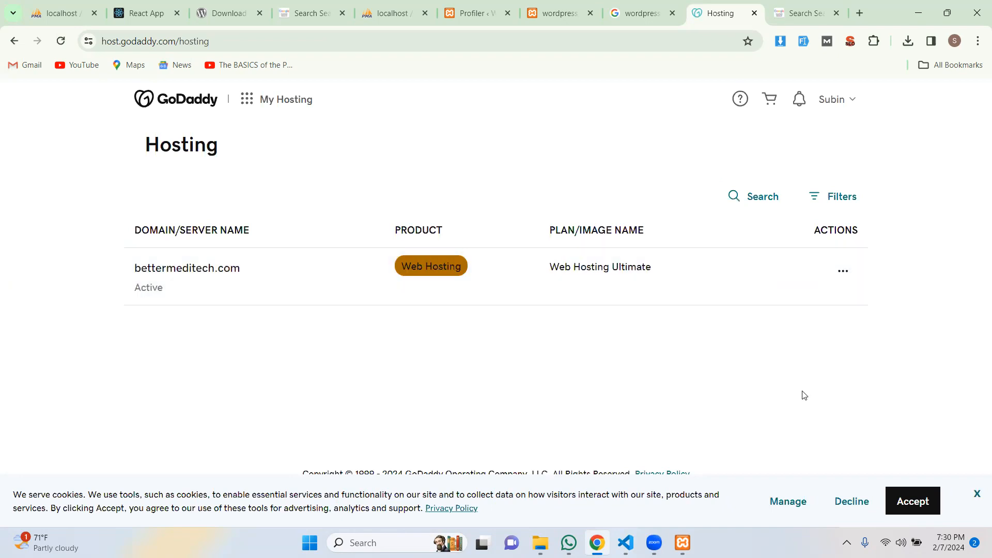
click(452, 268)
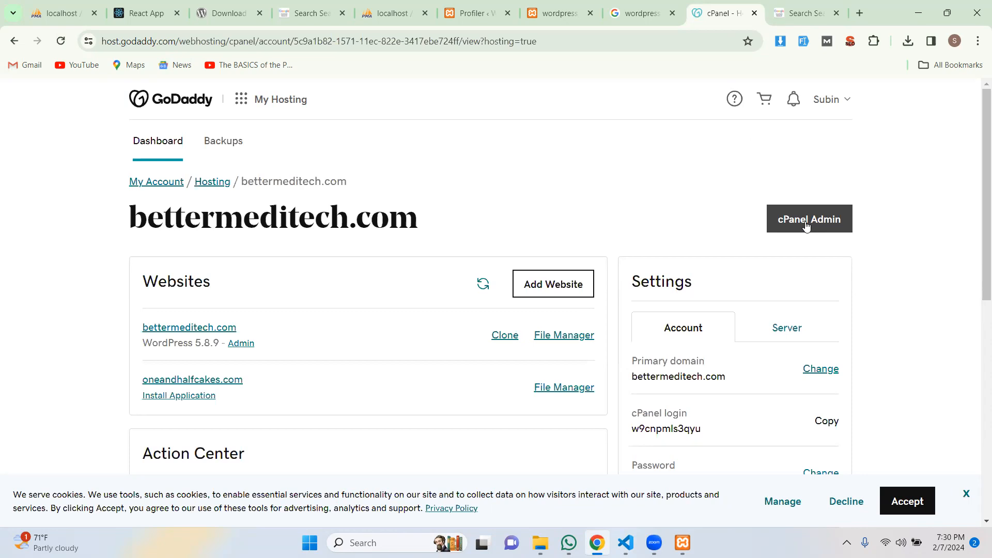
click(806, 226)
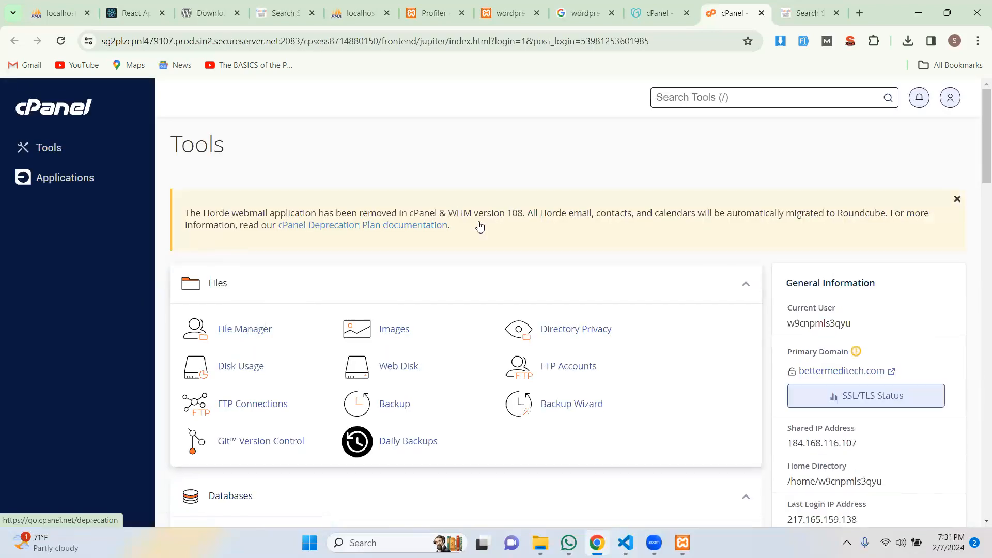
Open the hosting File Manager, then close it to return to cPanel tools.
scroll(476, 222, down, 6)
scroll(480, 228, up, 5)
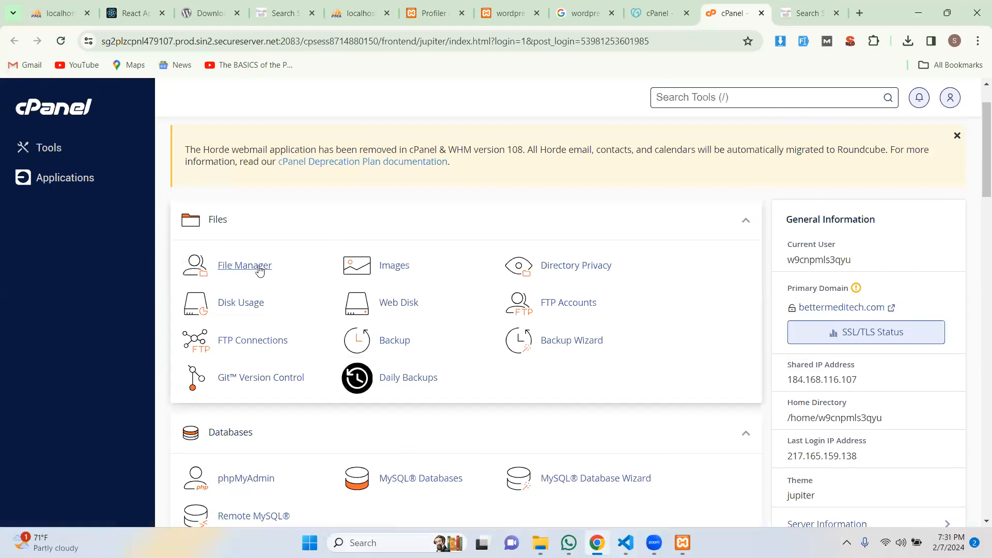
click(258, 272)
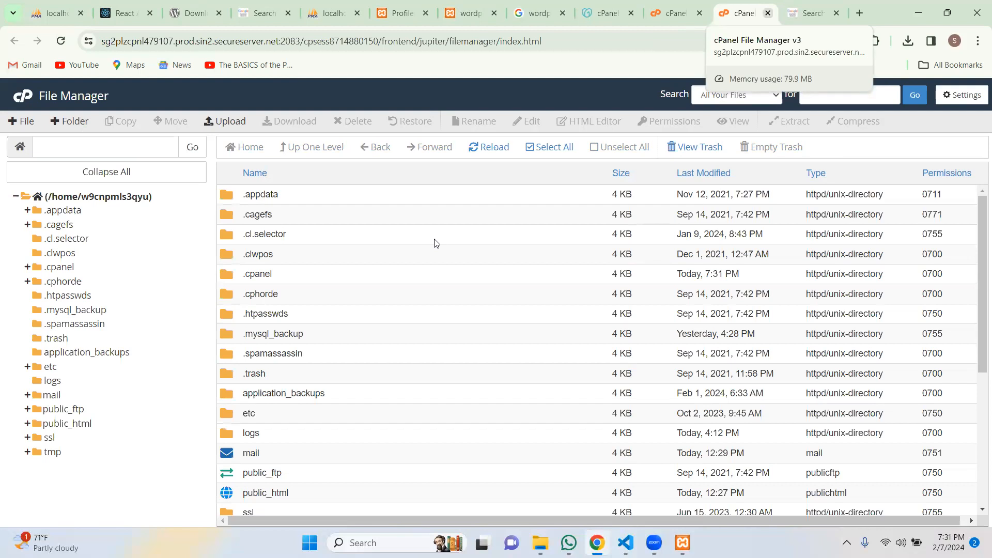
key(ctrl+w)
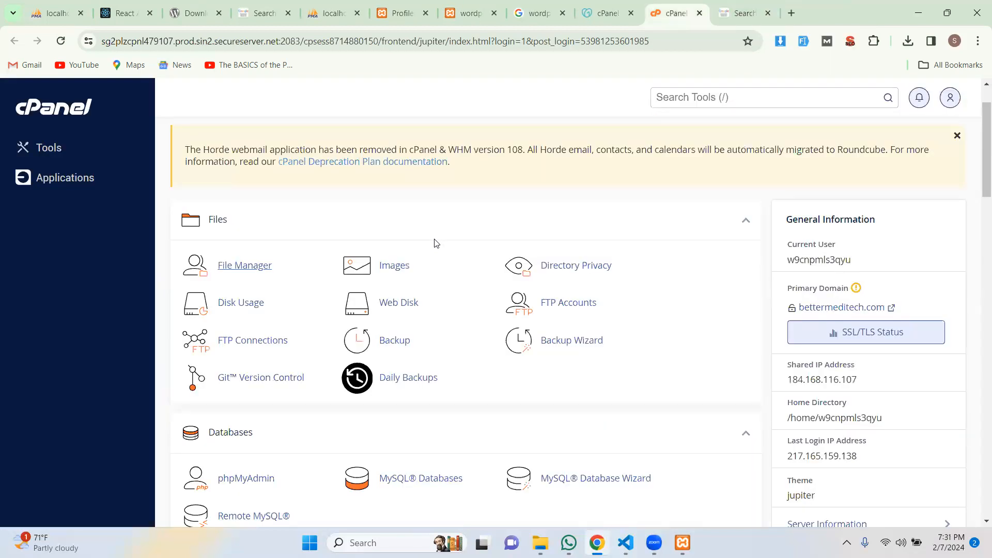
Open the Domains management page, then go back to the cPanel tools list.
scroll(460, 310, down, 3)
scroll(459, 311, down, 4)
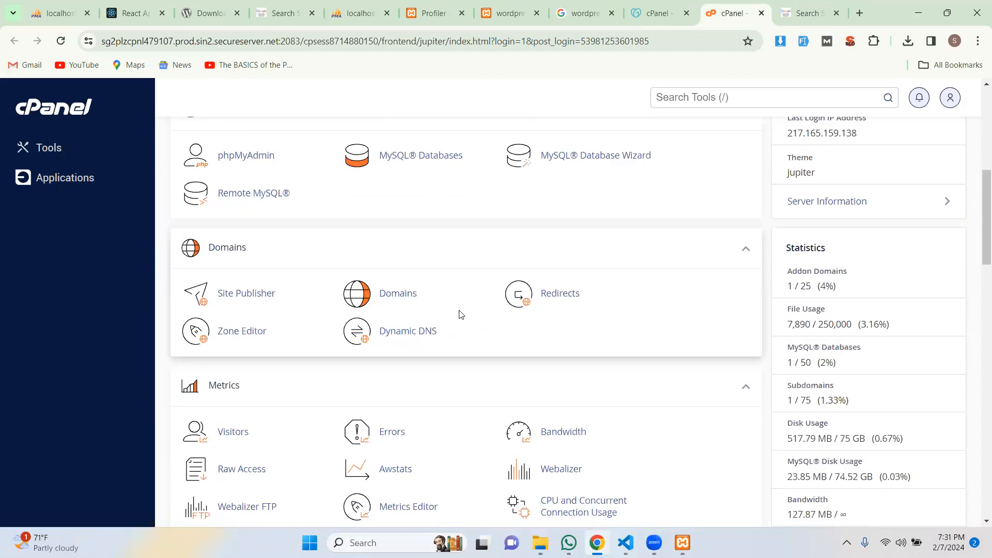
scroll(461, 314, up, 5)
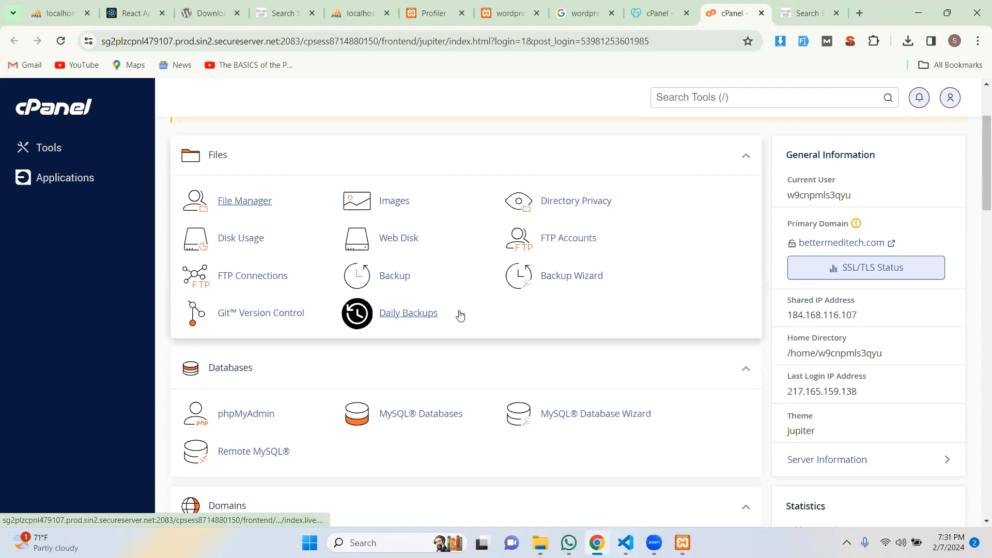
scroll(460, 314, down, 3)
scroll(444, 285, down, 2)
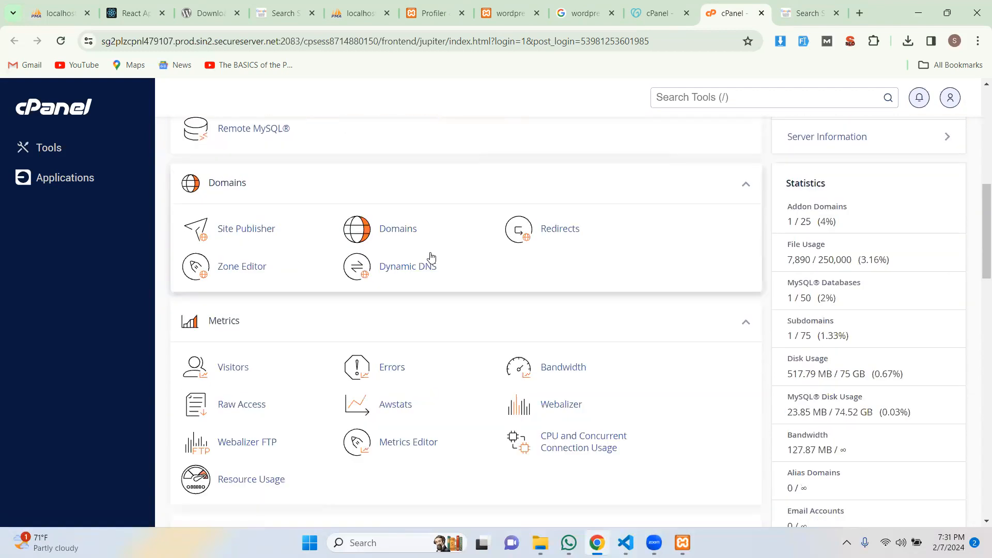
click(403, 229)
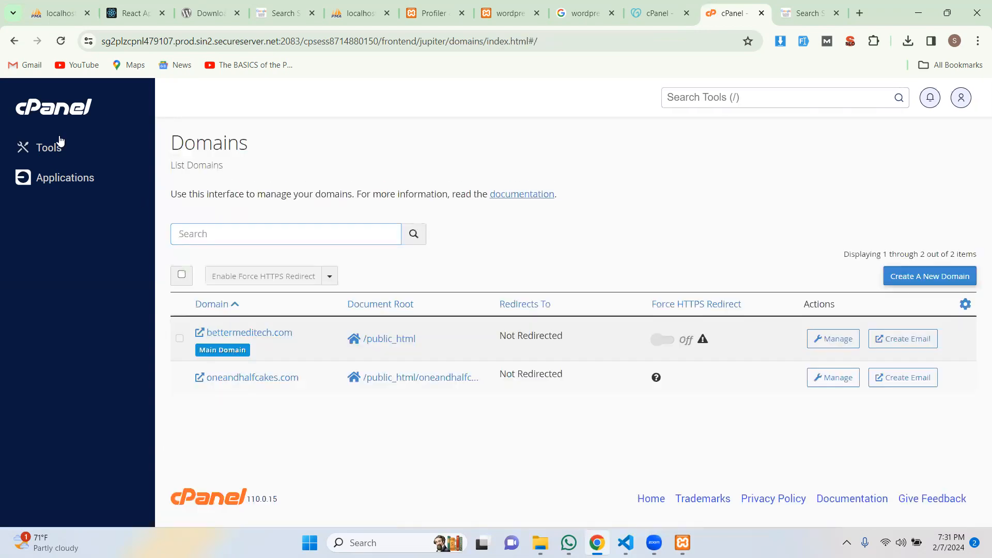
click(16, 46)
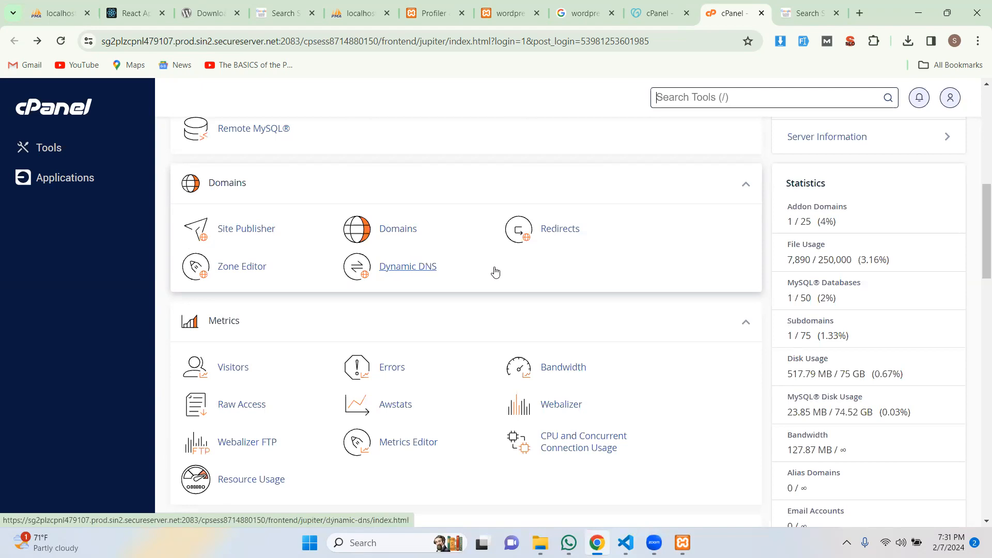
Search cPanel tools for 'sub domains', then open Domains listing bettermeditech.com and oneandhalfcakes.com.
scroll(495, 272, down, 1)
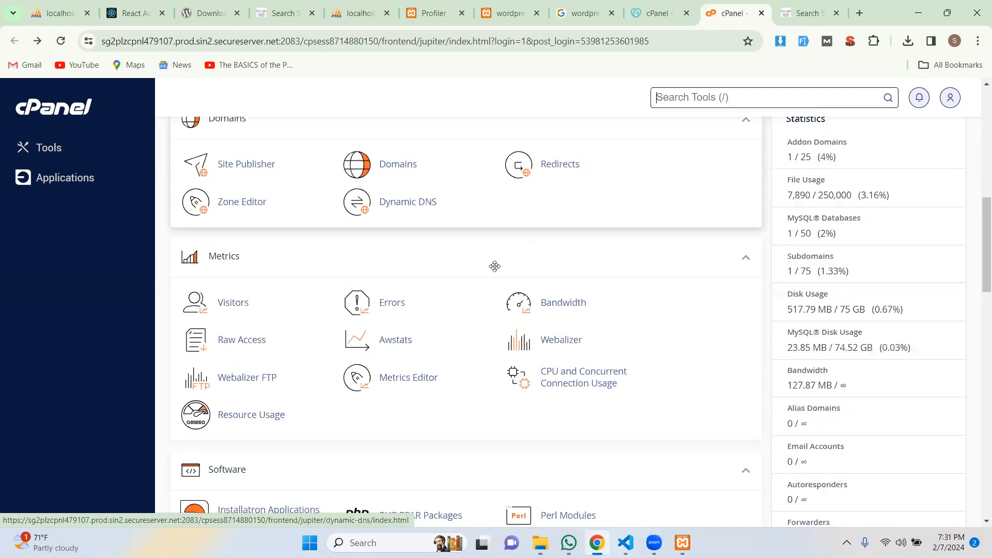
click(713, 95)
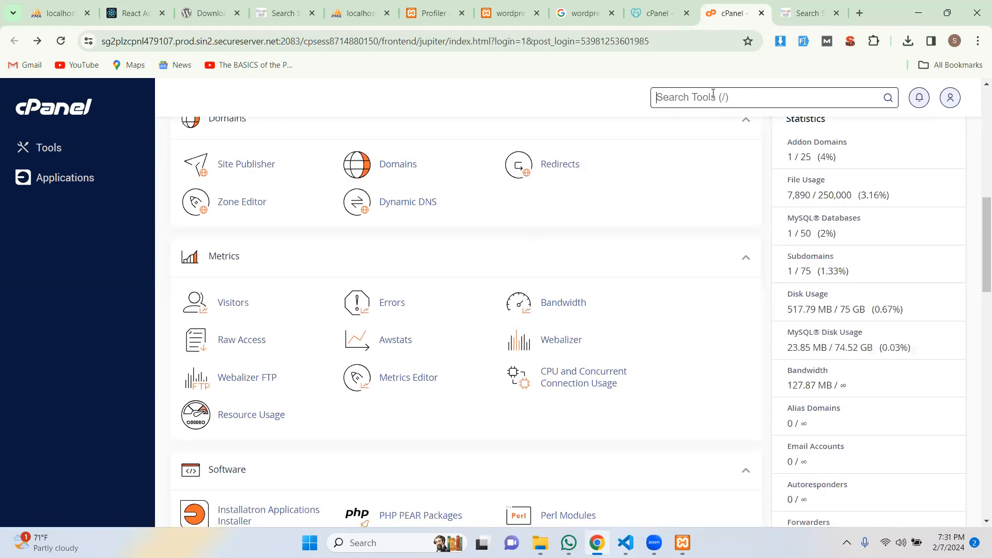
text(sub)
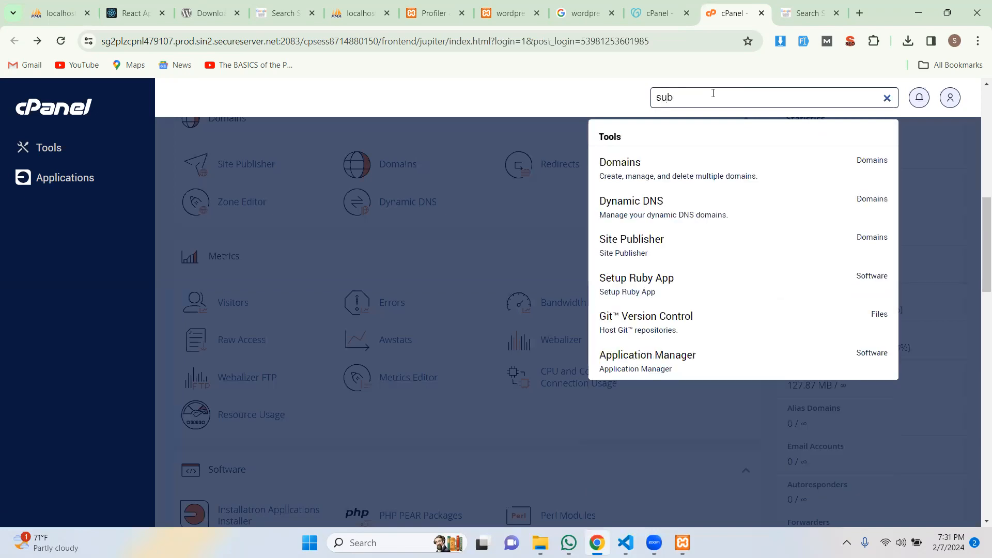
text( domains)
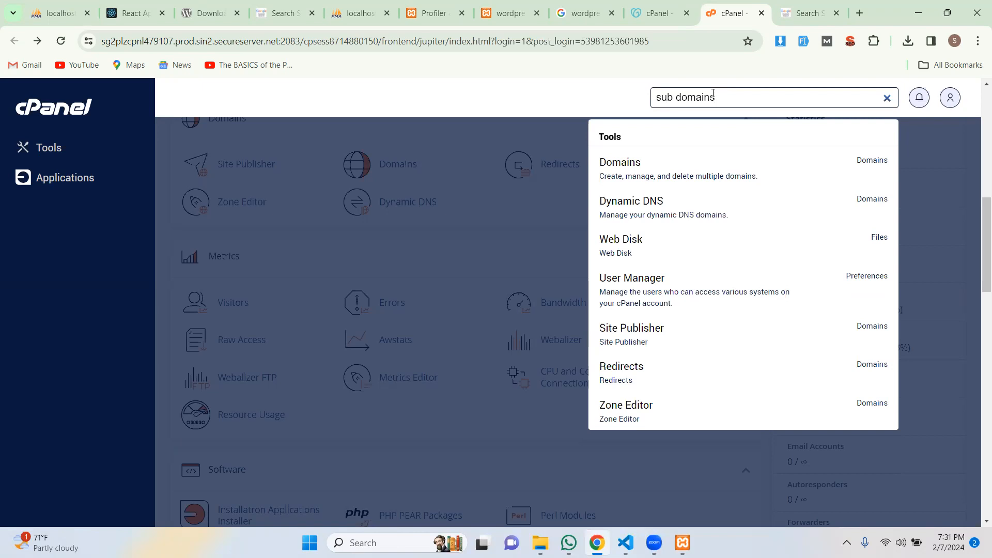
click(506, 210)
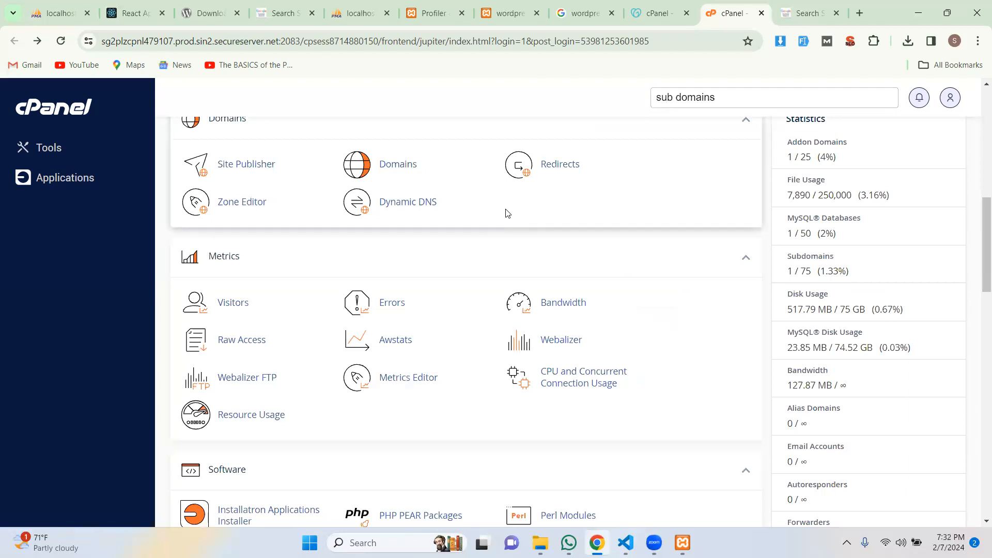
middle_click(508, 213)
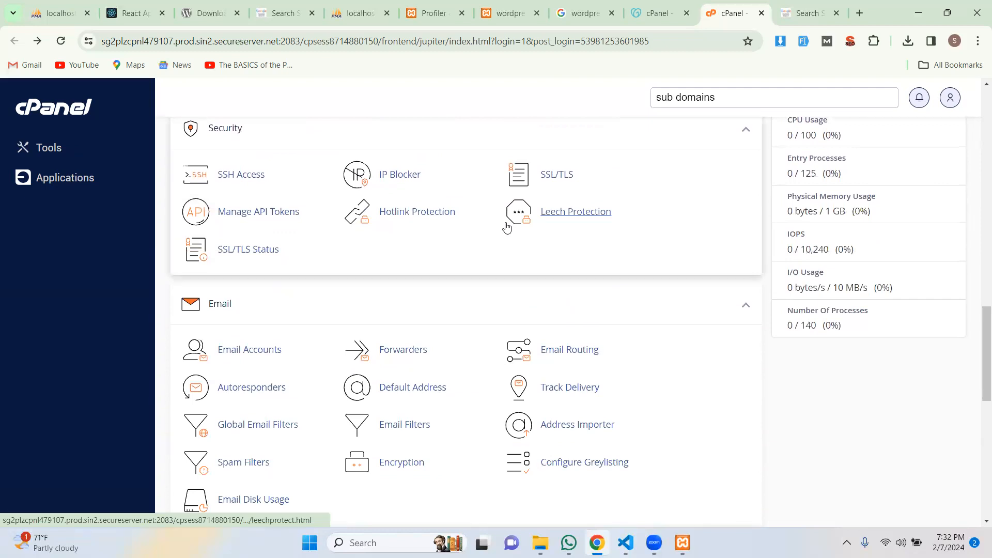
scroll(506, 227, up, 9)
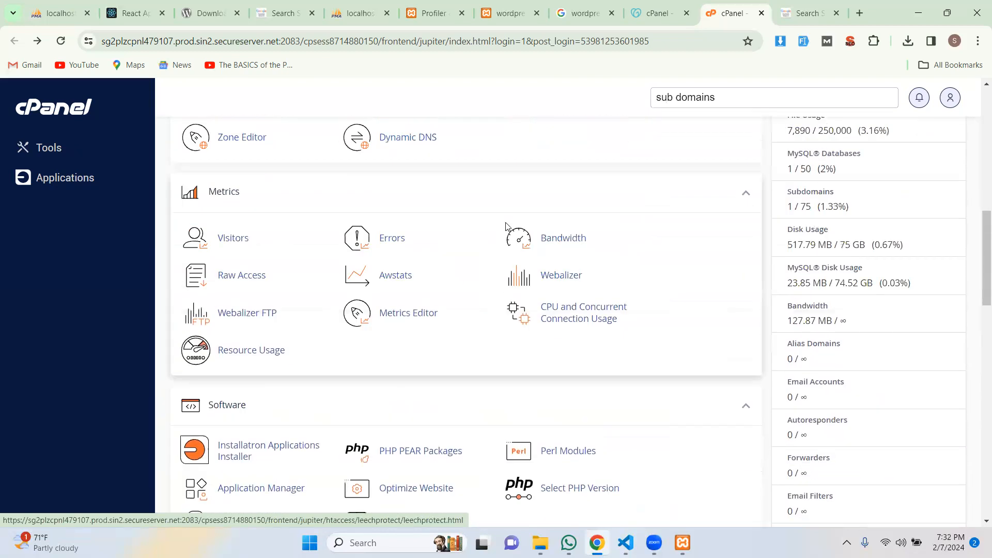
scroll(507, 227, up, 5)
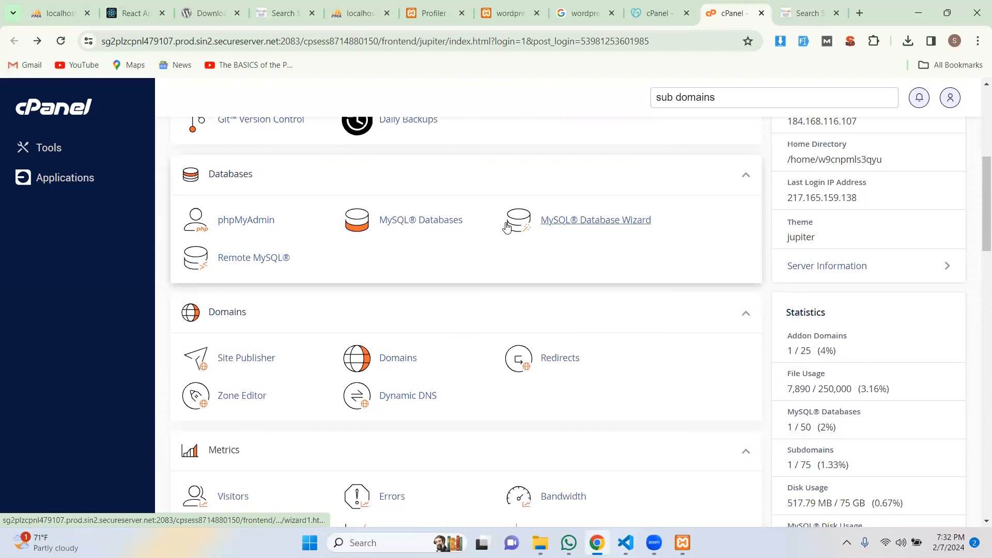
scroll(506, 226, up, 5)
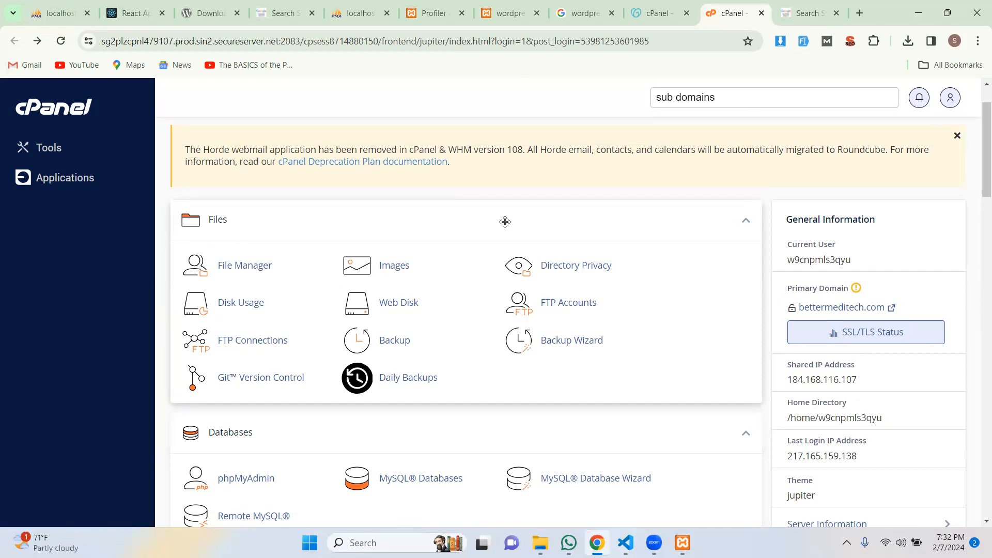
scroll(505, 221, down, 5)
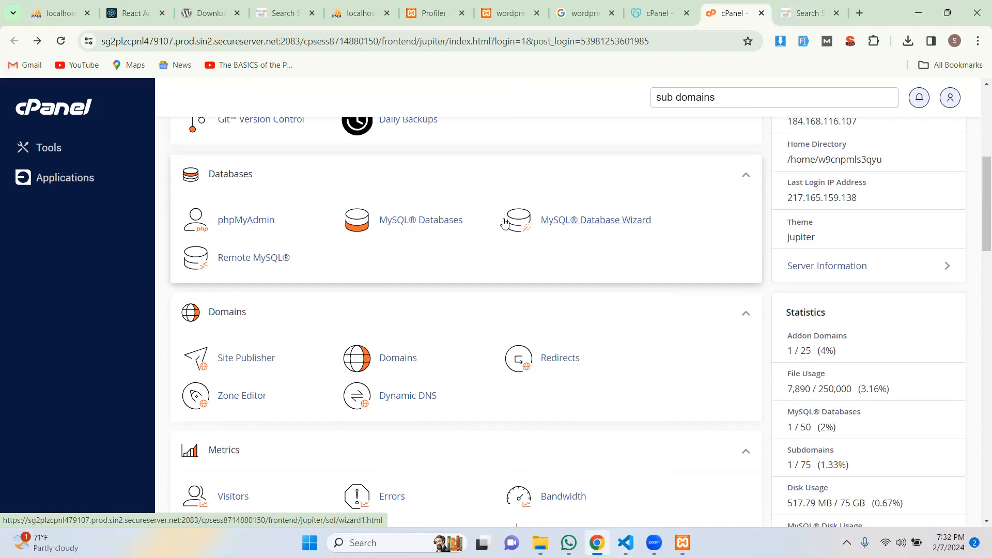
click(389, 367)
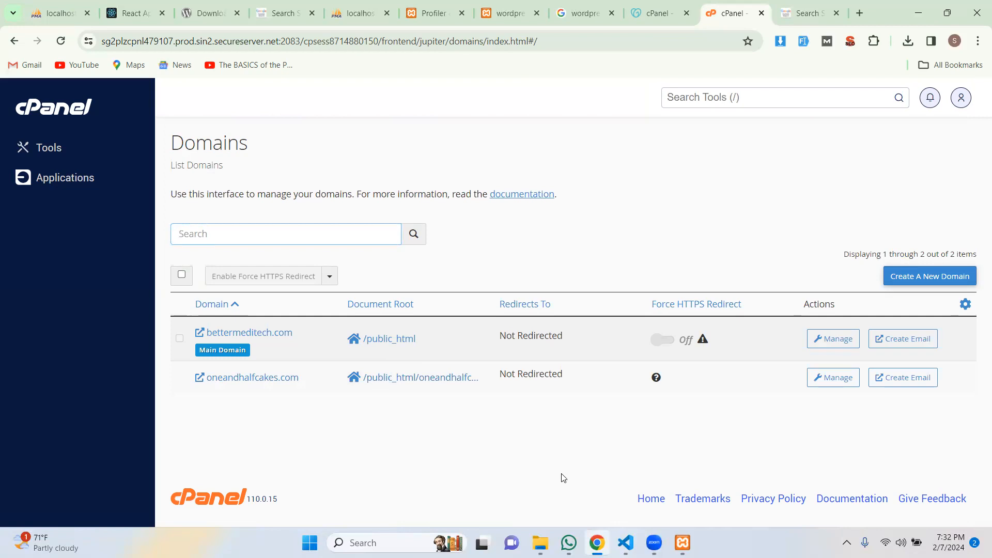
Add new domain medprix.bettermeditech.com with Share document root unchecked and submit it.
click(943, 277)
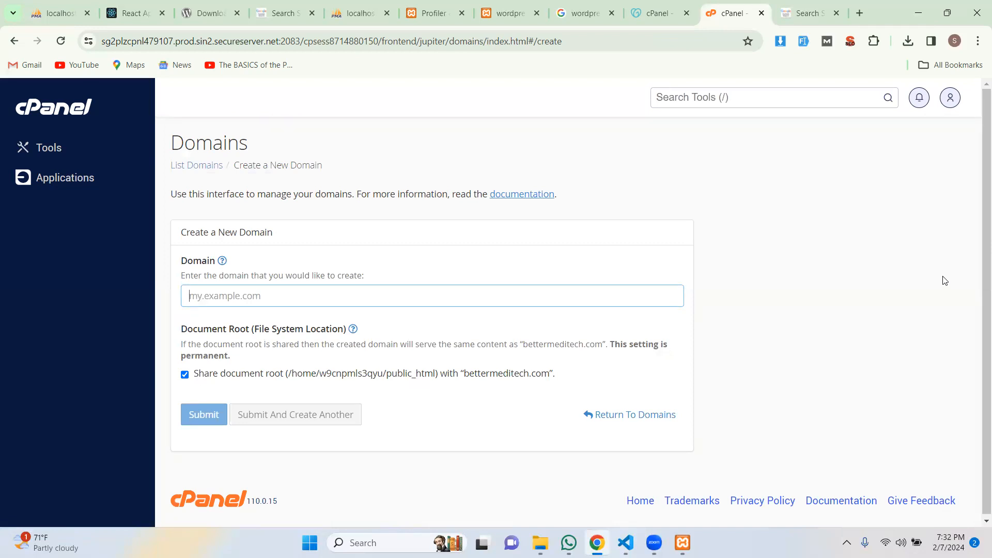
text(medprix.)
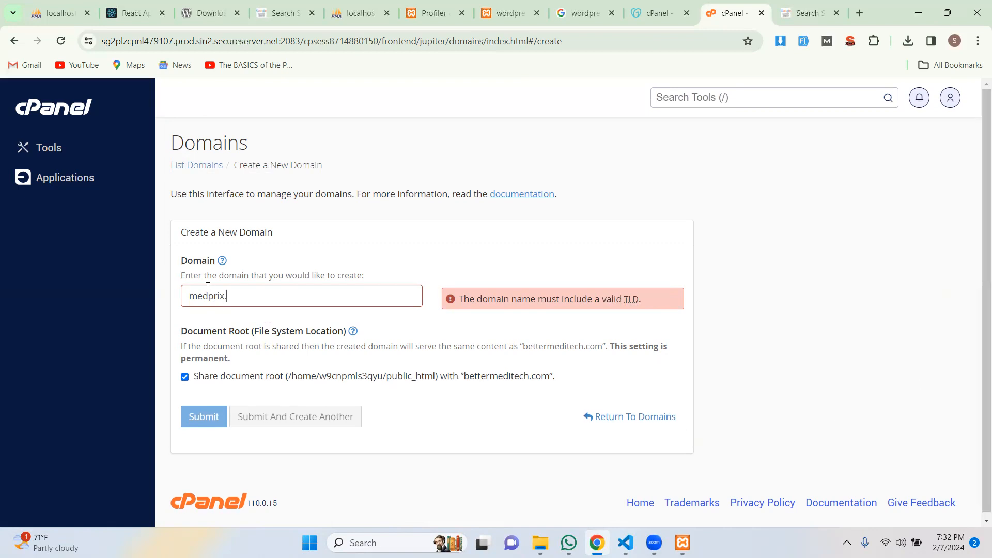
text(better)
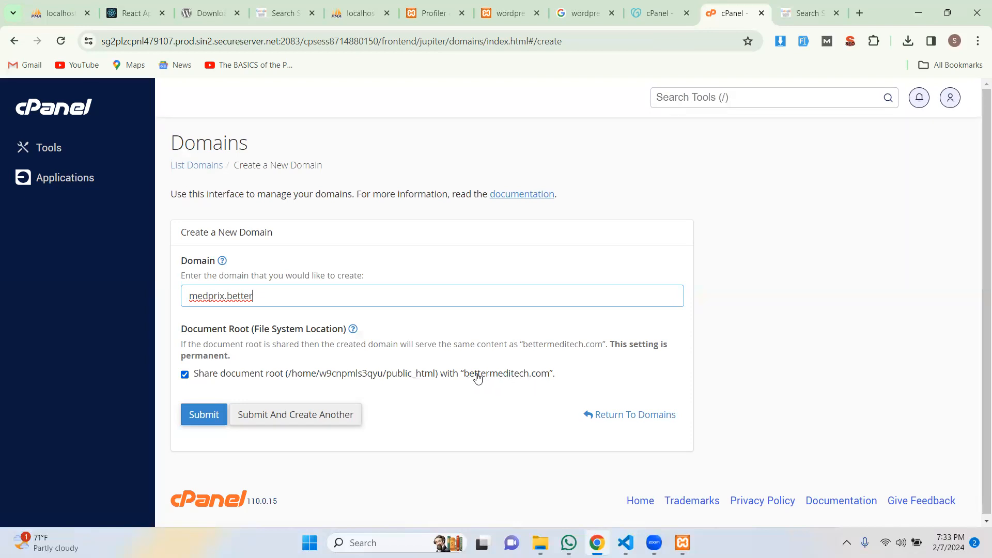
text(meditech.com)
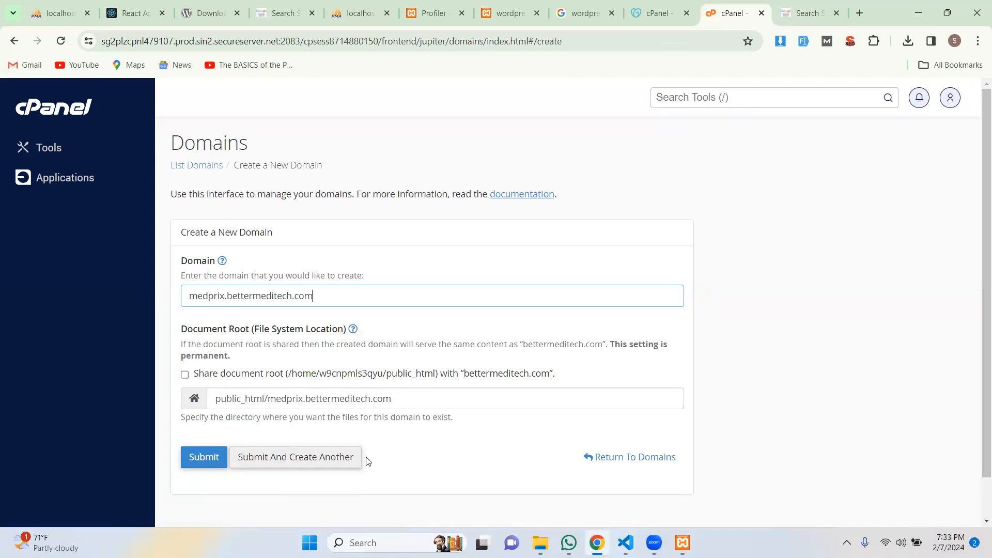
click(320, 462)
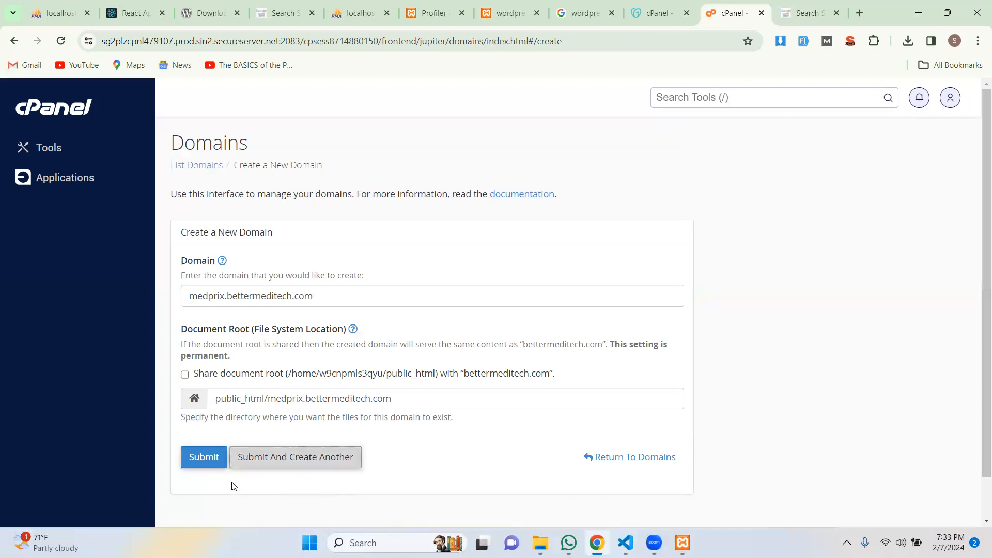
click(209, 462)
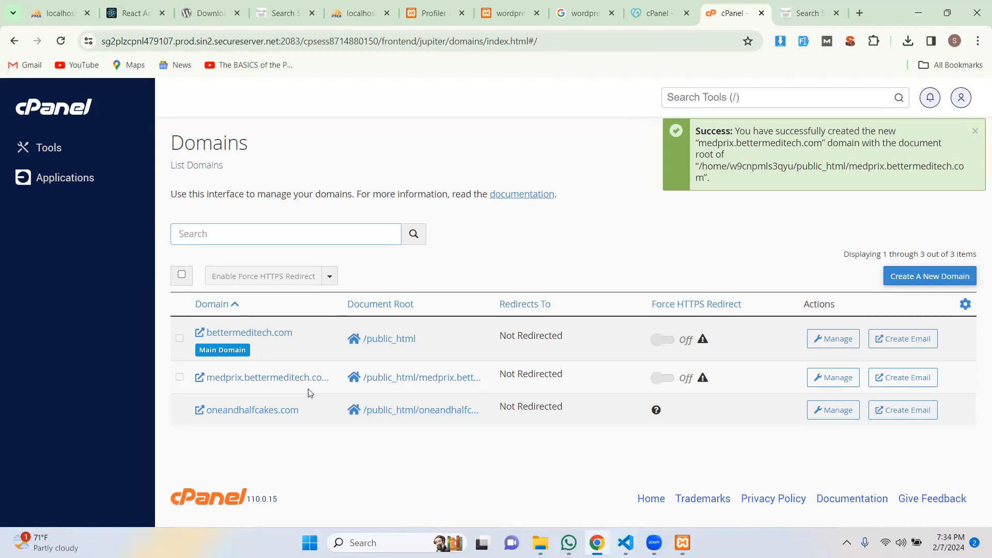
Check the medprix subdomain's document root, then open /public_html/medprix.bettermeditech.com in File Manager.
click(840, 380)
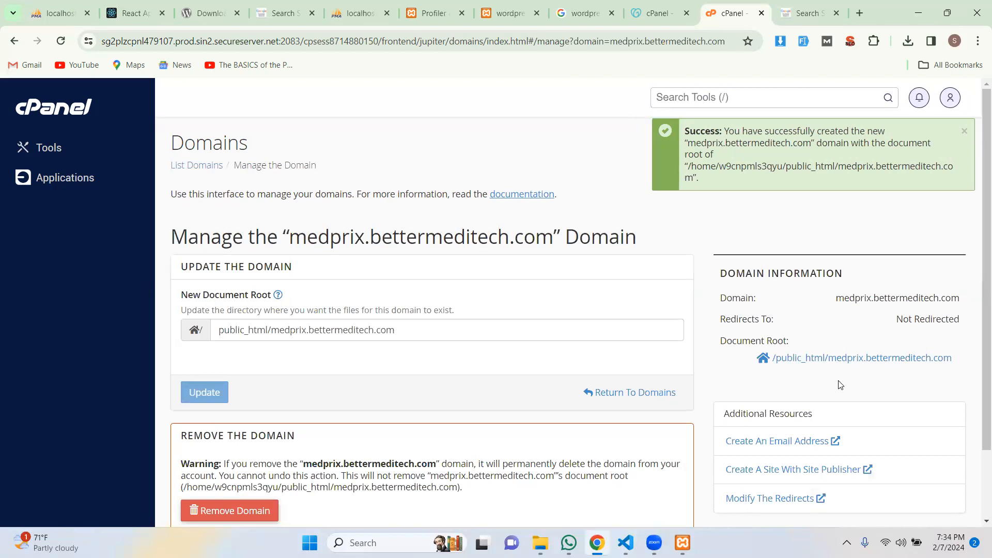
scroll(426, 378, down, 2)
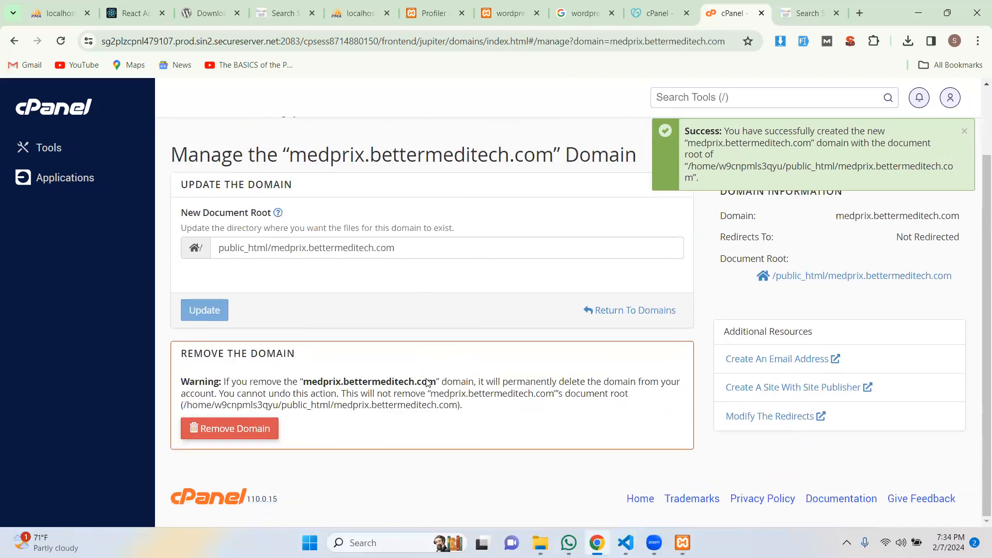
scroll(427, 380, up, 2)
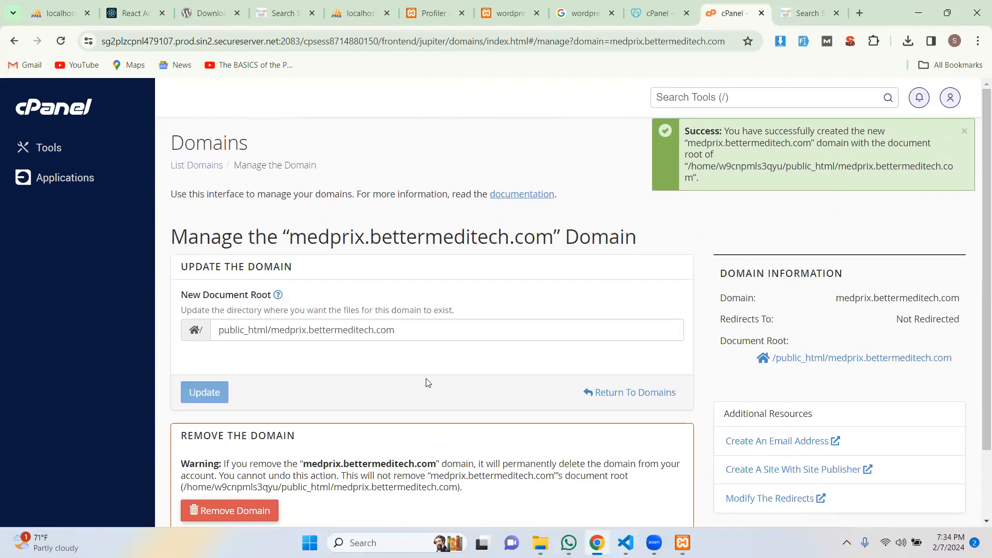
click(421, 329)
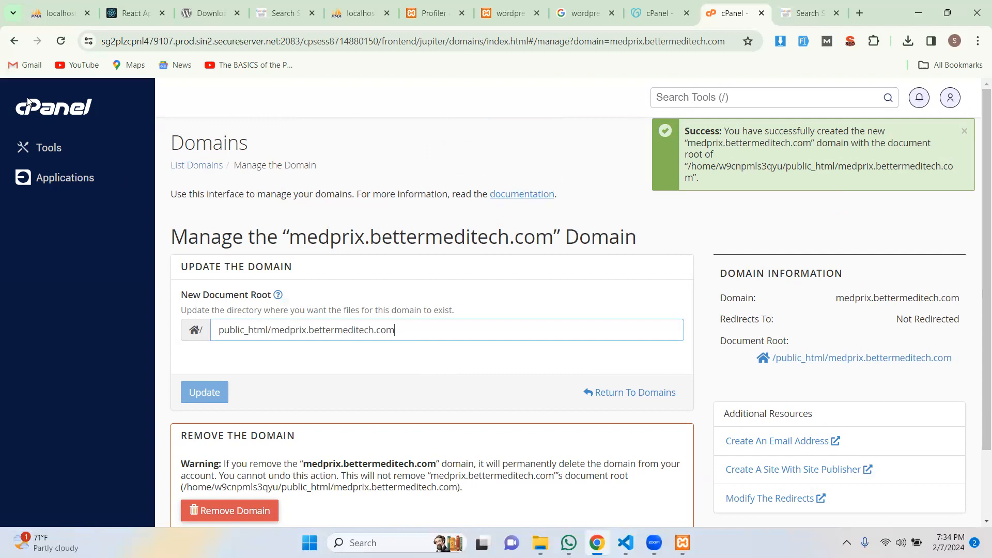
click(14, 41)
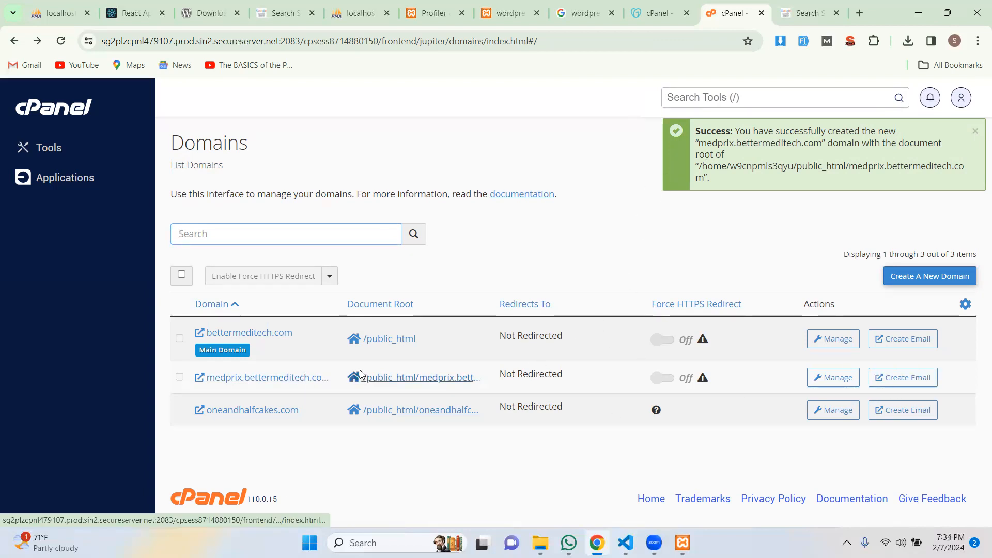
click(403, 378)
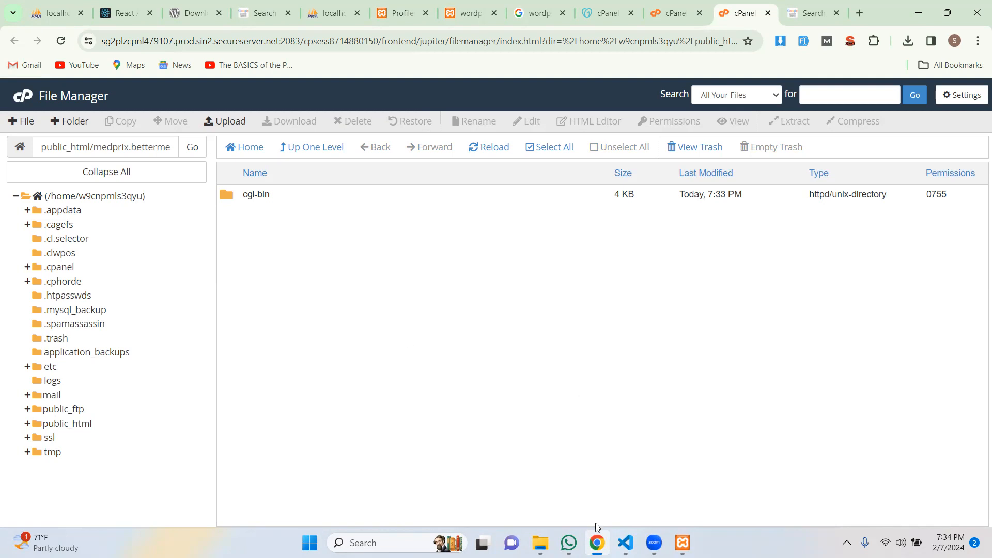
Look at package.json in the code editor, then return to the browser's File Manager.
mouse_move(625, 542)
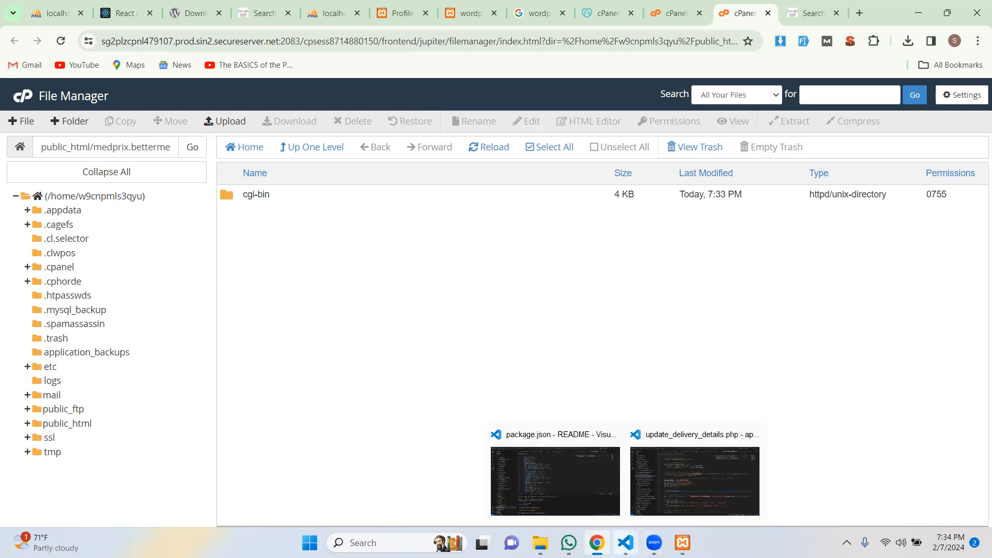
click(575, 496)
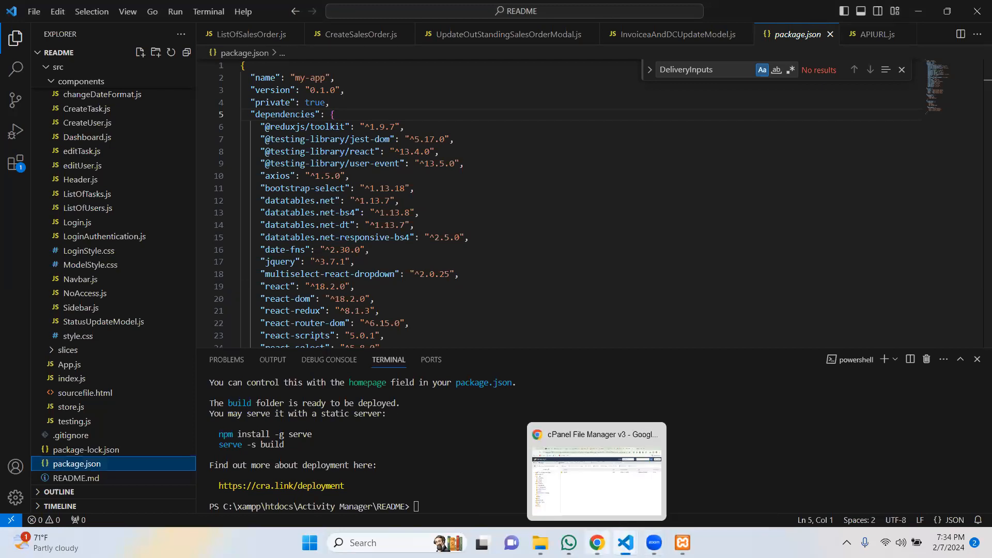
click(569, 466)
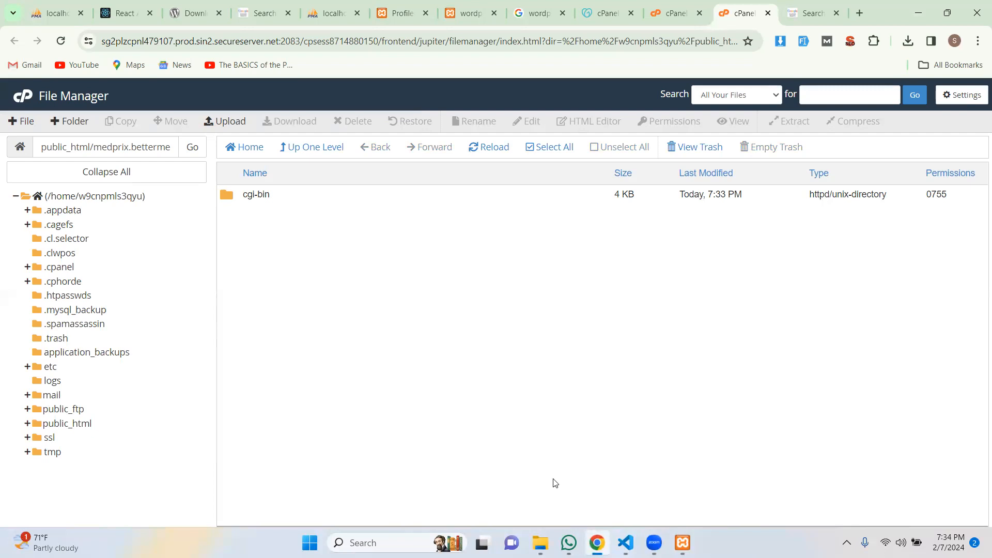
mouse_move(541, 543)
Copy medprix.bettermeditech.com from the folder path and open a new browser tab.
click(78, 146)
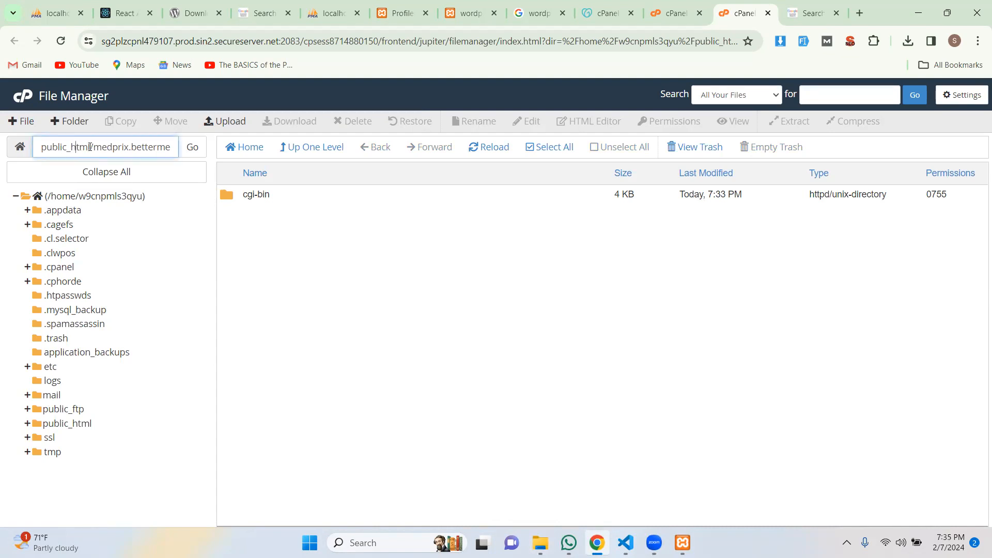
triple_click(90, 146)
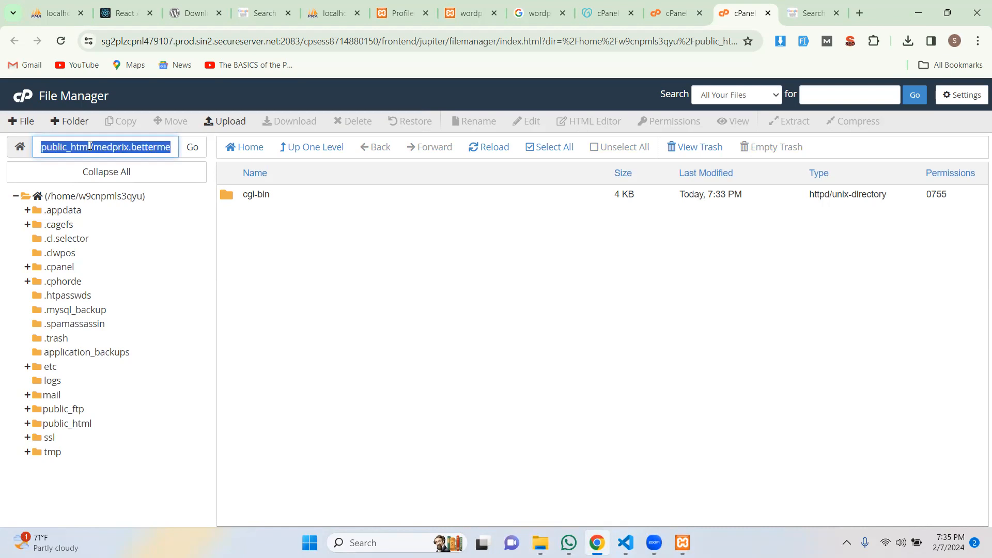
click(94, 148)
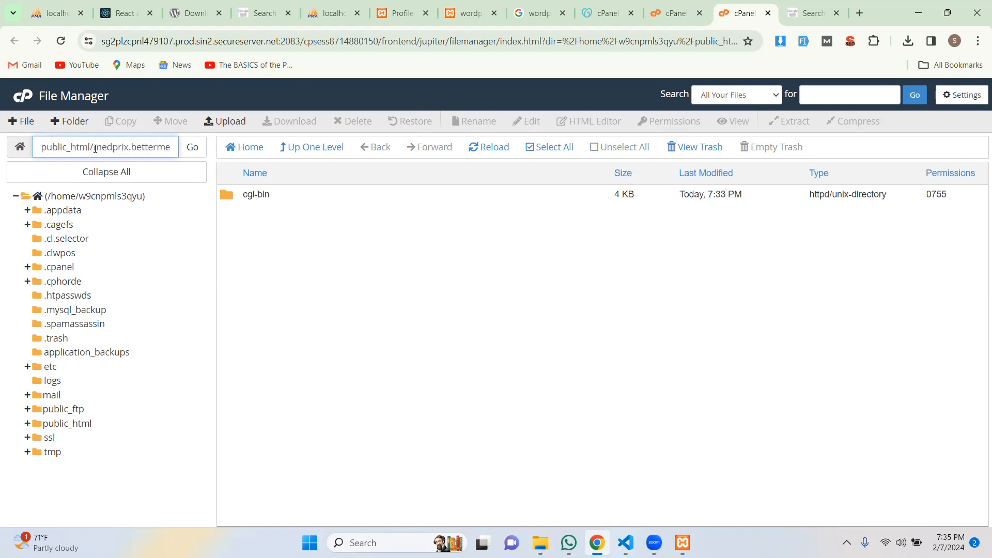
double_click(95, 148)
key(ctrl+shift+Right)
key(ctrl+c)
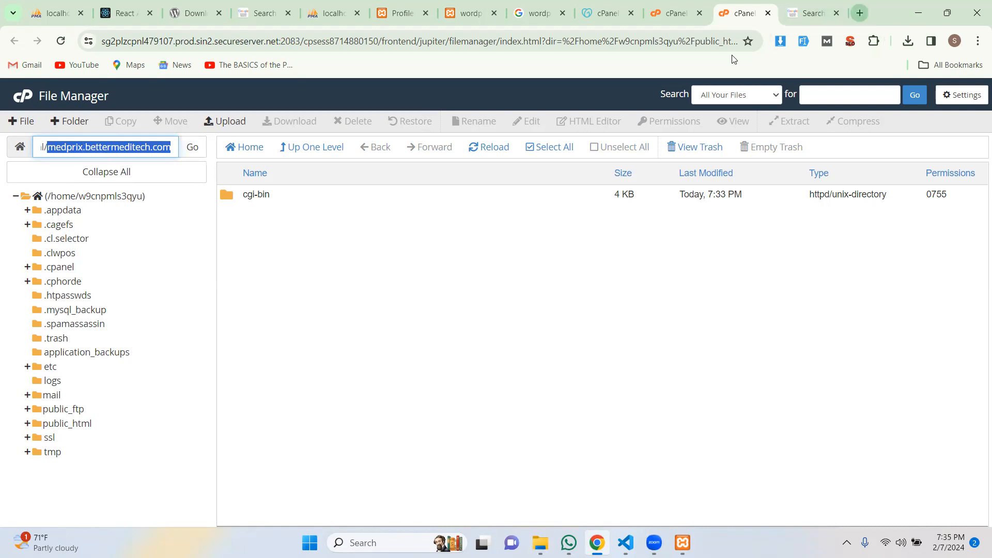
key(ctrl+t)
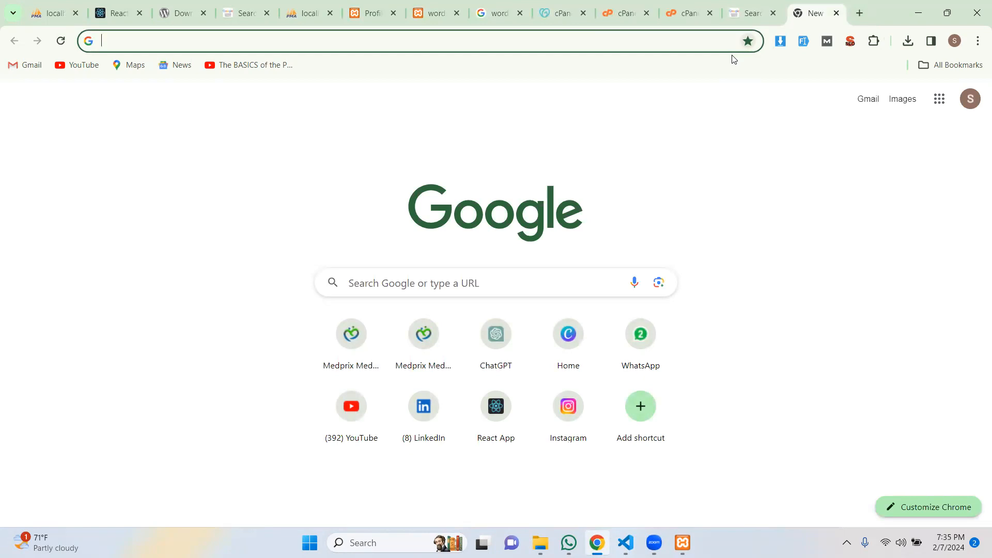
Load medprix.bettermeditech.com, which shows 403 Forbidden, then return to the File Manager tab.
key(ctrl+v)
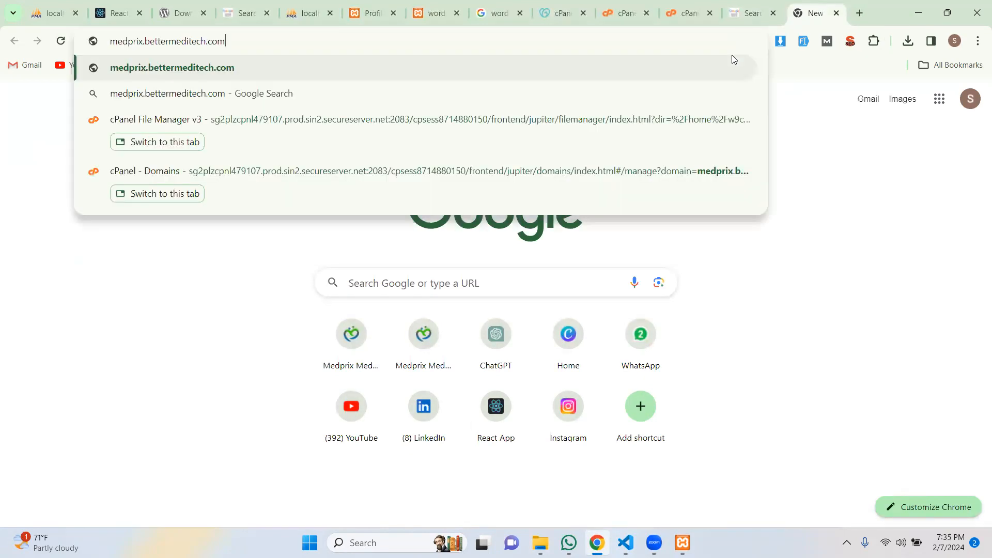
key(Return)
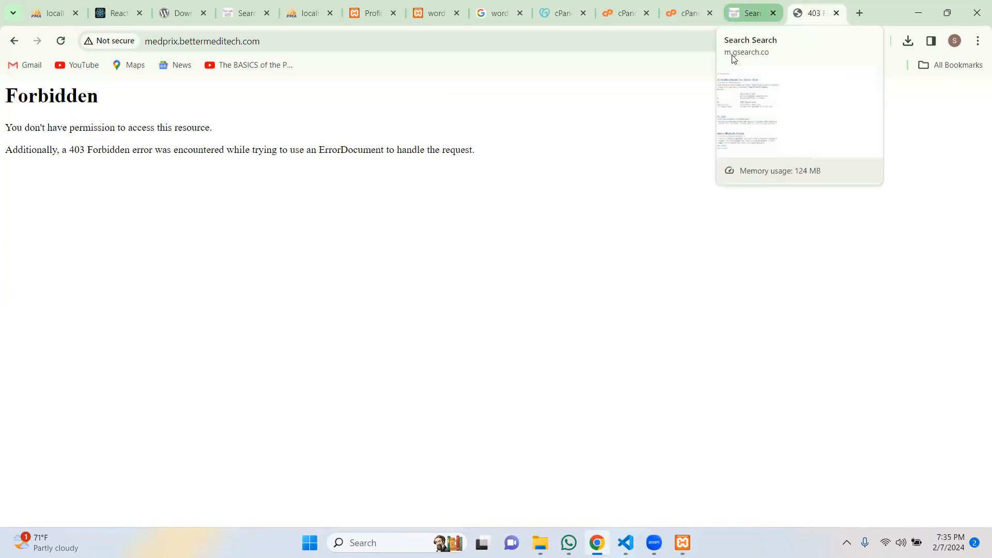
click(732, 54)
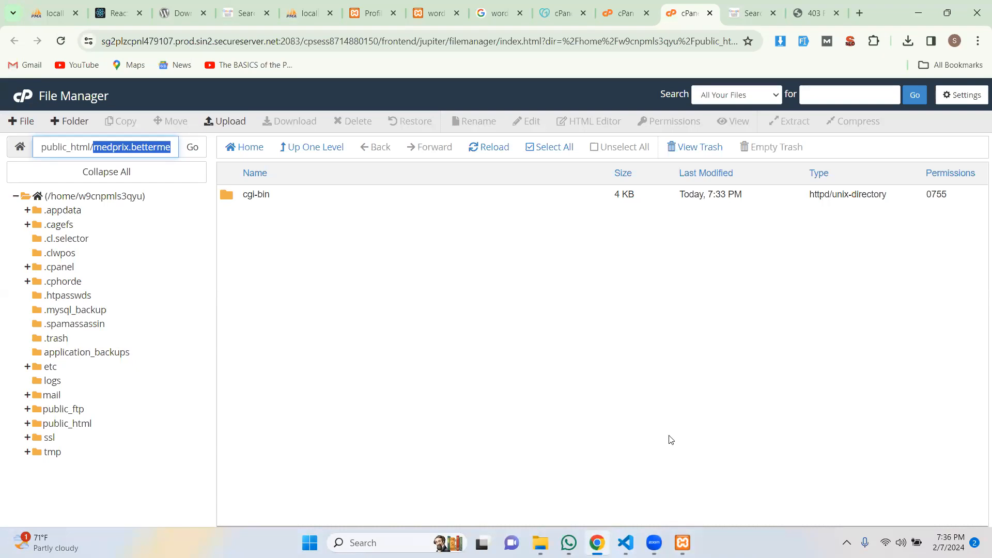
Revisit the medprix document root from Domains, then go to cPanel home and scroll to Databases.
click(617, 20)
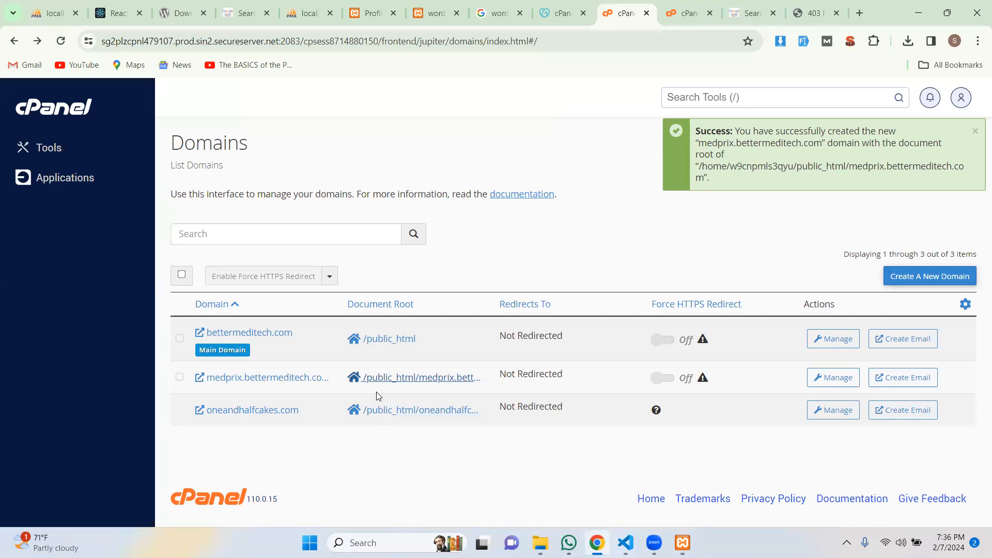
click(387, 380)
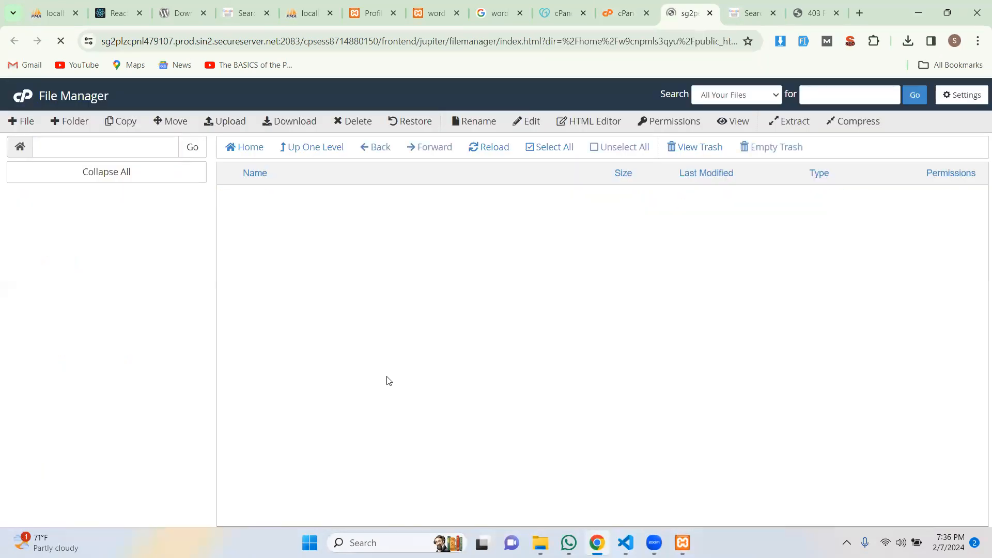
click(623, 14)
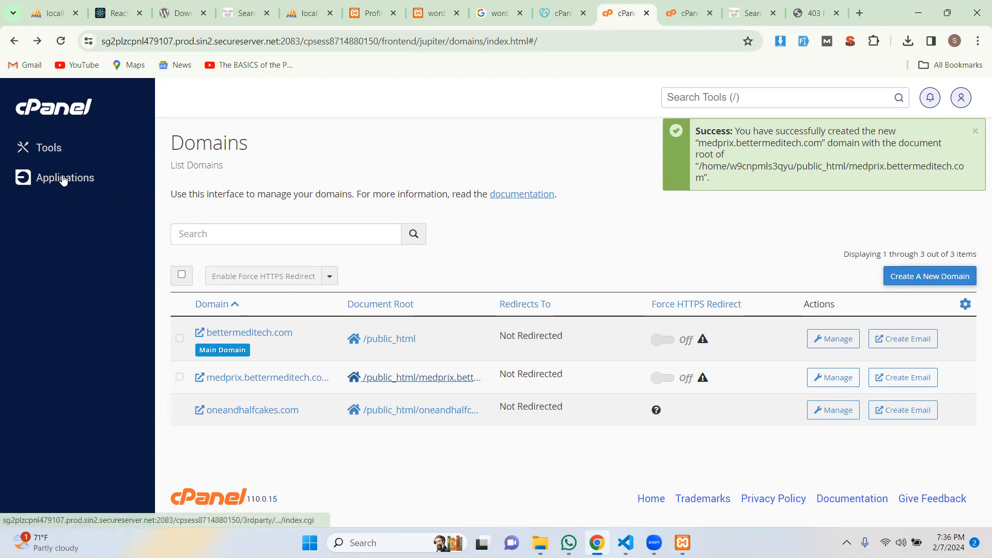
click(59, 110)
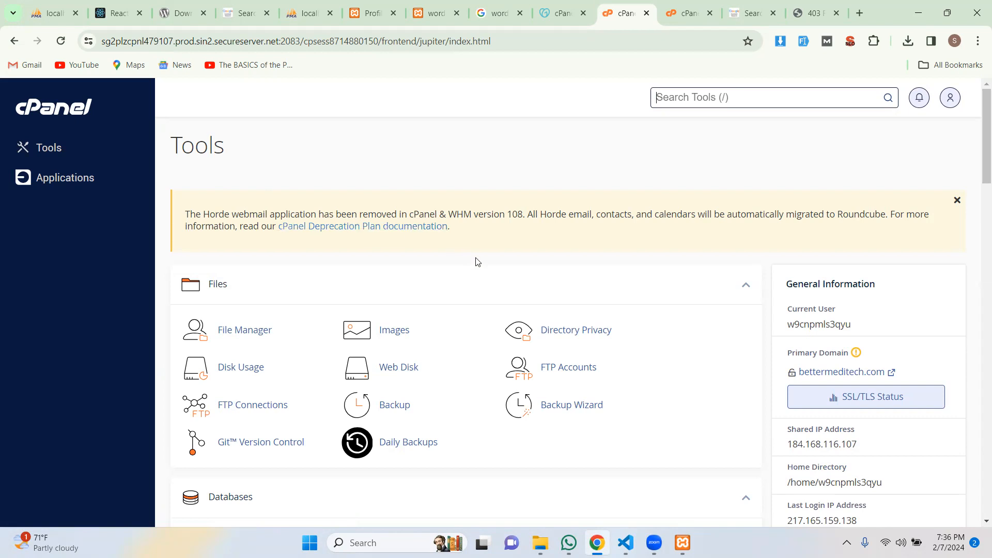
scroll(484, 278, down, 2)
scroll(484, 278, down, 3)
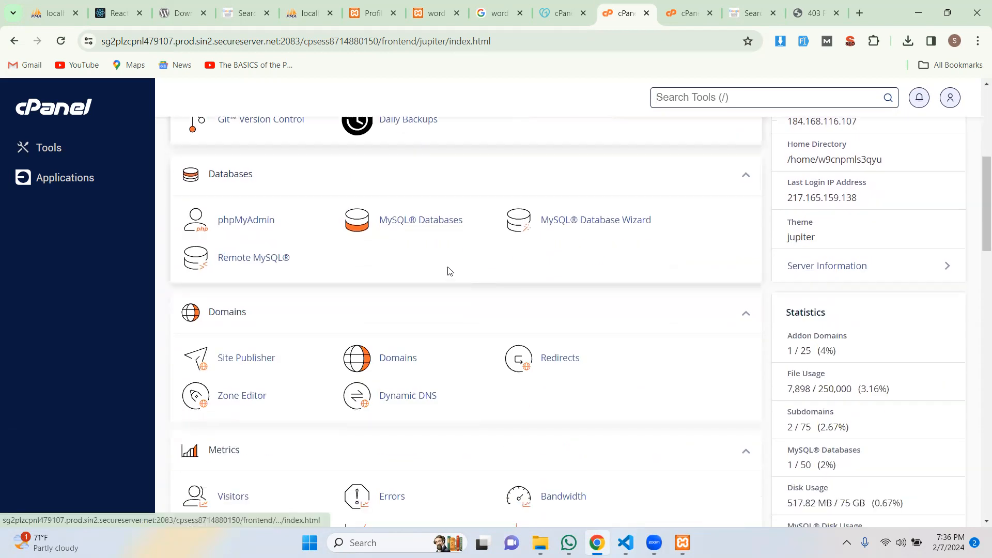
Open MySQL Databases and fill in medprix-task-manager as the new database name.
click(408, 221)
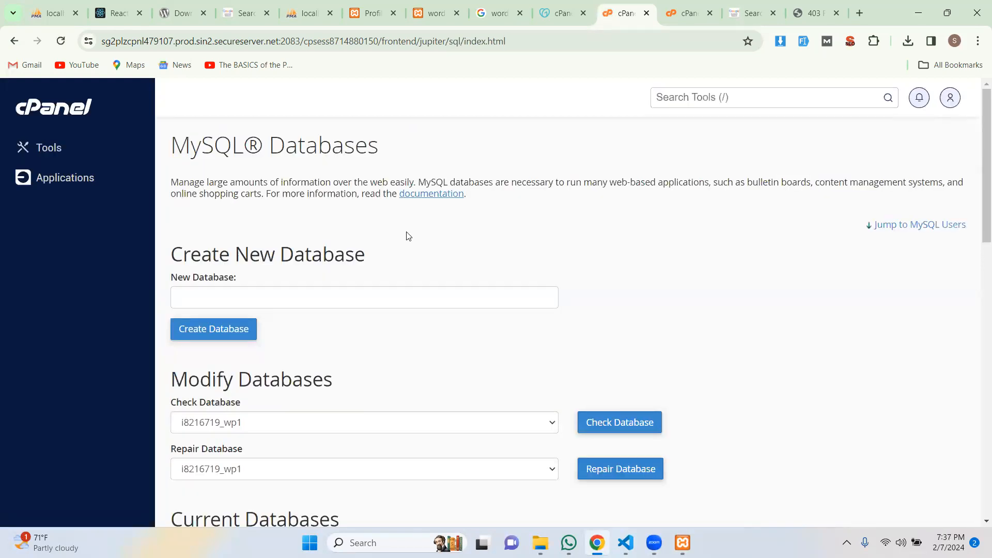
click(342, 302)
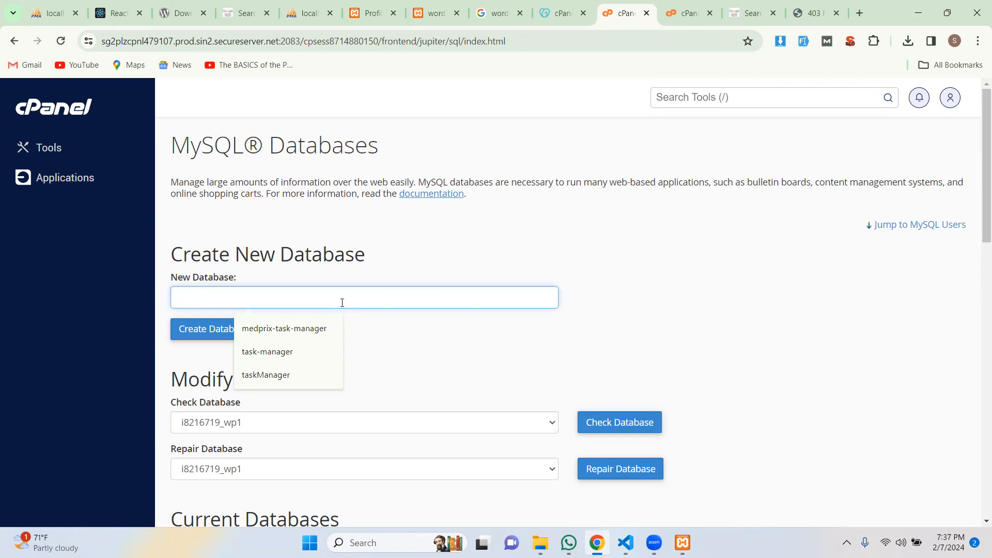
click(316, 330)
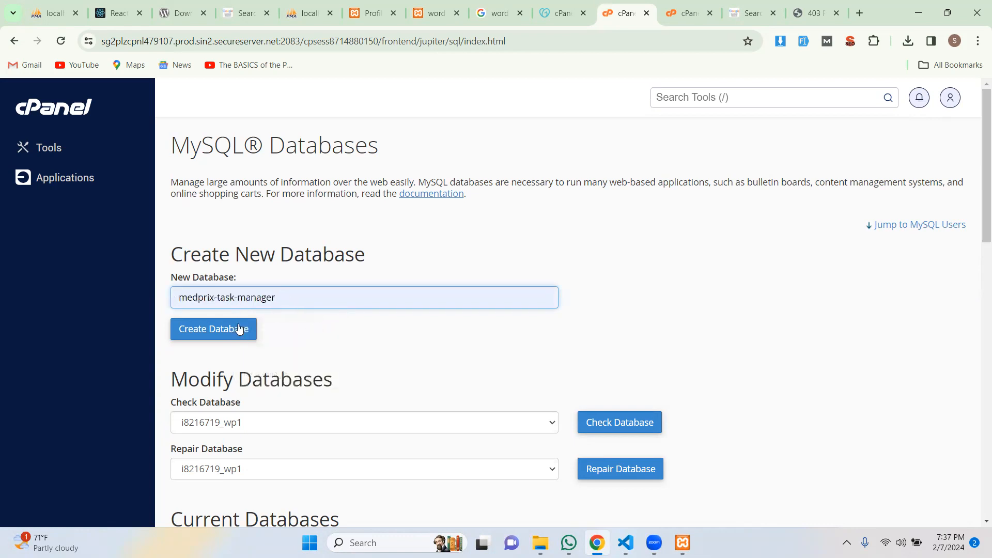
Create the medprix-task-manager database and scroll to find it listed under Current Databases.
click(221, 334)
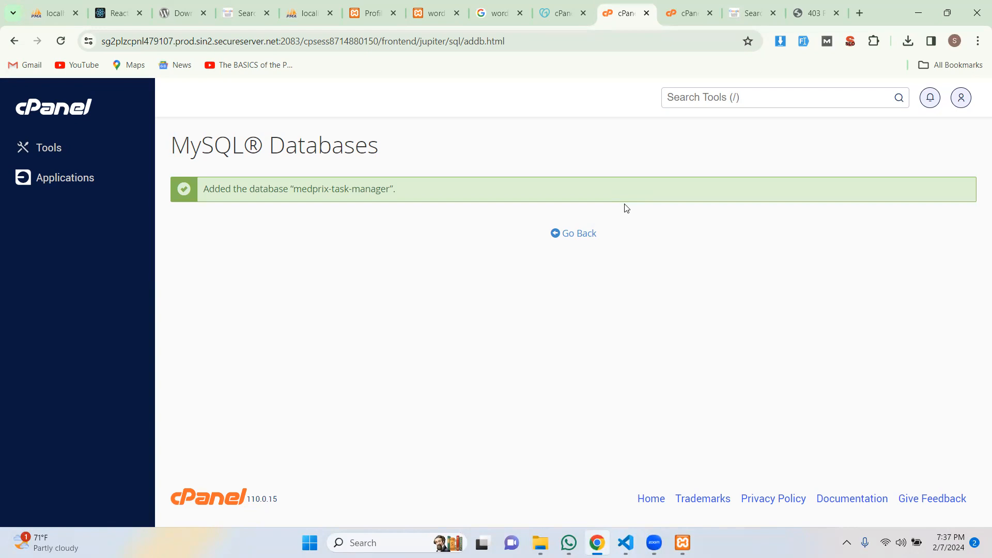
click(577, 233)
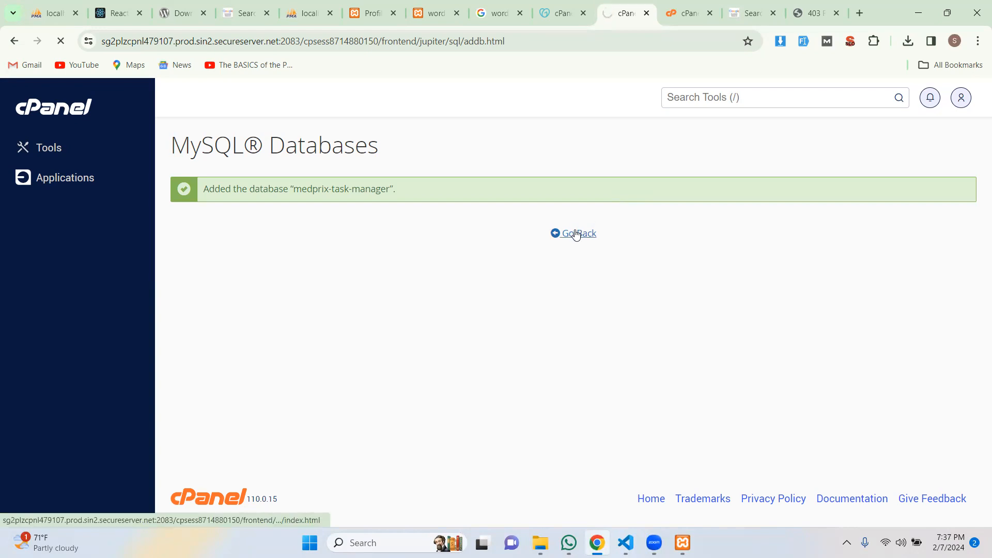
click(14, 41)
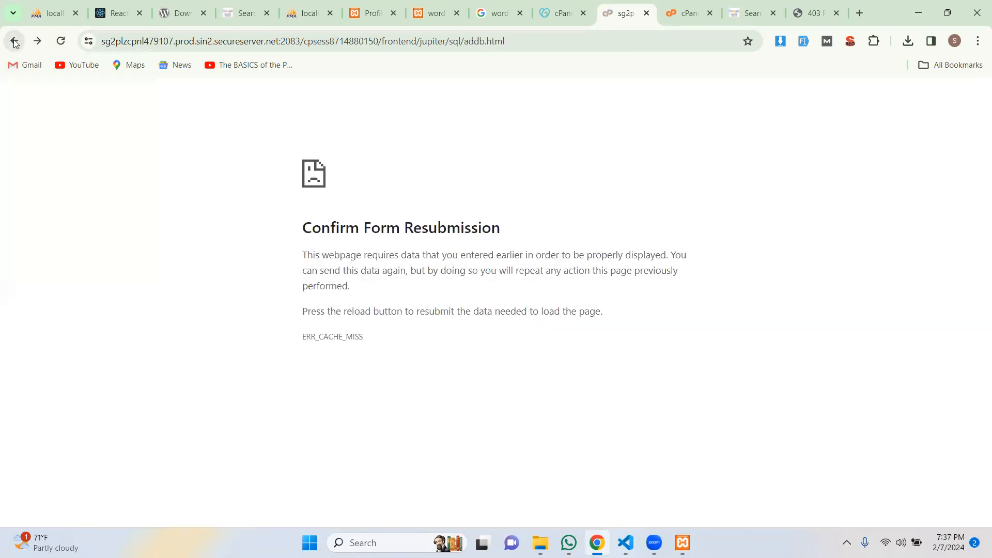
click(38, 41)
scroll(363, 267, down, 6)
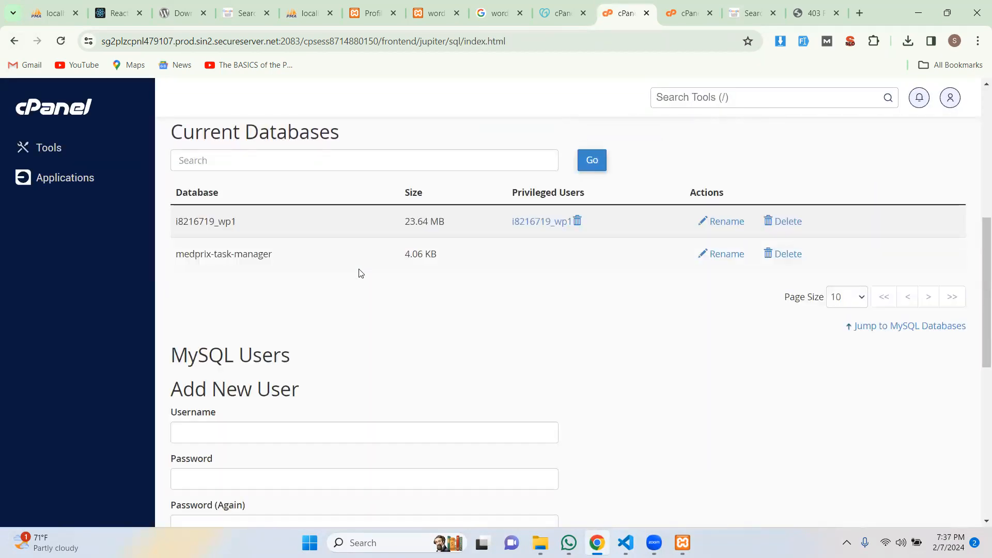
Begin a new MySQL user with username admin and a first-draft password.
scroll(359, 272, down, 3)
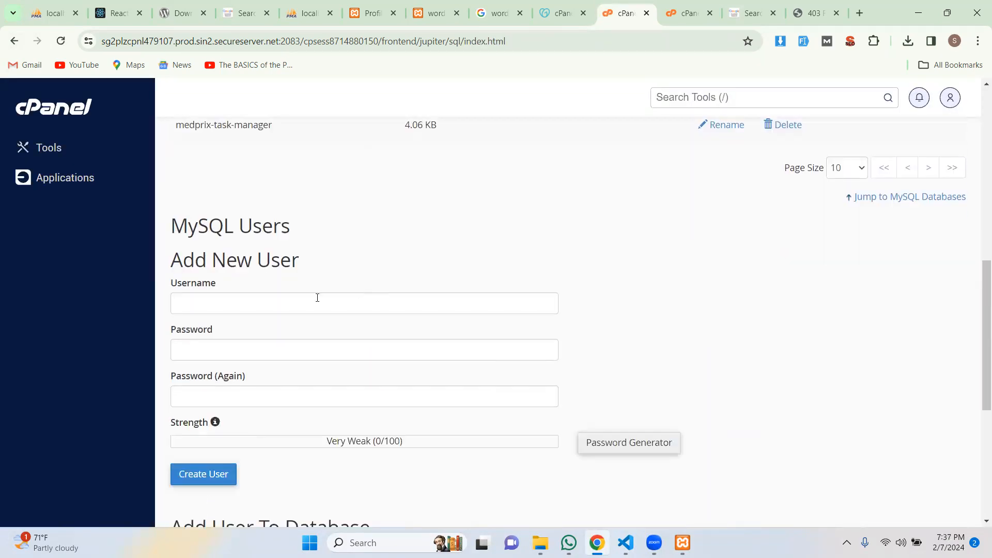
click(254, 305)
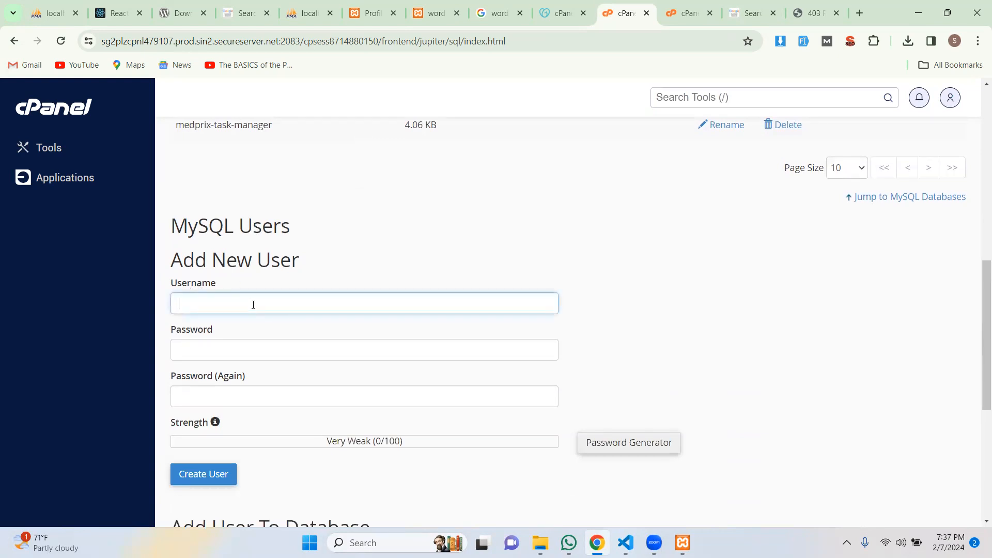
text(admin)
click(237, 348)
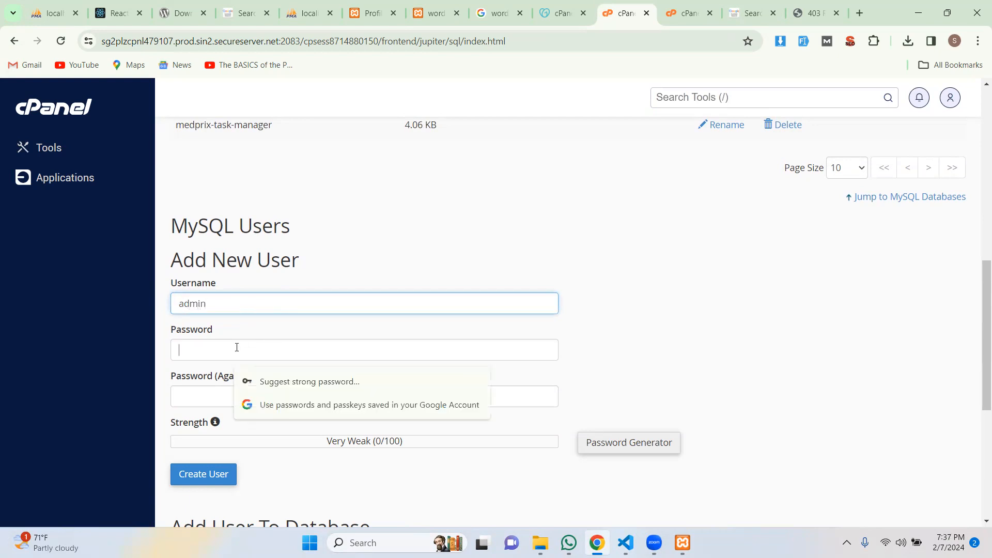
text(12345678)
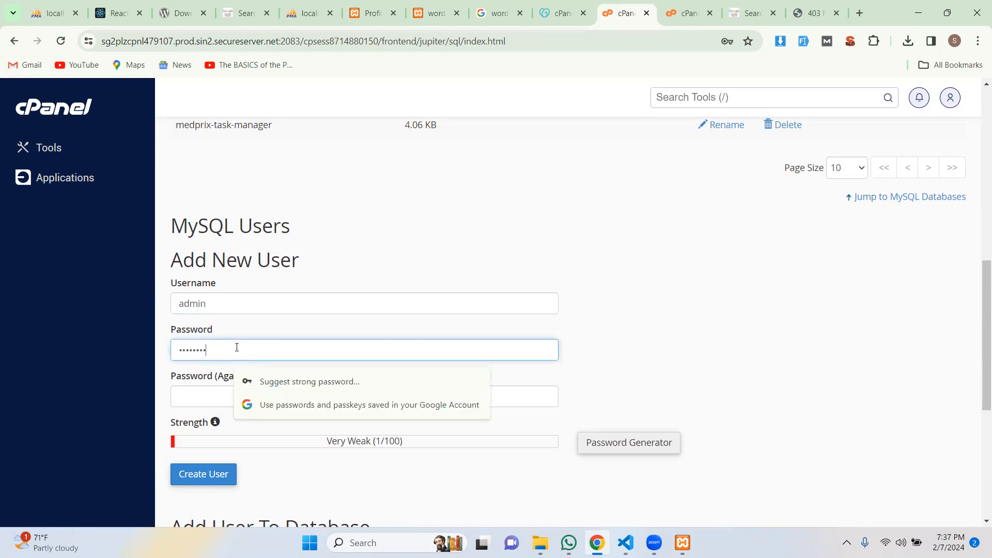
click(204, 402)
text(12345)
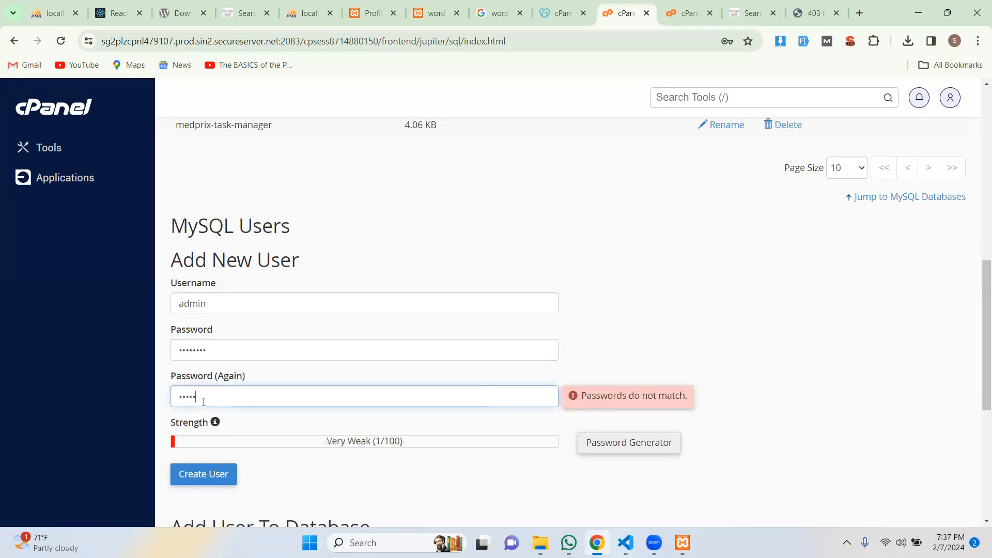
click(192, 347)
key(ctrl+a)
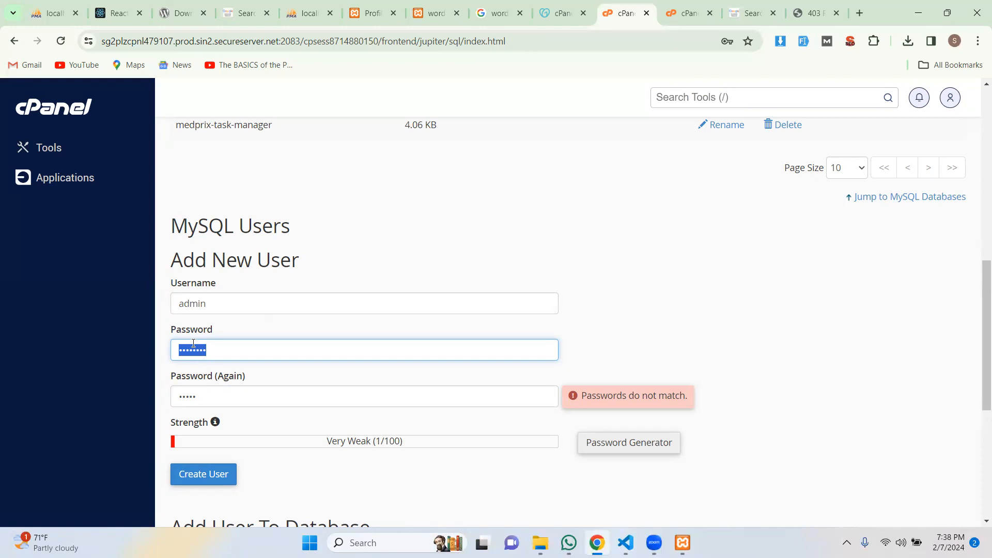
text(•••••••)
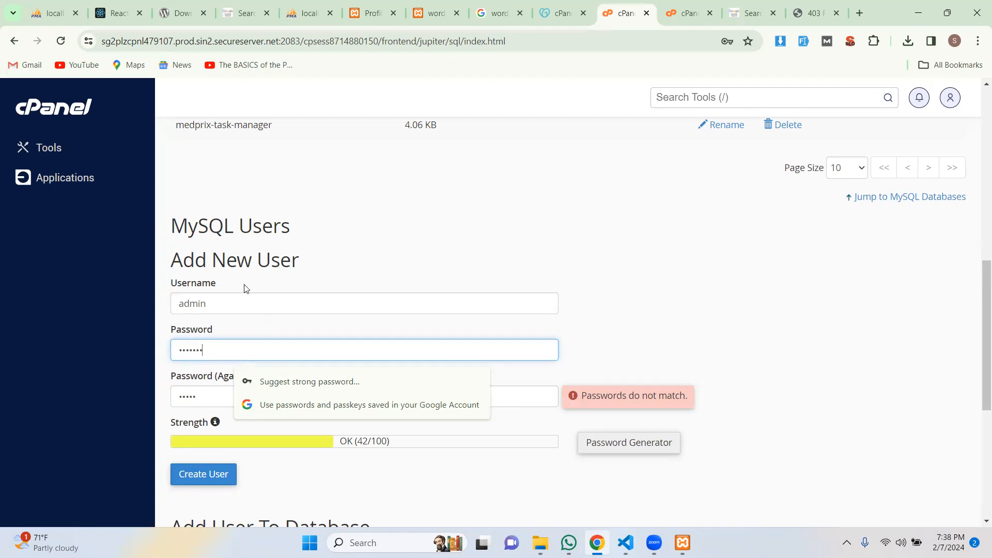
Change the username to medprix-task-manager, enter a matching password and confirmation, and create the user.
drag(272, 126, 176, 126)
key(ctrl+c)
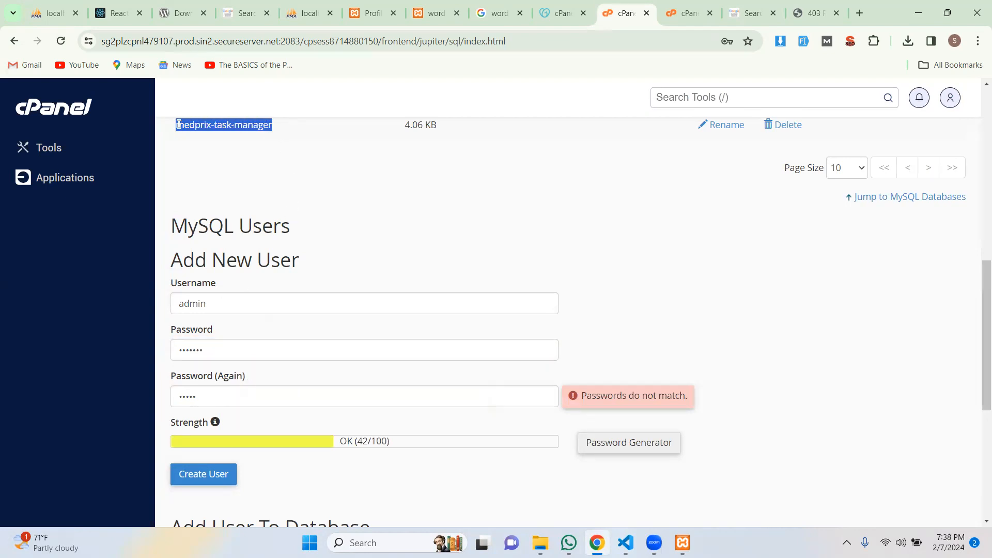
click(215, 350)
key(ctrl+a)
key(ctrl+v)
click(212, 401)
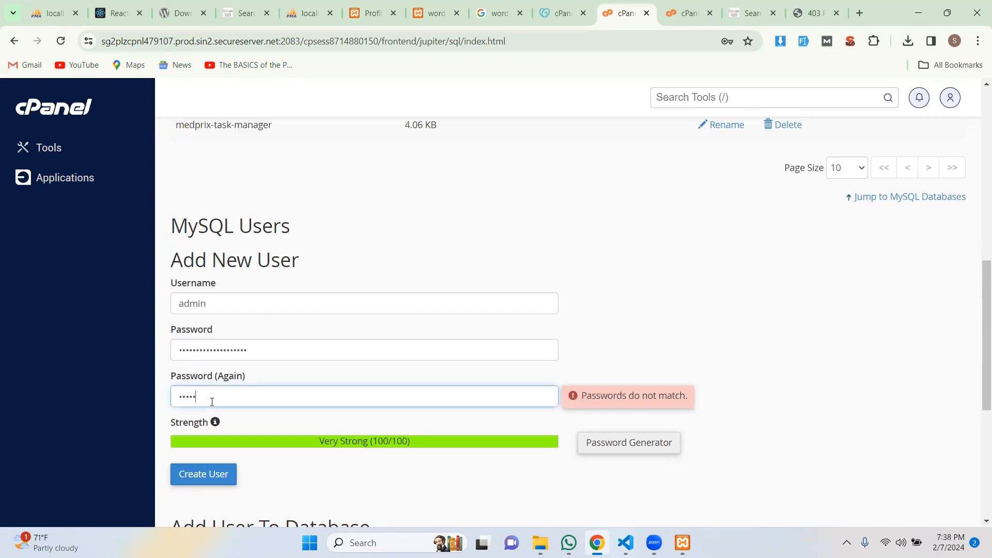
key(ctrl+a)
key(ctrl+v)
click(213, 305)
key(ctrl+a)
key(ctrl+v)
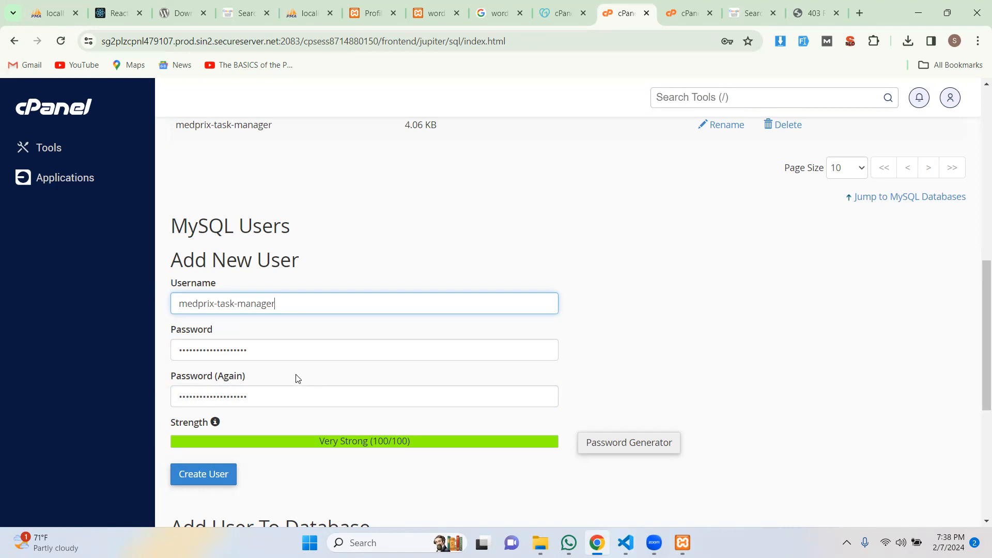
click(206, 481)
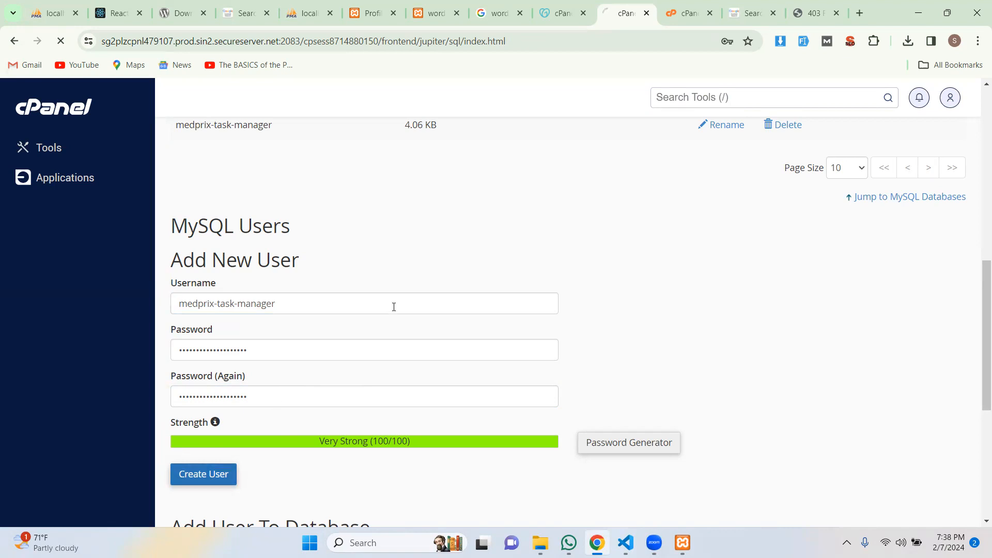
Save the login in Chrome, then find medprix-task-manager under Current Users.
scroll(393, 304, down, 3)
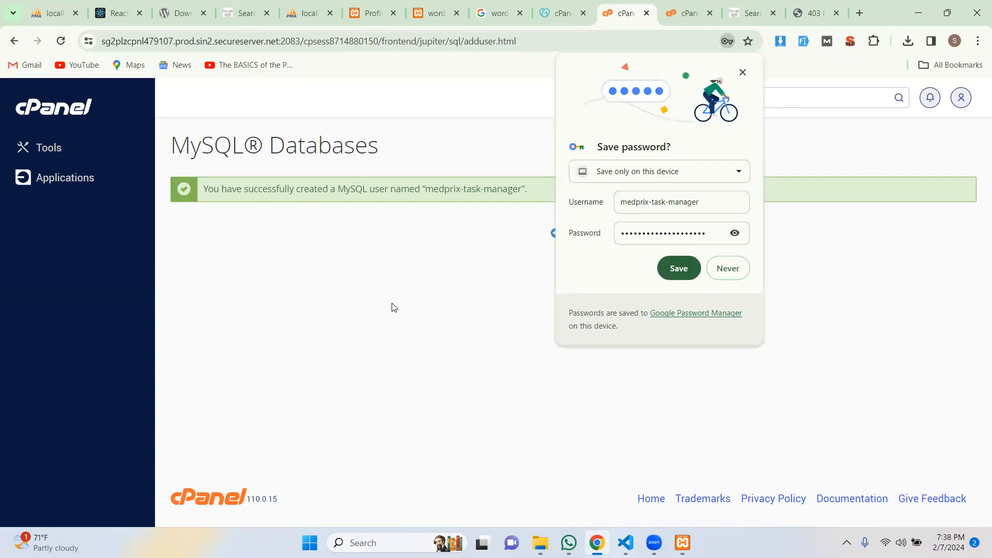
click(668, 269)
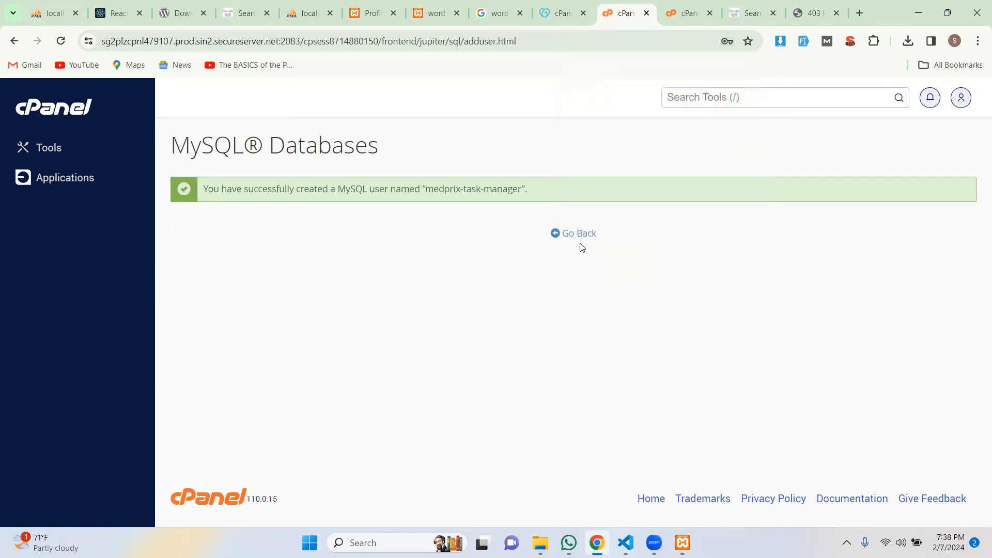
click(582, 238)
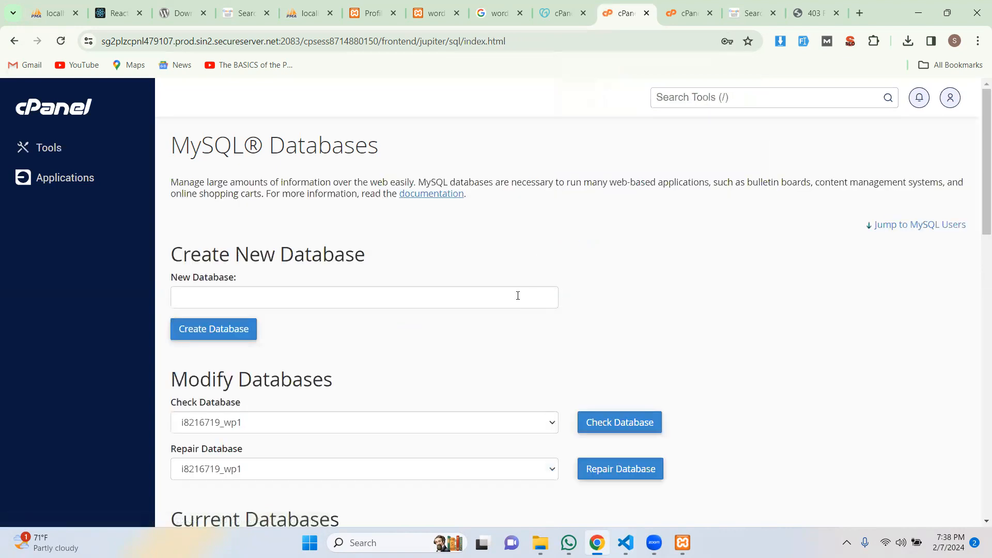
scroll(515, 296, down, 4)
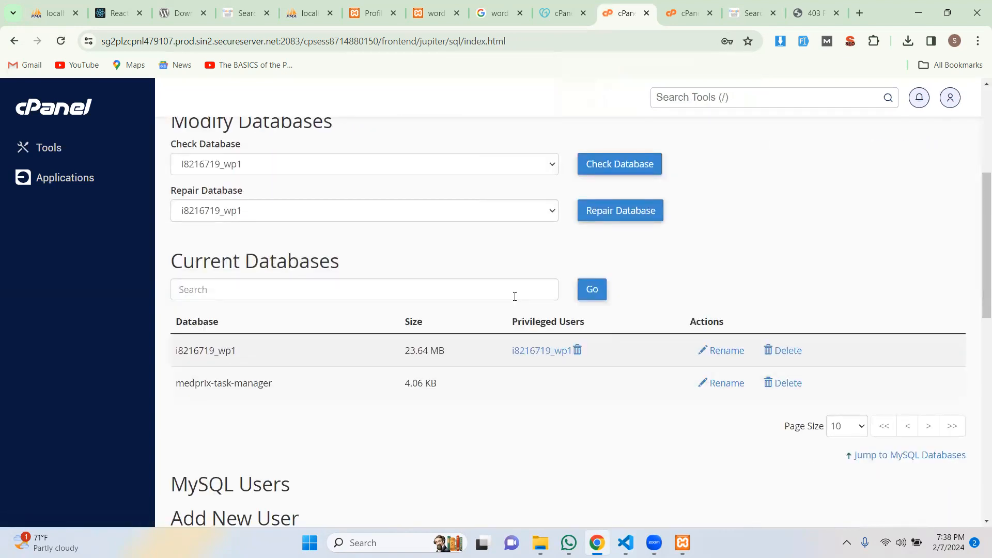
scroll(515, 296, down, 9)
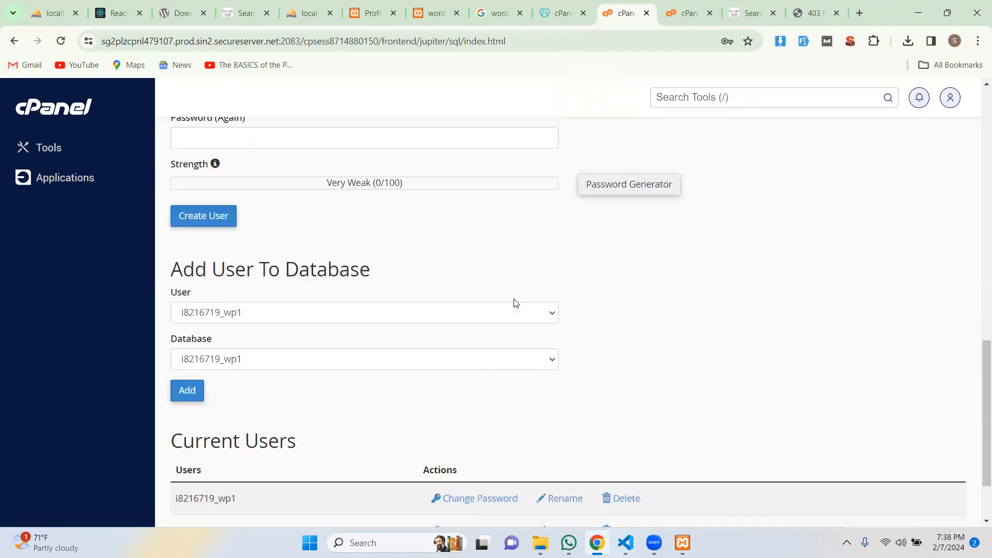
scroll(515, 303, down, 2)
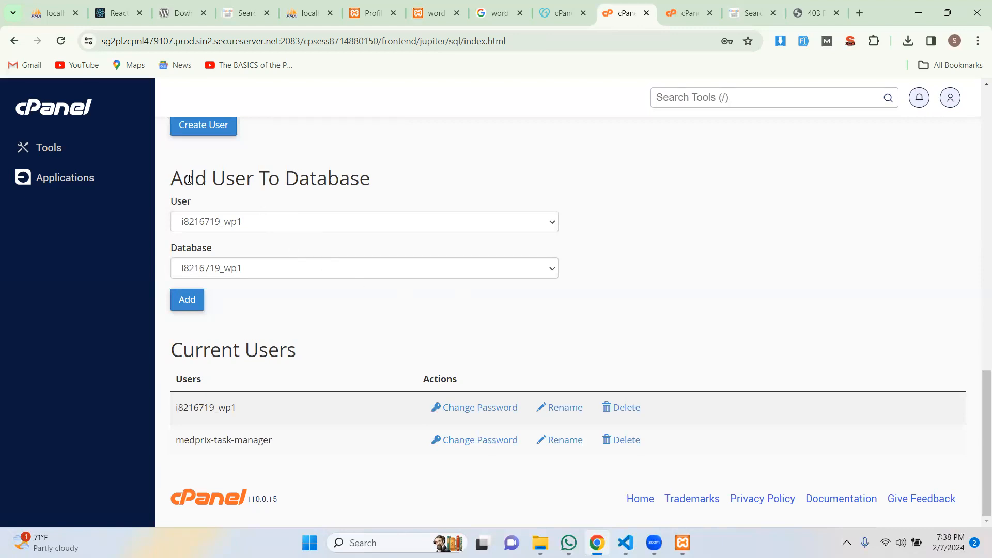
Add user medprix-task-manager to database medprix-task-manager under Add User To Database.
scroll(294, 212, up, 1)
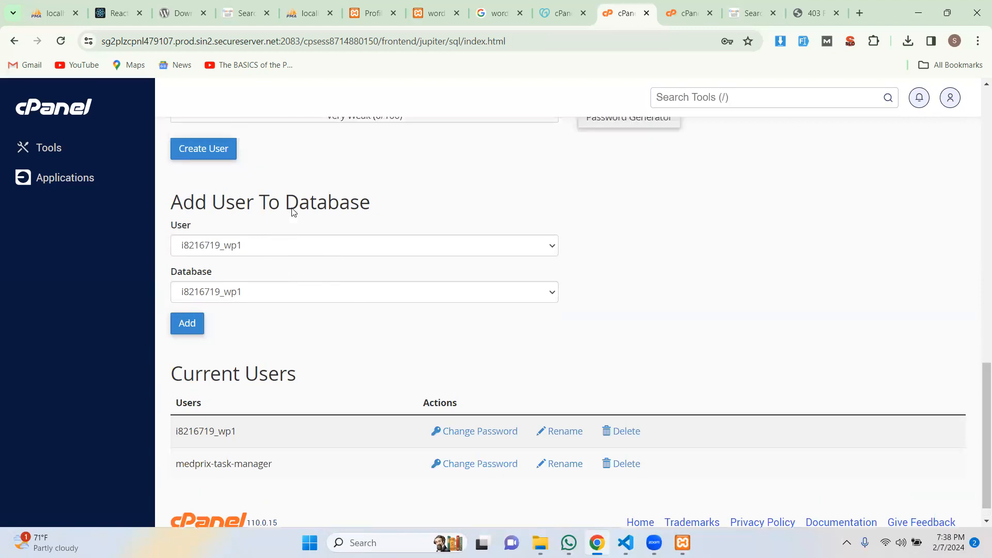
scroll(195, 302, down, 1)
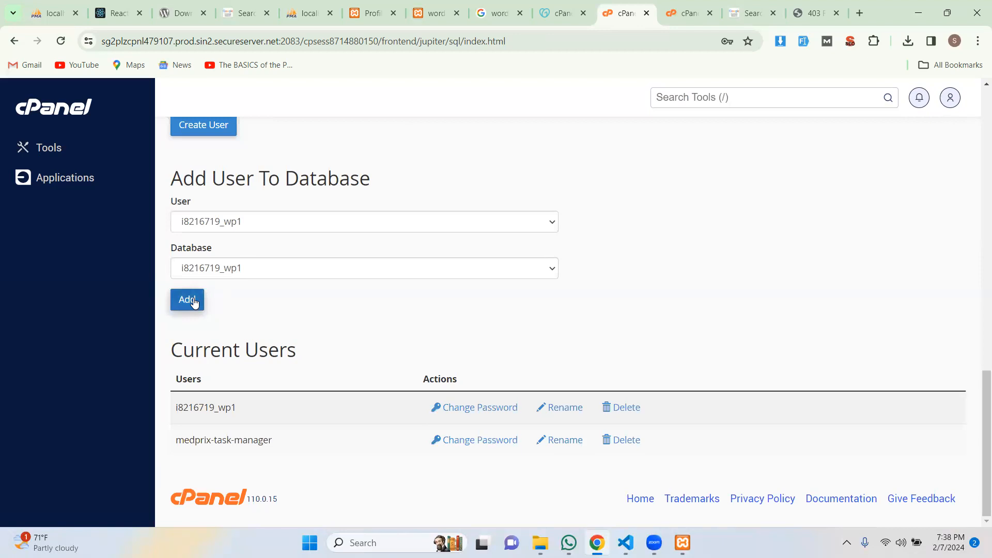
click(325, 221)
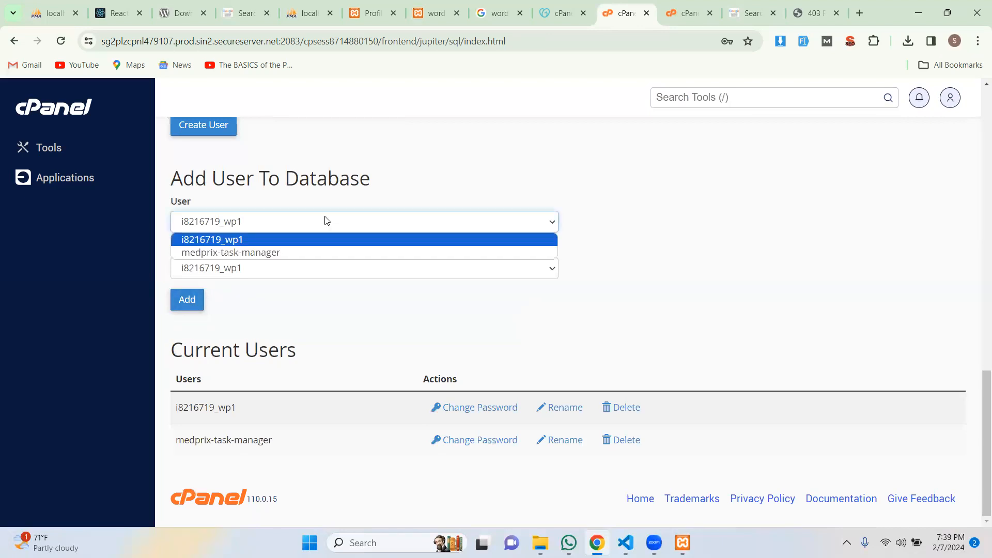
click(317, 261)
click(312, 270)
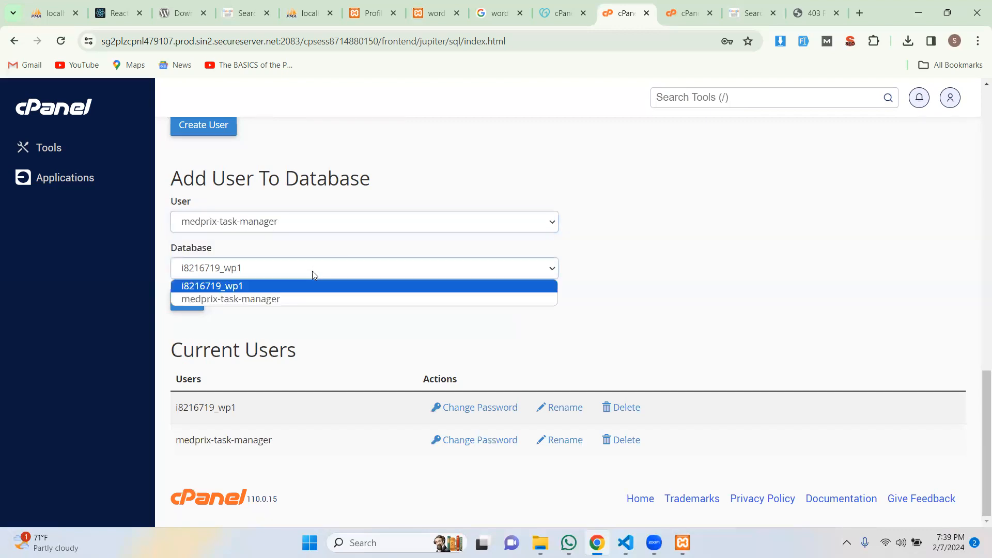
click(313, 299)
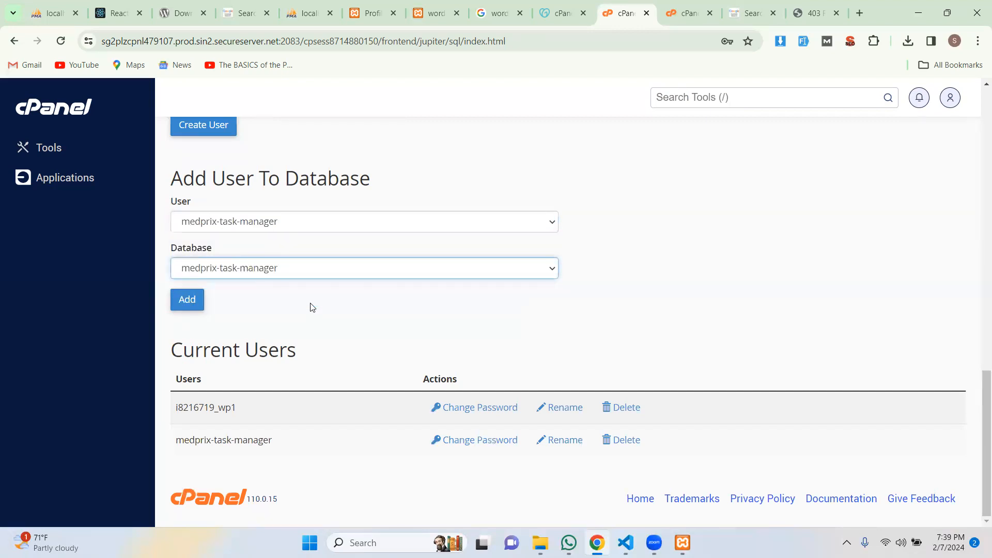
click(187, 302)
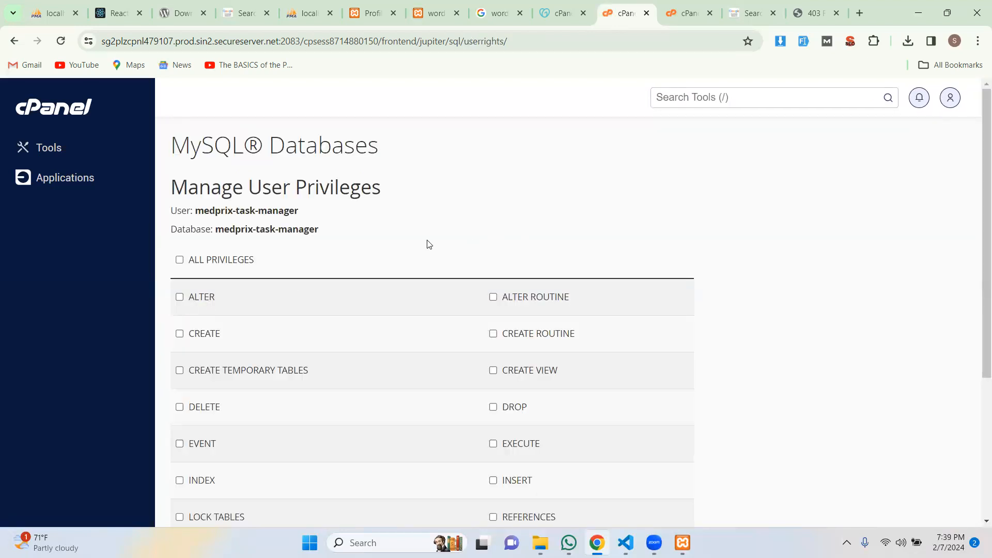
Tick ALL PRIVILEGES for medprix-task-manager and save the changes.
click(180, 259)
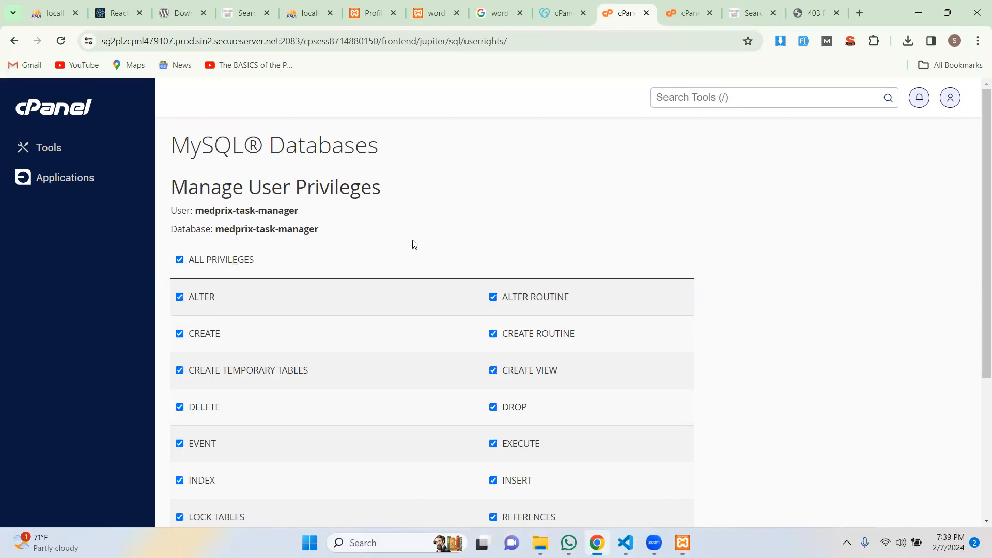
scroll(415, 243, down, 4)
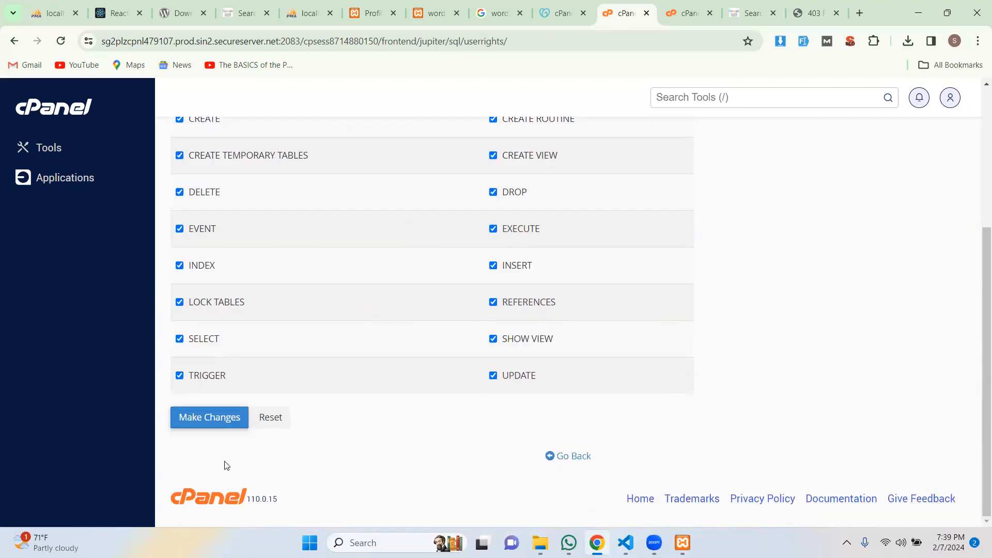
click(219, 421)
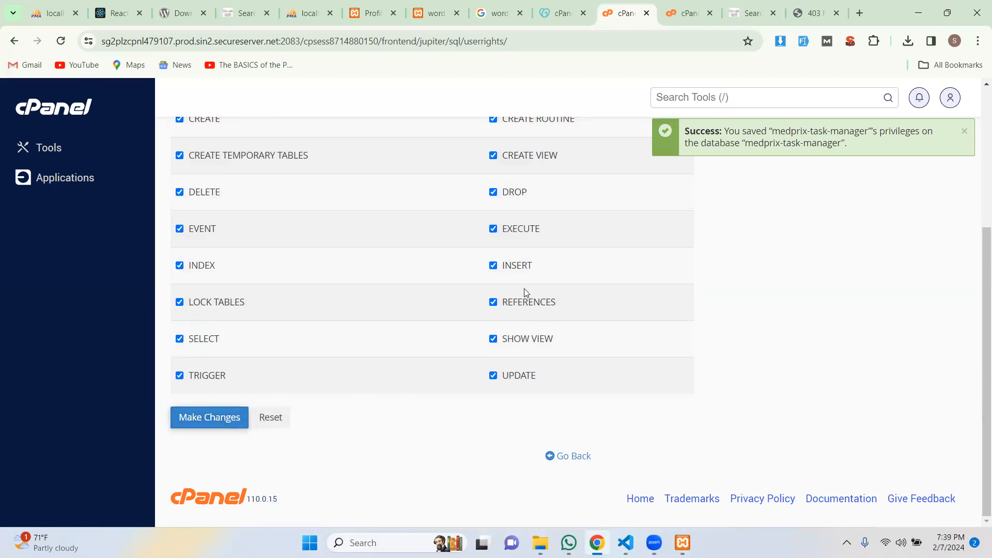
Select the database name medprix-task-manager and switch over to WhatsApp.
scroll(525, 292, up, 4)
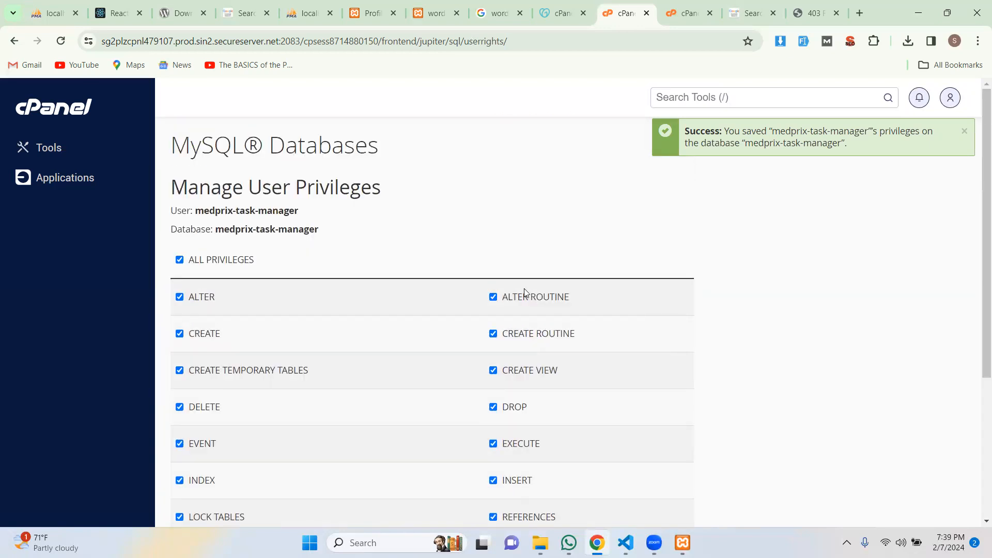
scroll(525, 292, down, 4)
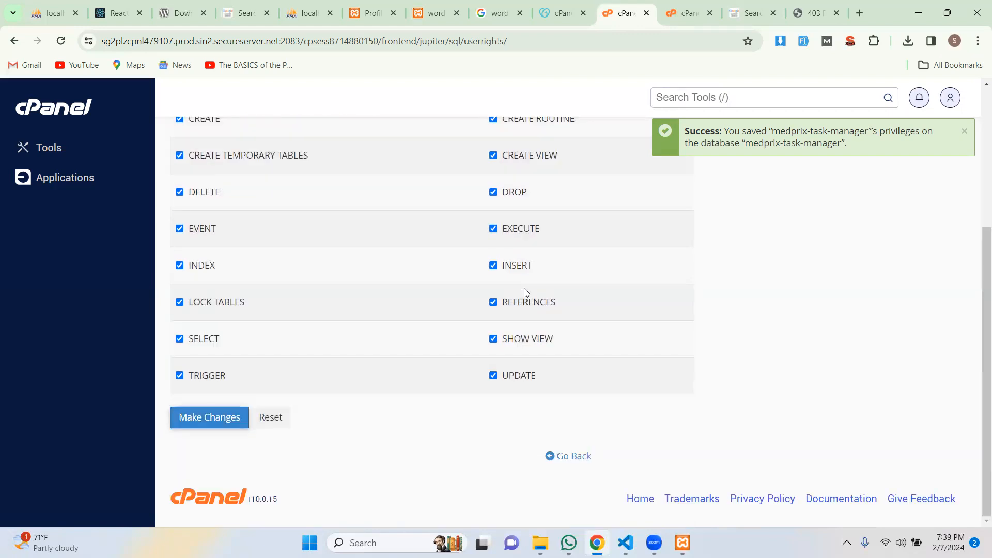
scroll(525, 293, up, 4)
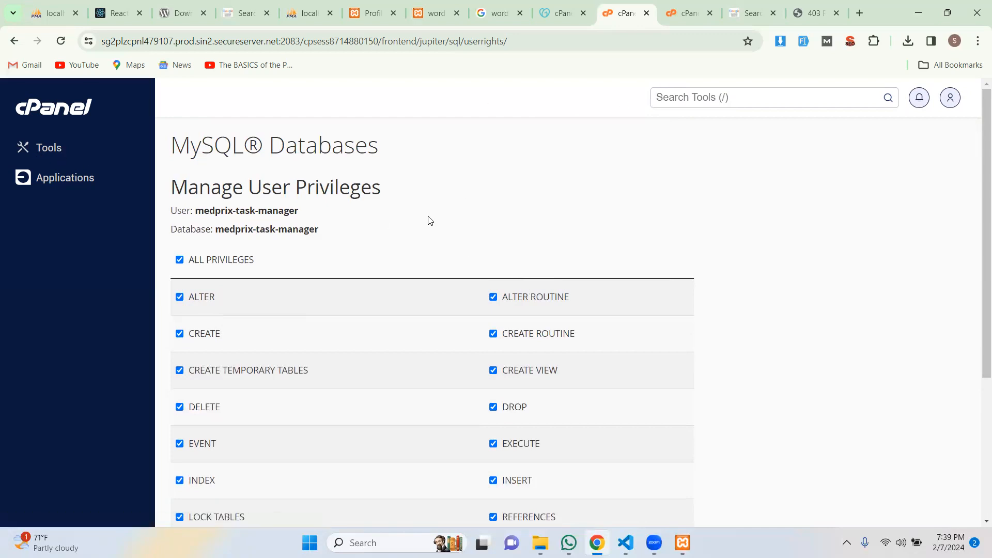
drag(319, 228, 215, 229)
key(ctrl+c)
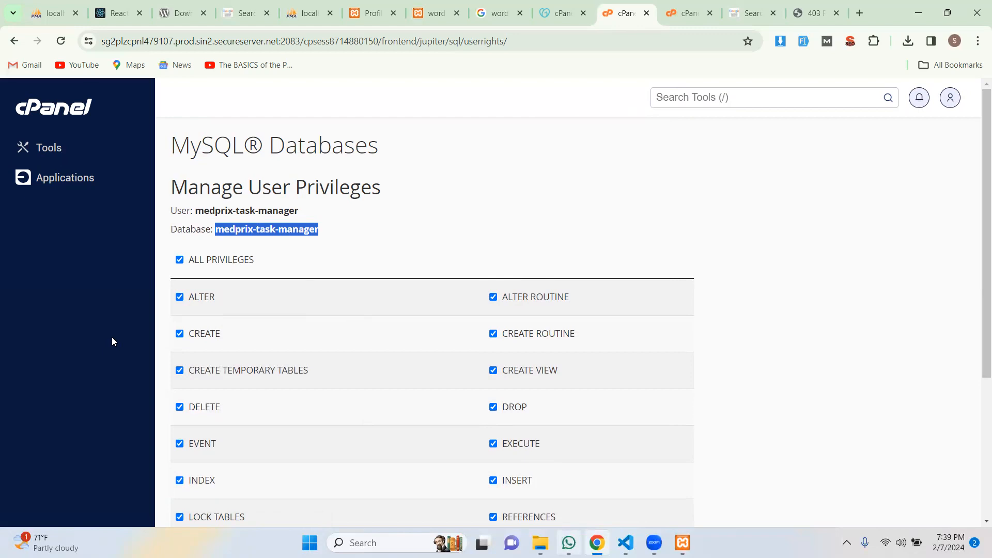
key(alt+Tab)
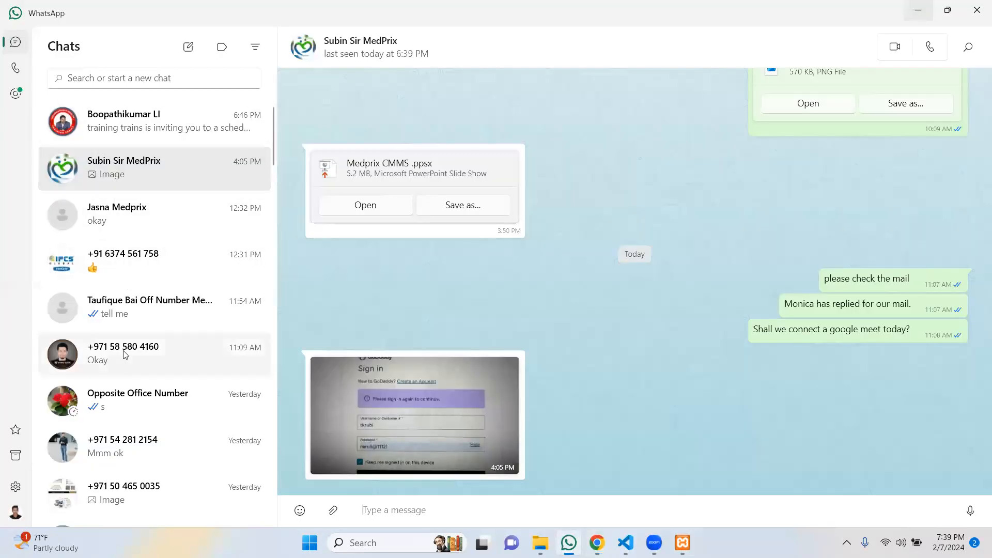
Paste the database name into a draft in the message-to-self chat.
scroll(121, 420, down, 5)
scroll(129, 416, up, 2)
scroll(126, 393, down, 1)
scroll(124, 368, down, 5)
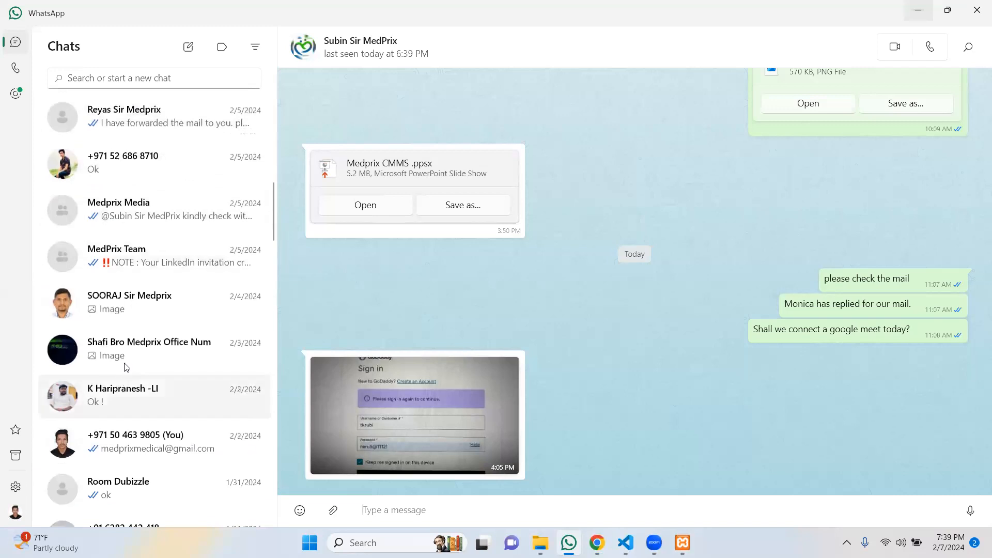
click(137, 442)
key(ctrl+v)
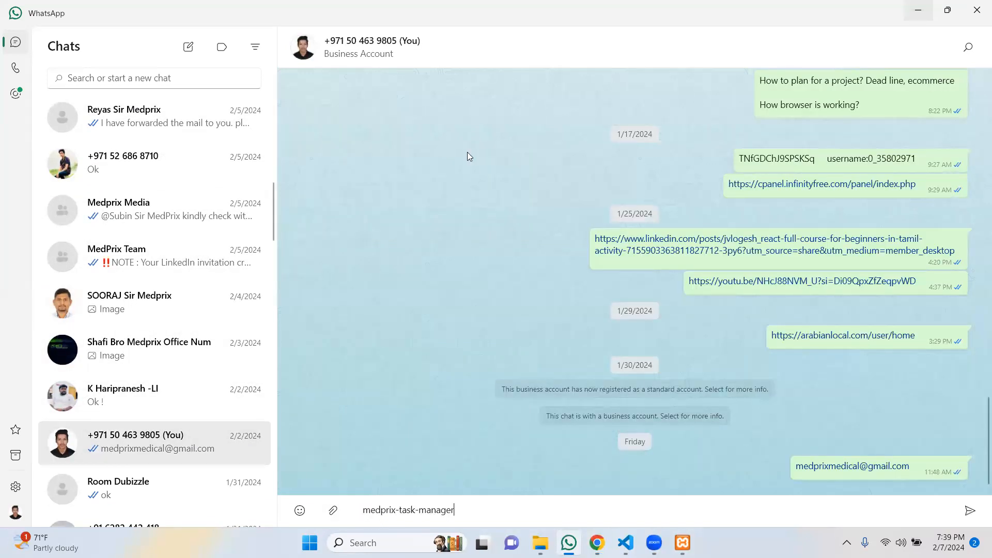
Replace the draft with the 'User: medprix-task-manager' and 'Database: medprix-task-manager' lines and send it.
key(alt+Tab)
click(304, 215)
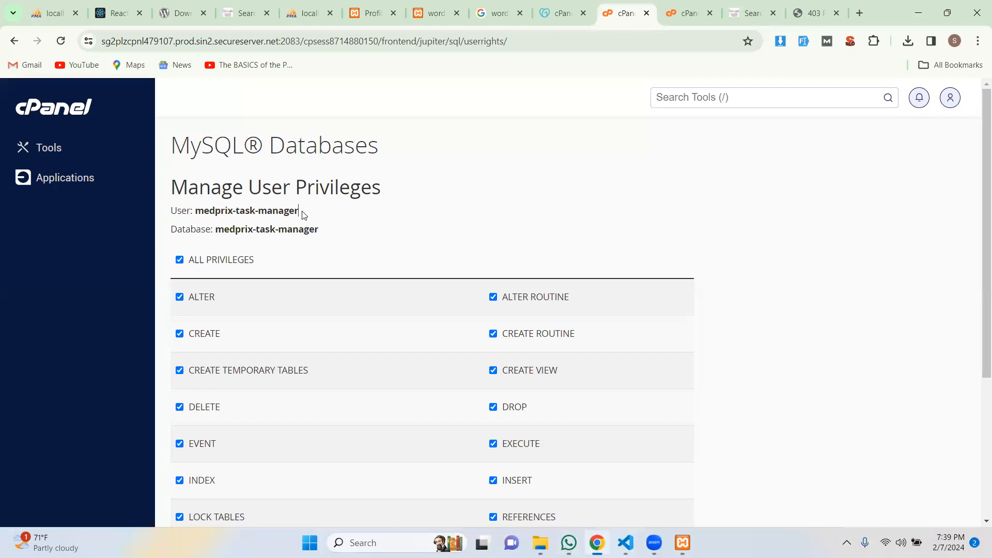
drag(300, 213, 193, 212)
drag(335, 234, 170, 212)
key(ctrl+c)
key(alt+Tab)
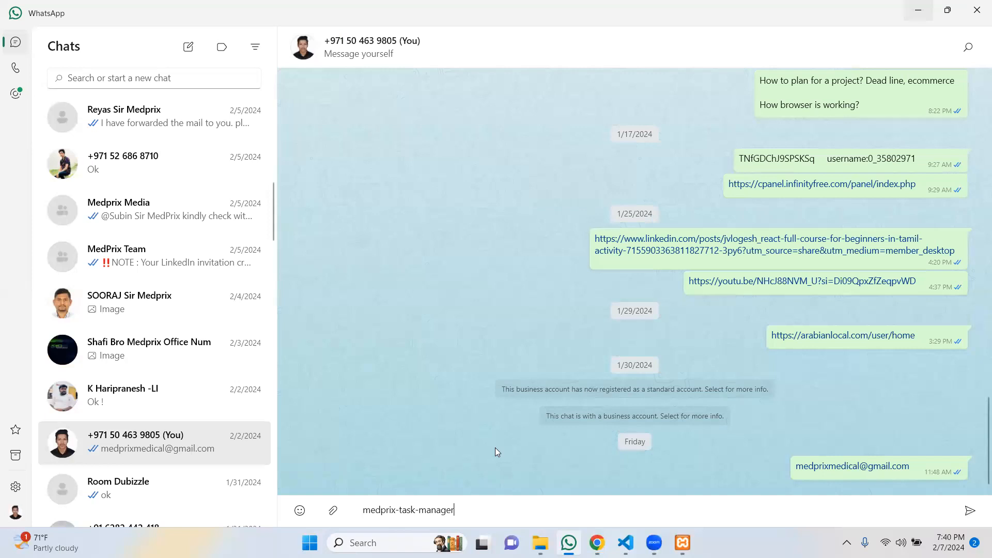
key(ctrl+shift+Left)
key(ctrl+a)
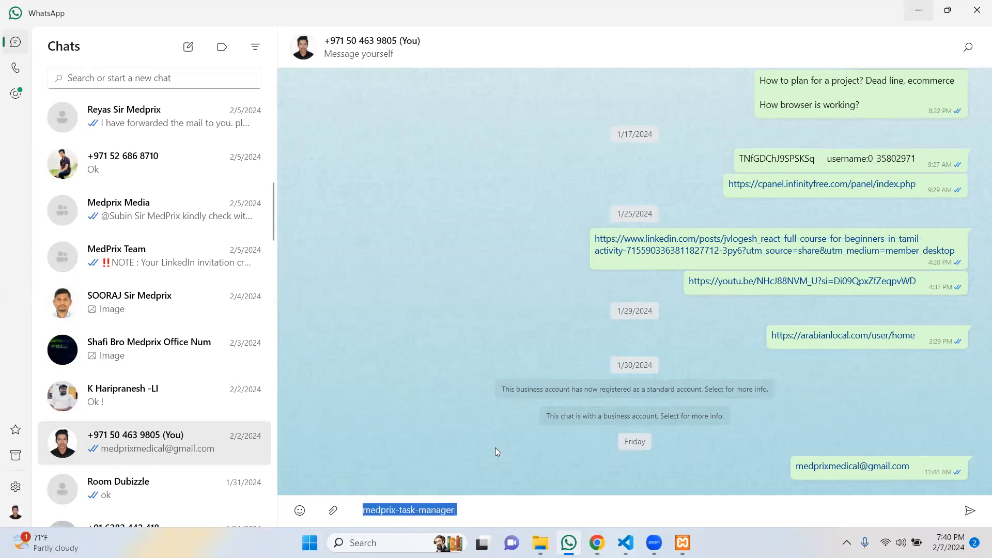
key(shift+F10)
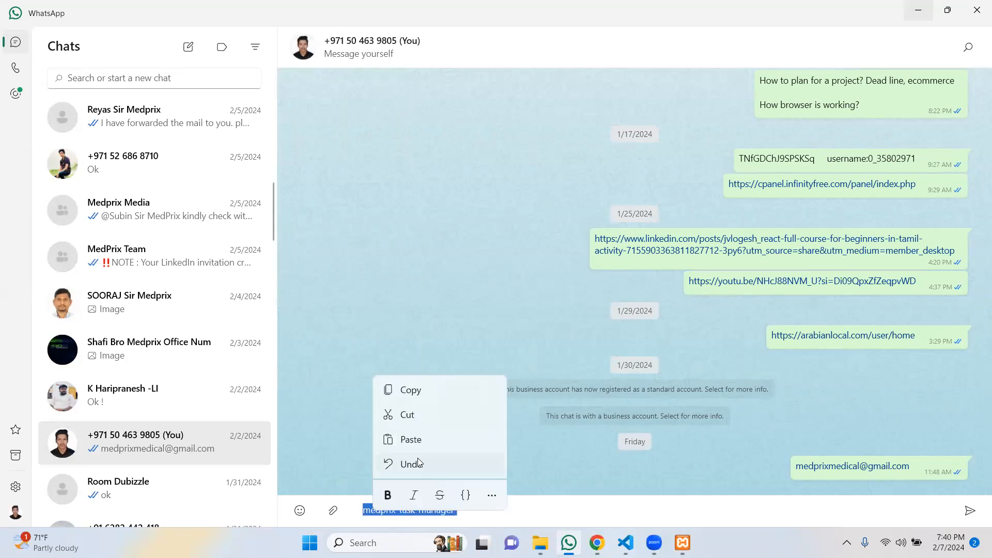
click(420, 440)
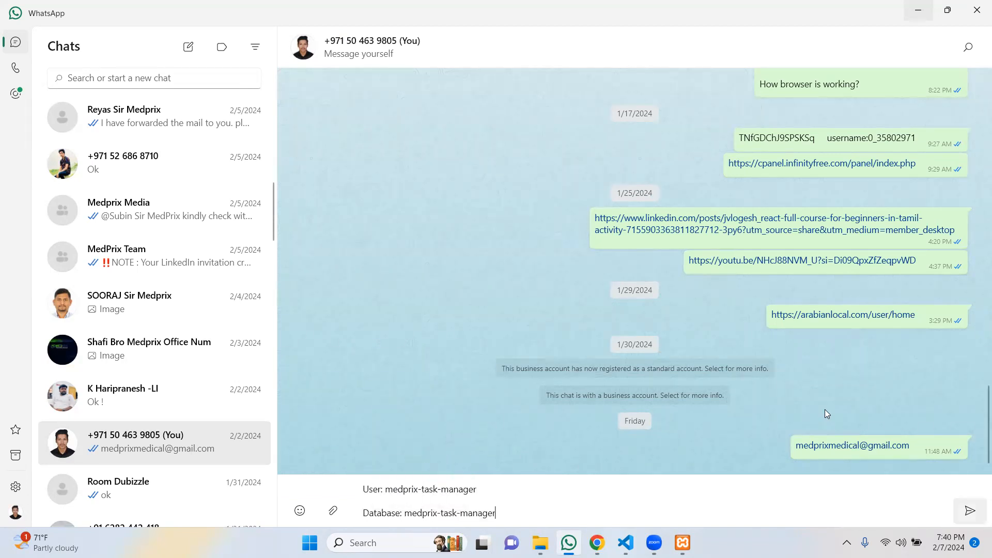
key(Return)
Grant the medprix-task-manager user all privileges on the medprix-task-manager database and save.
click(919, 13)
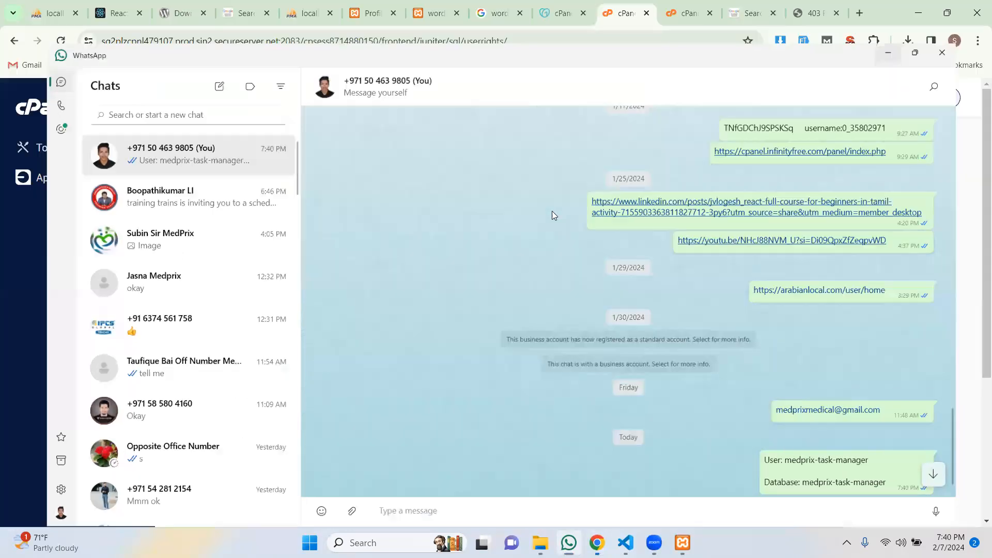
scroll(548, 215, down, 5)
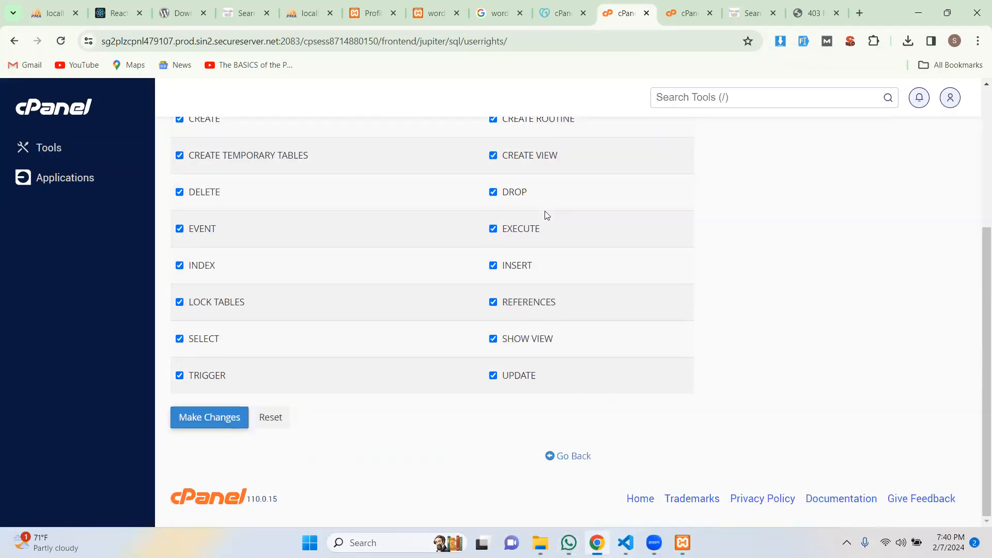
scroll(548, 214, up, 5)
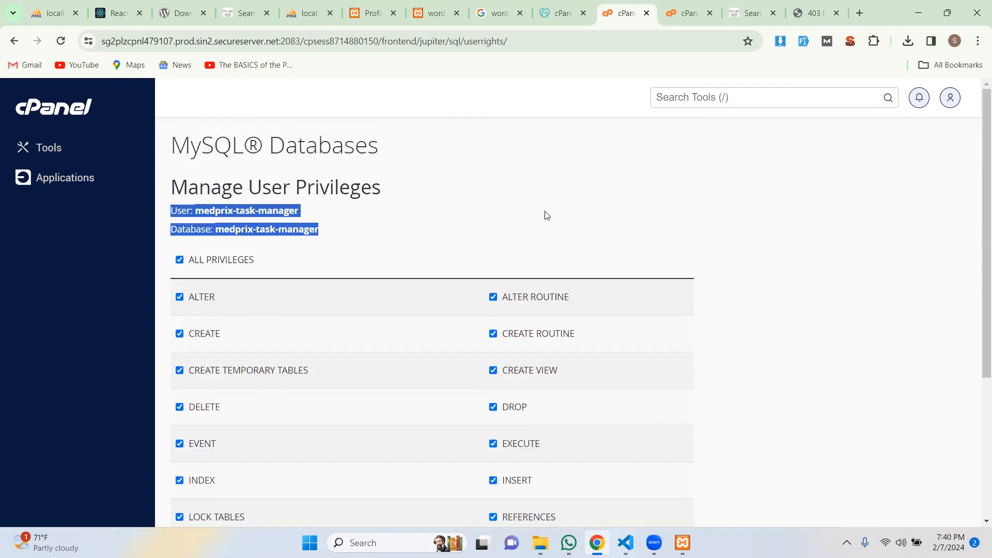
scroll(547, 215, down, 5)
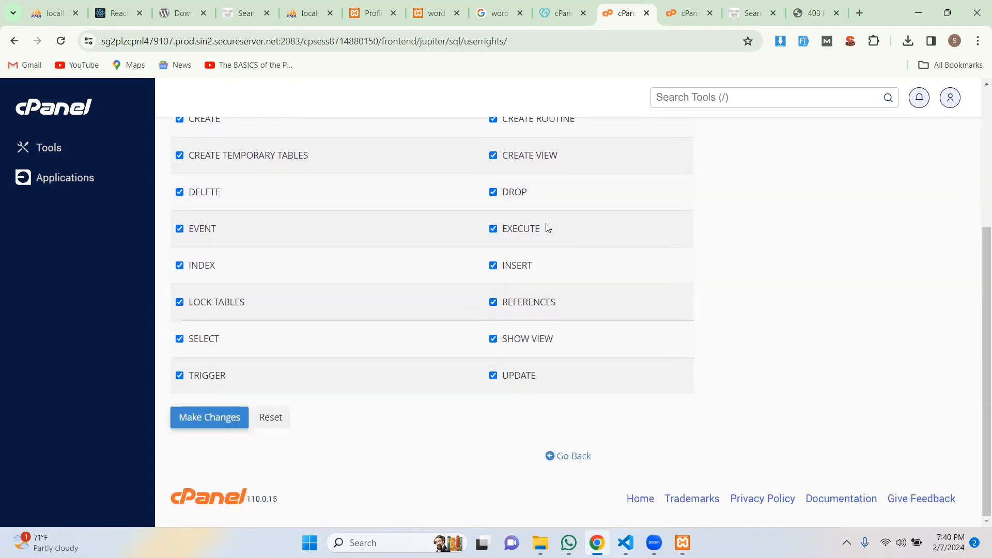
scroll(531, 241, up, 5)
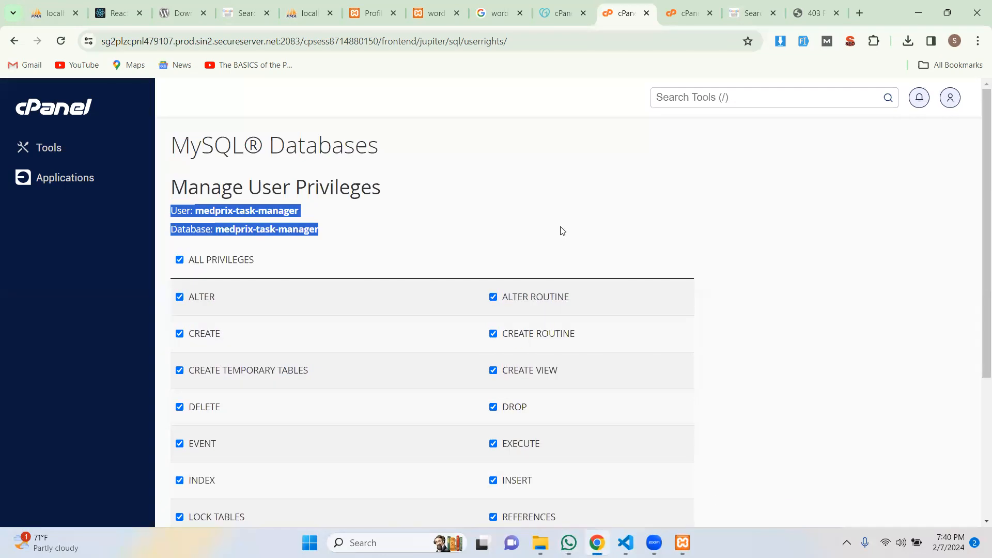
scroll(562, 231, down, 5)
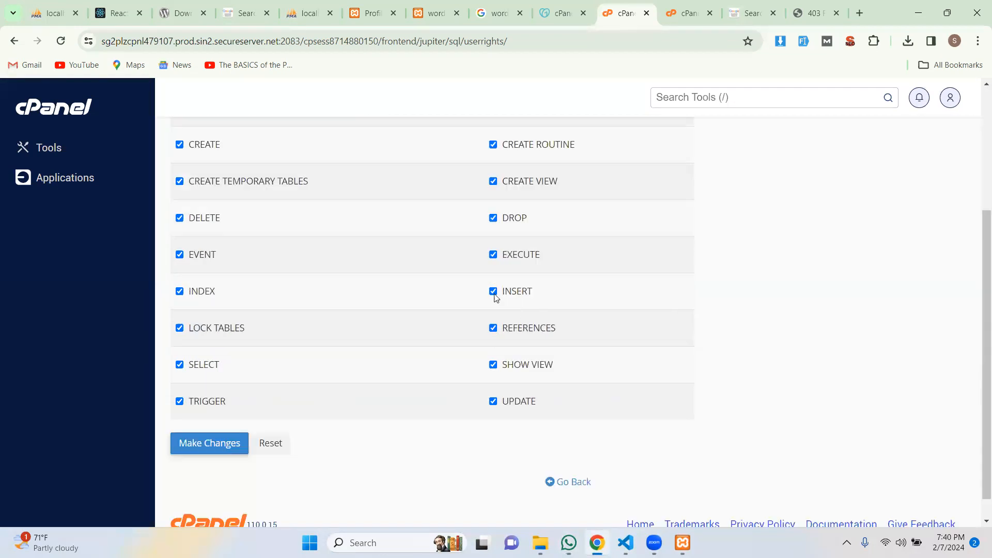
click(224, 423)
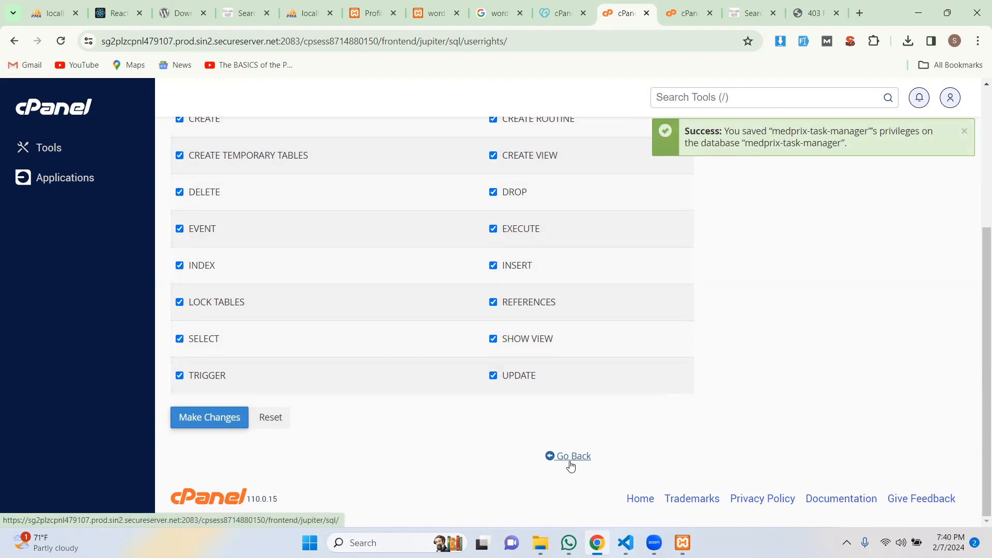
Return to the cPanel home page and launch phpMyAdmin from the Databases section.
click(77, 113)
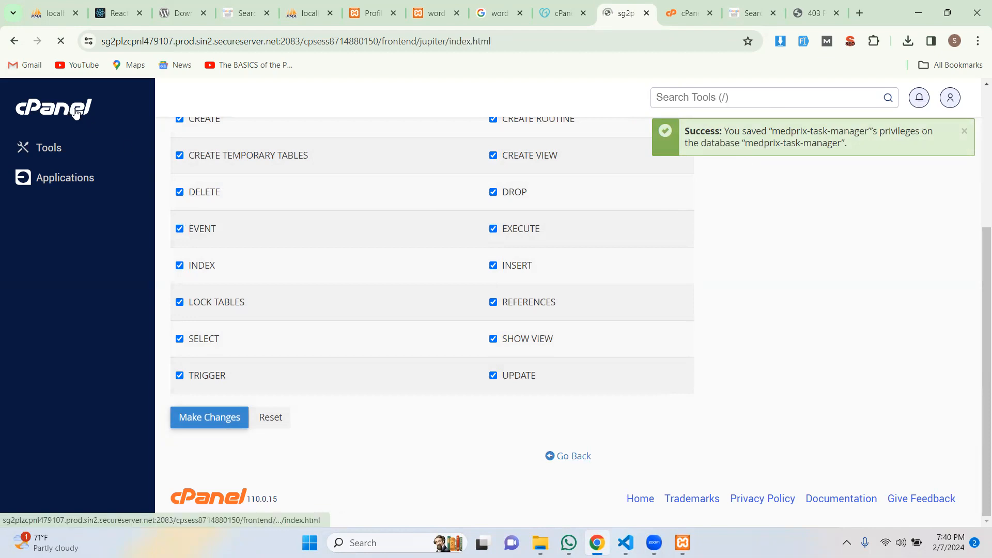
scroll(417, 188, down, 7)
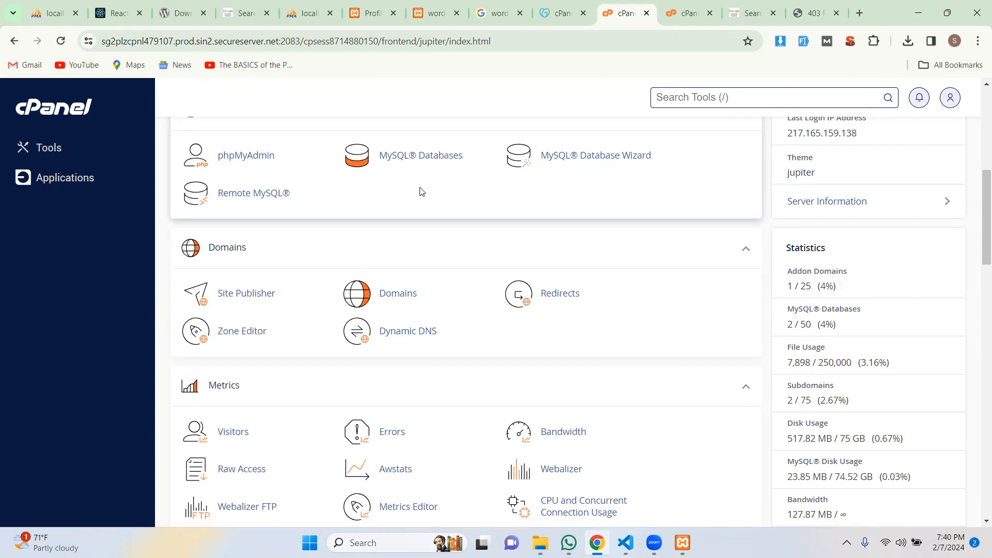
click(256, 161)
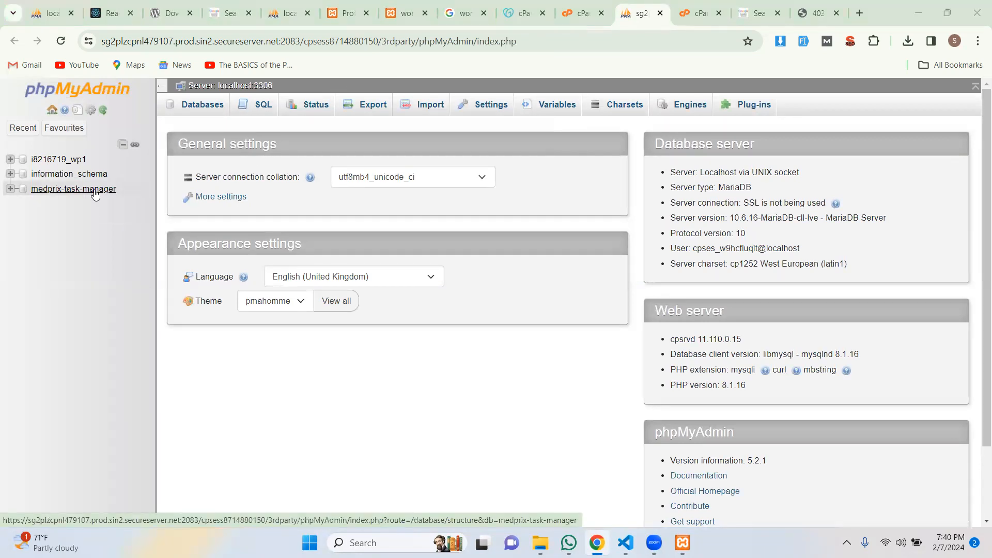
Select medprix-task-manager in phpMyAdmin's navigation tree to show its empty Structure page.
key(alt+Tab)
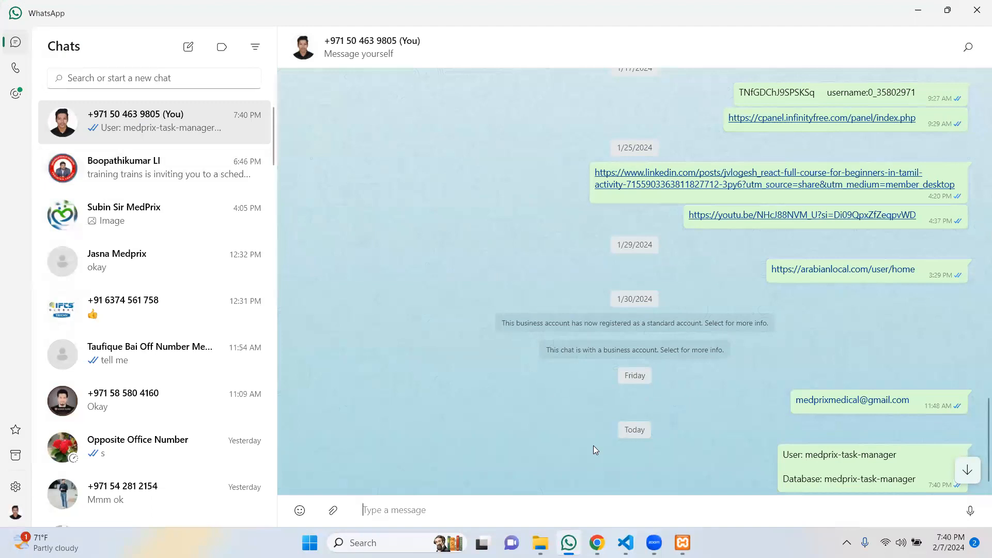
key(alt+Tab)
click(102, 193)
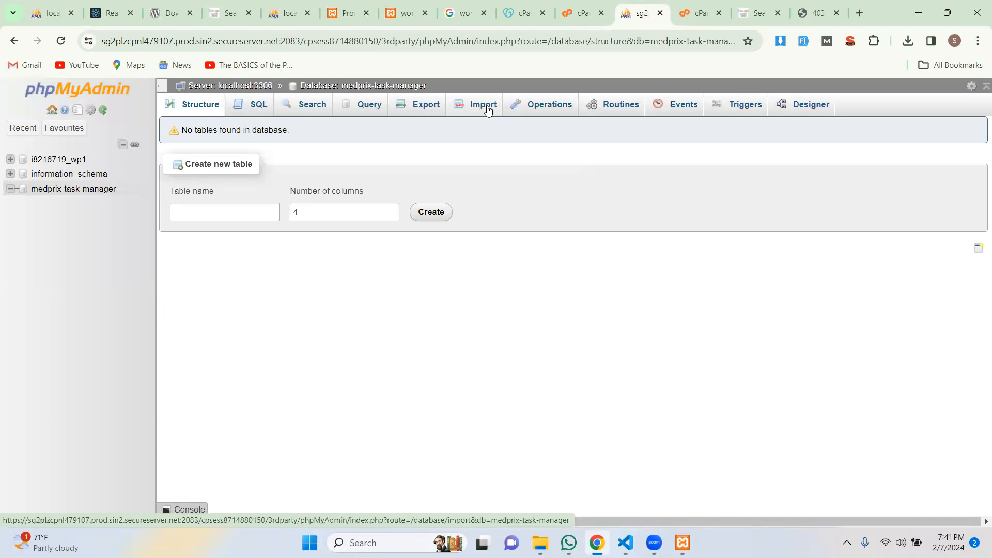
Import medprix_task_manager (2).sql from Downloads into the medprix-task-manager database.
click(488, 109)
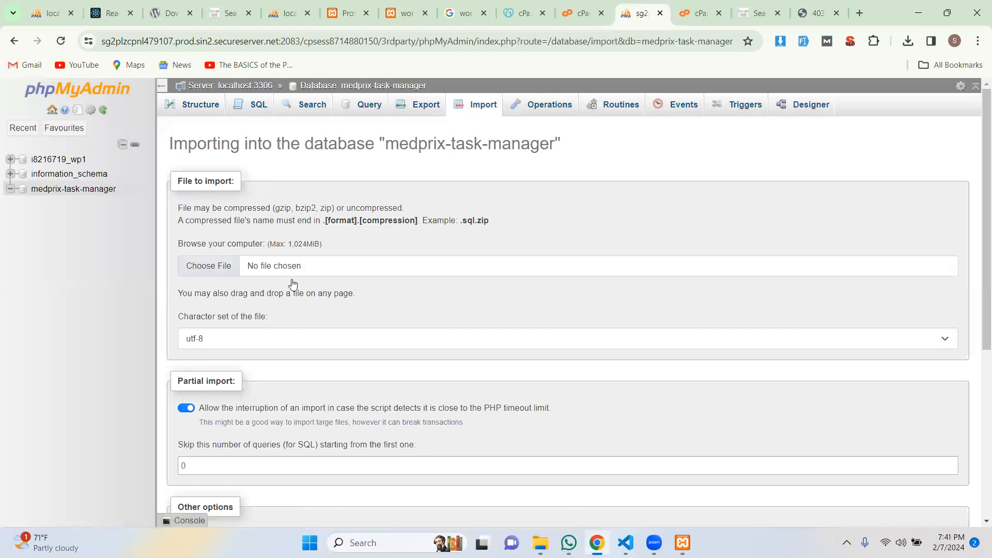
scroll(242, 369, down, 3)
scroll(304, 328, up, 4)
click(281, 267)
click(154, 120)
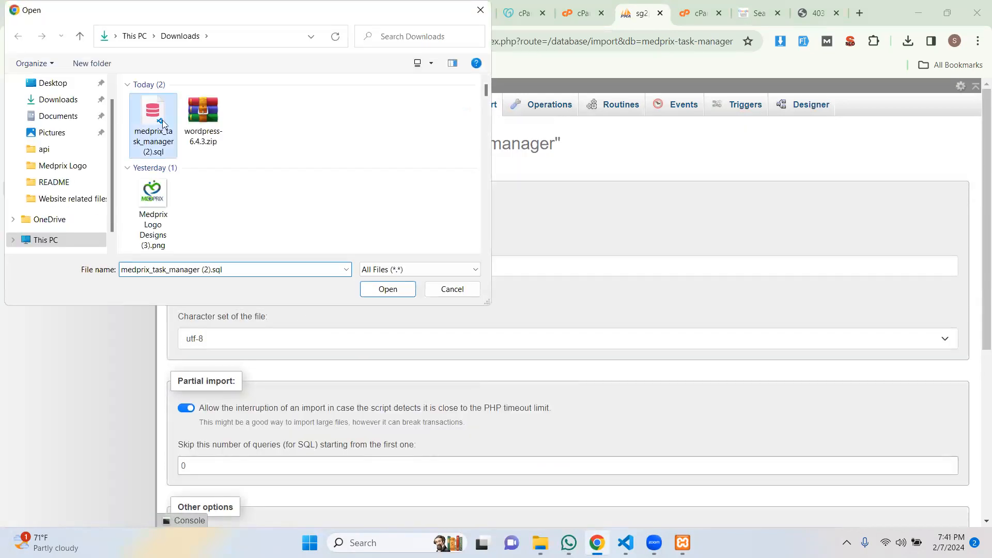
click(388, 289)
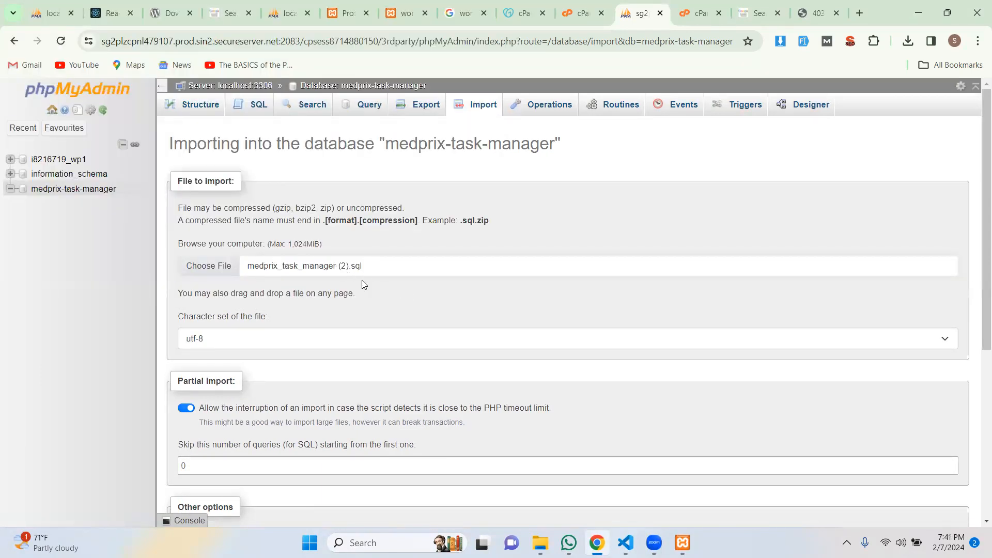
scroll(375, 314, down, 1)
scroll(375, 314, down, 5)
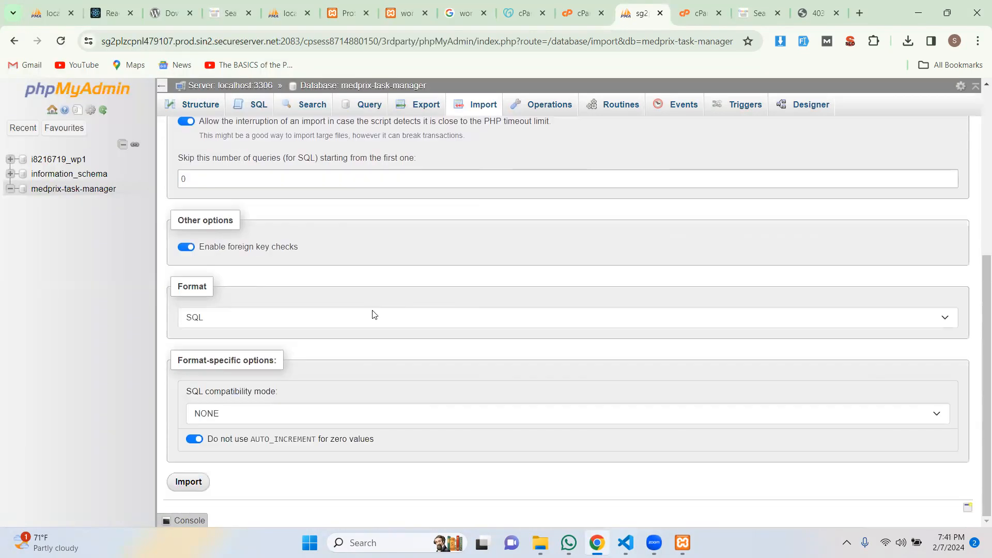
click(189, 482)
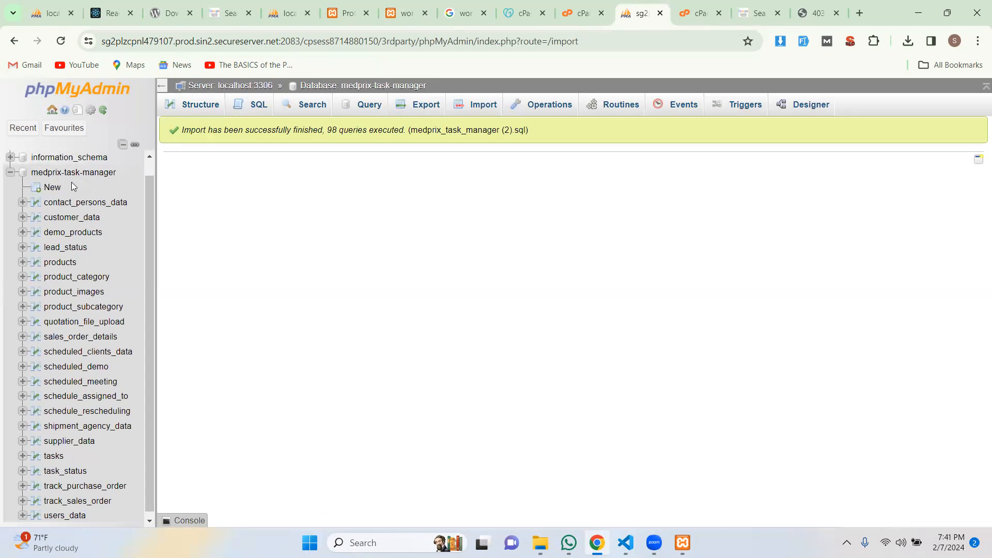
Check the 98-query import result, list tables like tasks and users_data, then bring up the README folder.
scroll(101, 245, down, 1)
scroll(101, 248, up, 1)
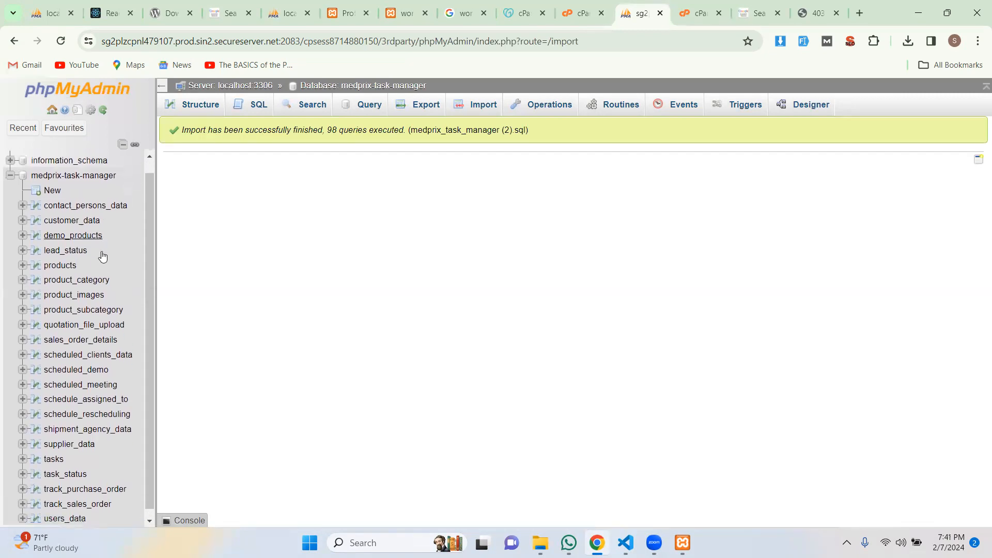
scroll(103, 256, down, 1)
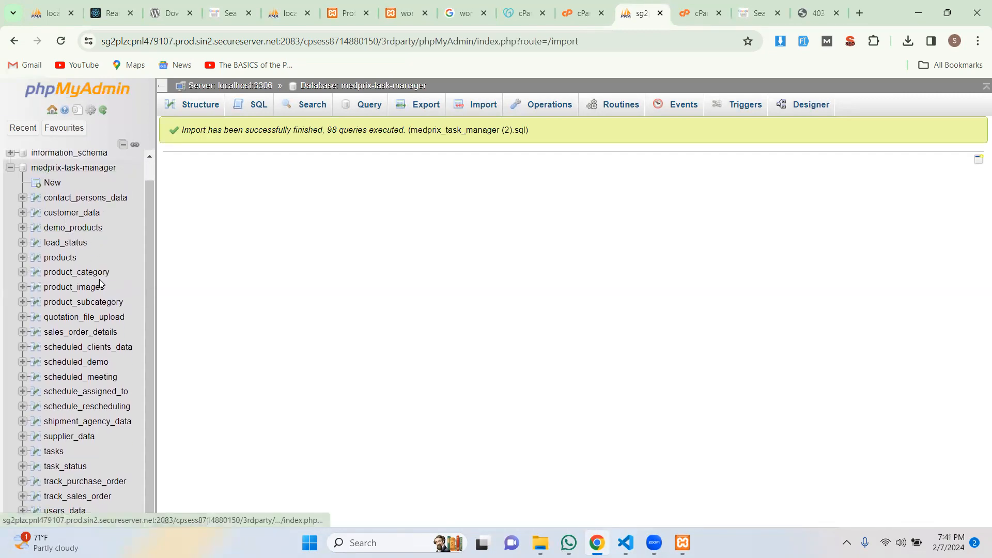
scroll(99, 284, up, 2)
click(49, 191)
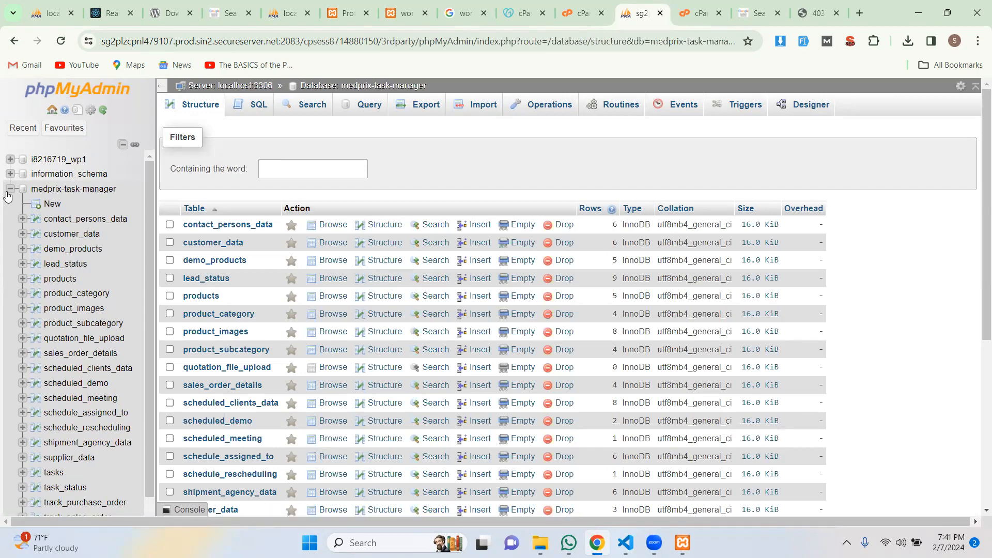
mouse_move(540, 543)
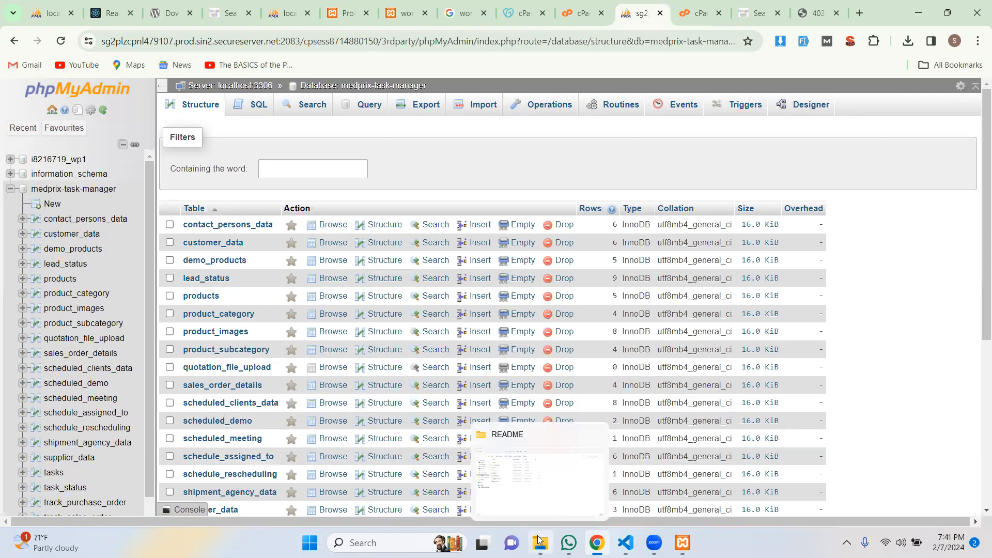
click(522, 458)
Open README/build/index.html in Chrome, which renders only a blank page.
click(139, 122)
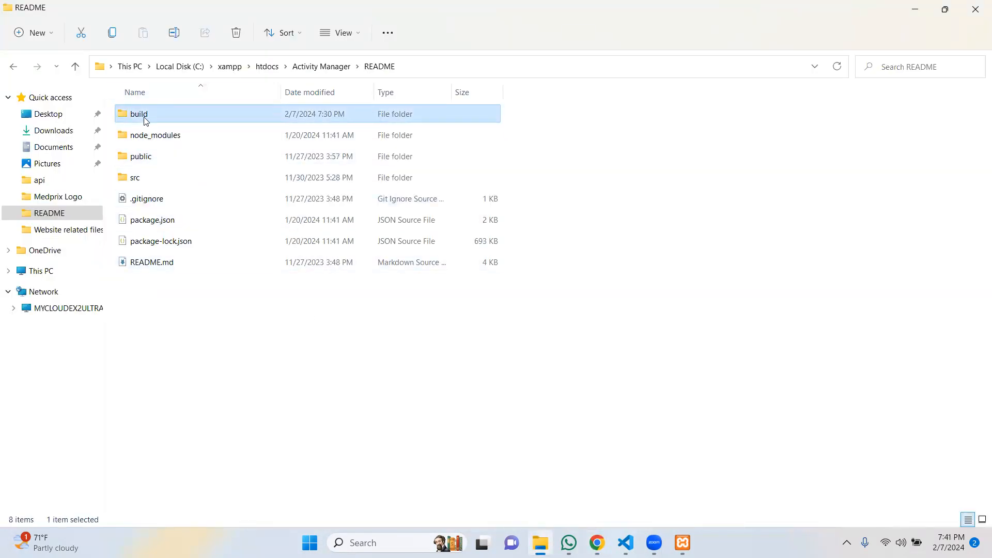
double_click(146, 118)
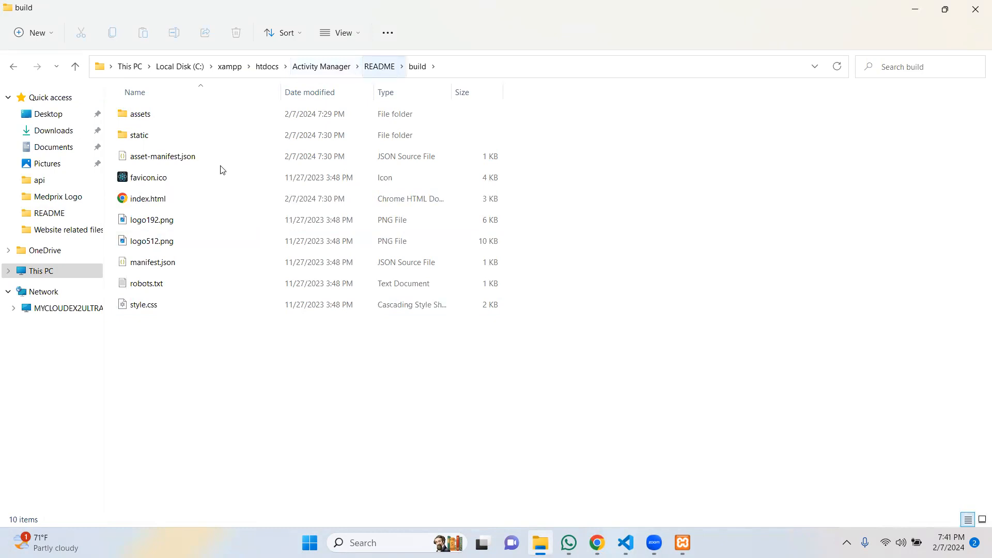
double_click(160, 203)
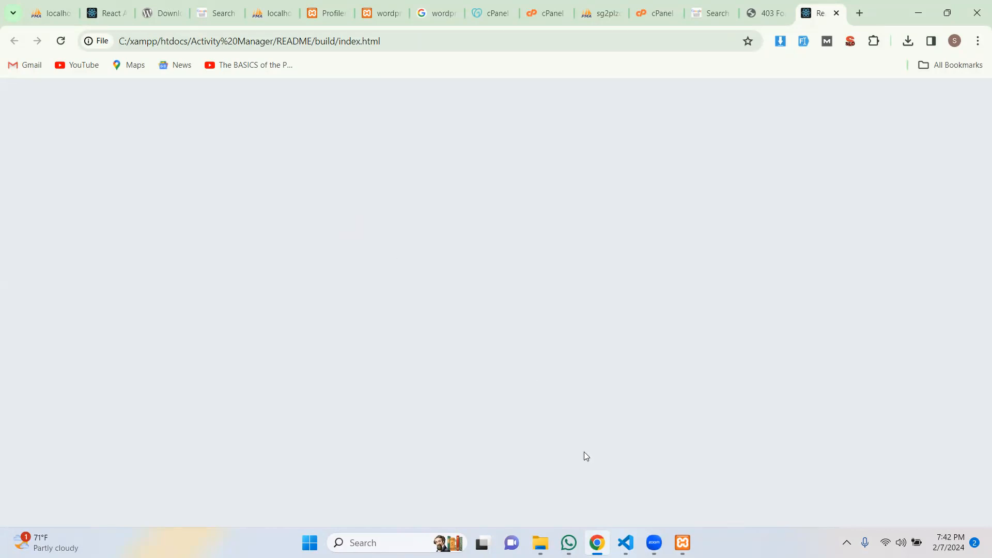
Navigate into the README project and browse its build and static output folders.
mouse_move(568, 542)
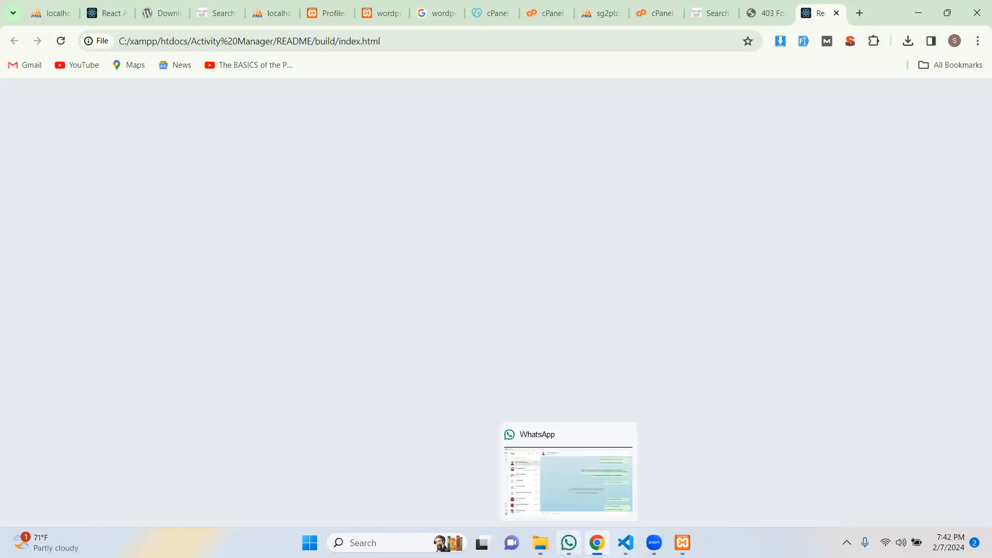
click(541, 543)
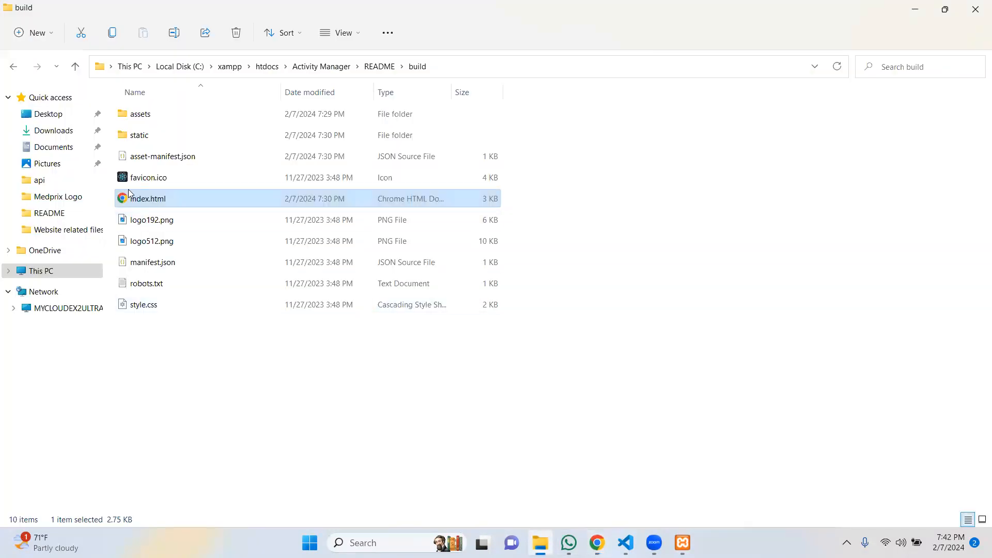
click(321, 66)
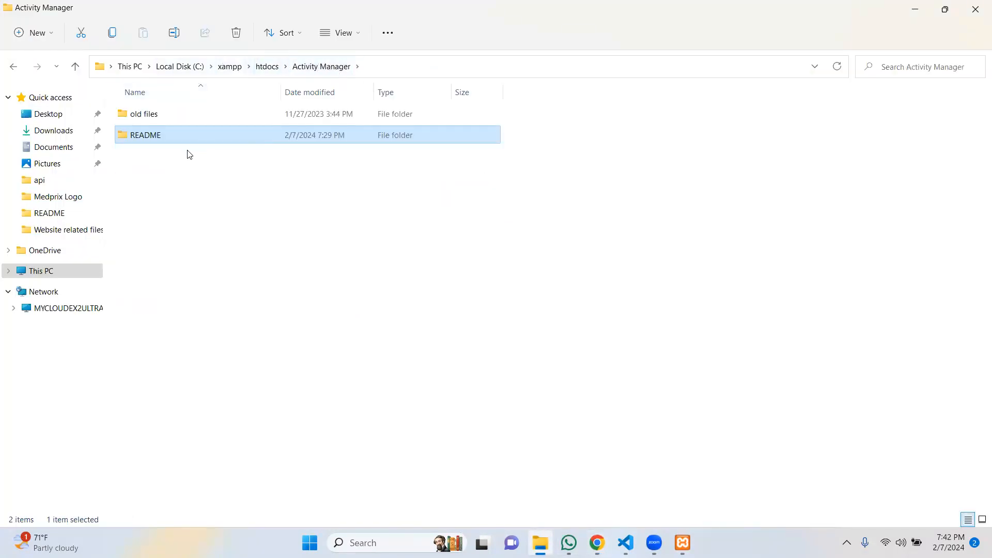
double_click(181, 140)
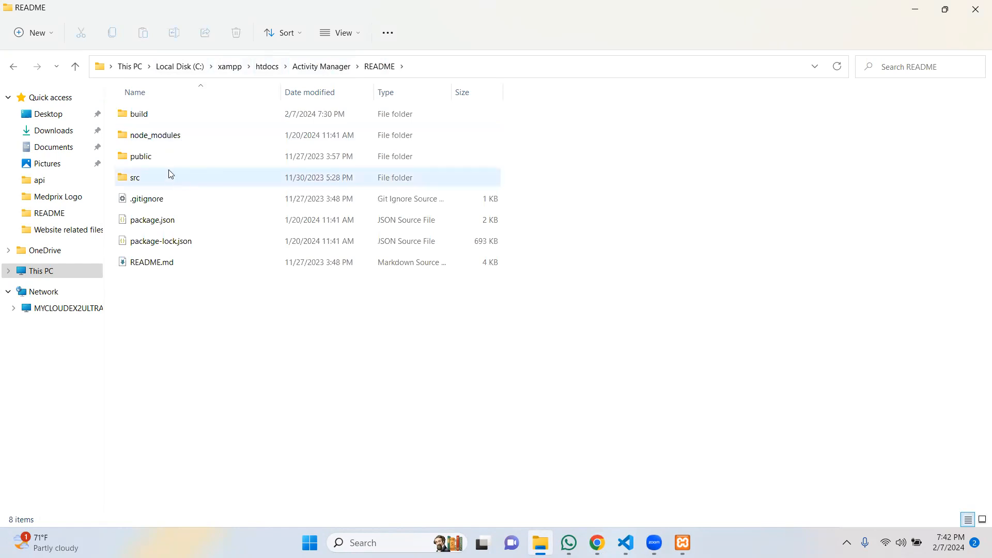
double_click(168, 121)
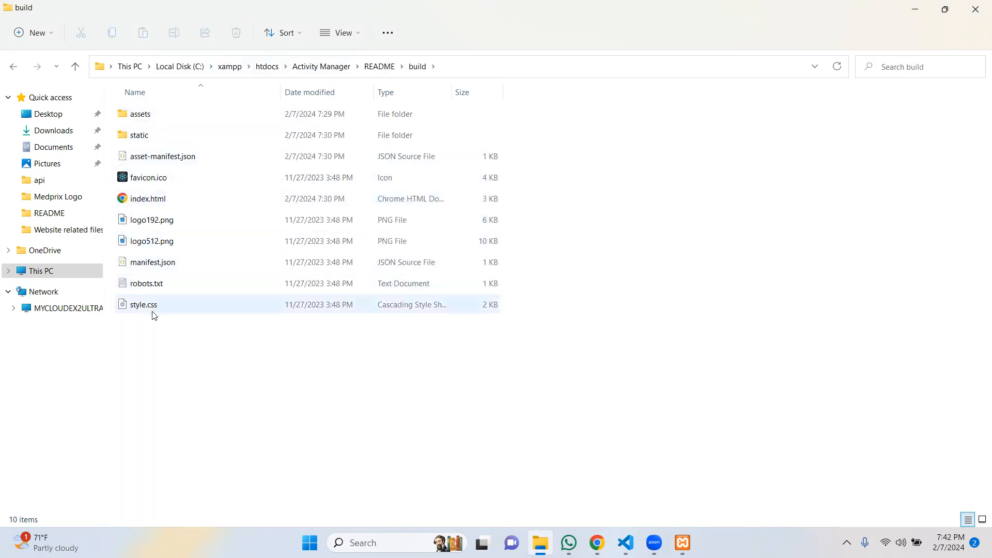
double_click(155, 138)
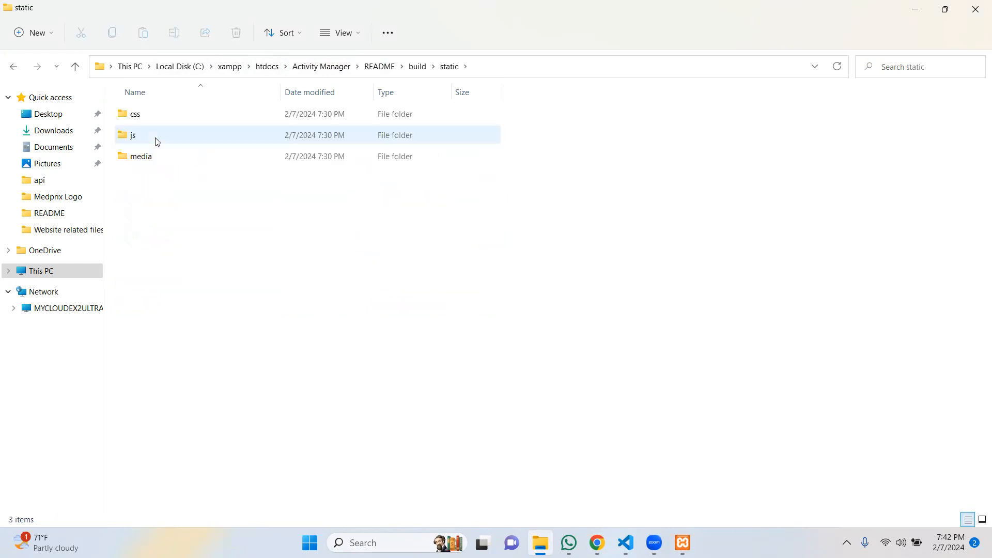
Go back to the README folder and open public/index.html in Chrome.
mouse_move(157, 164)
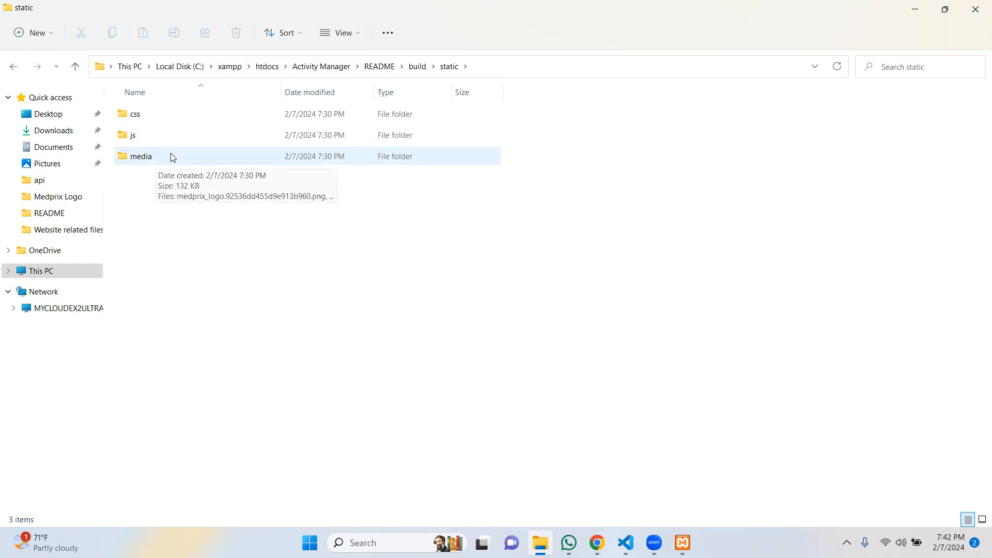
click(20, 71)
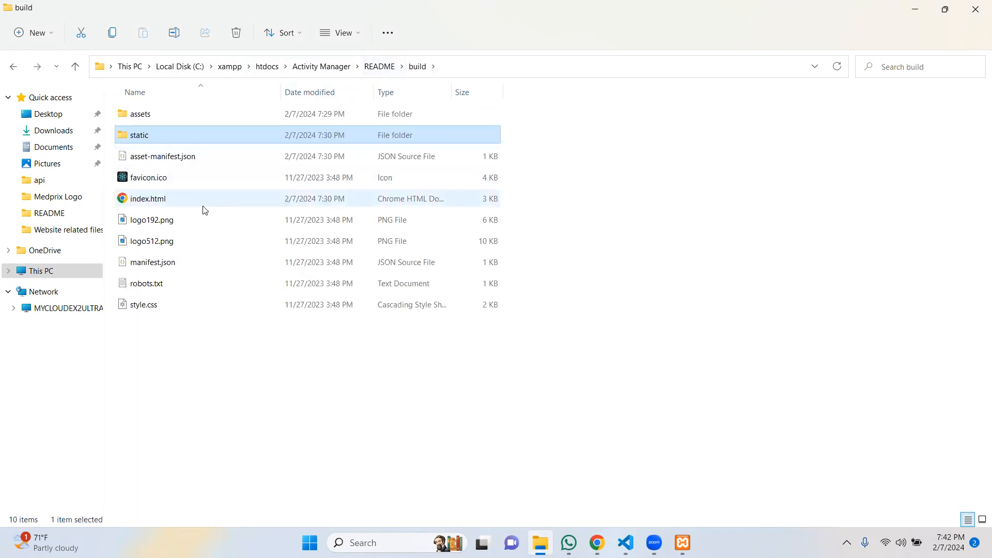
mouse_move(203, 206)
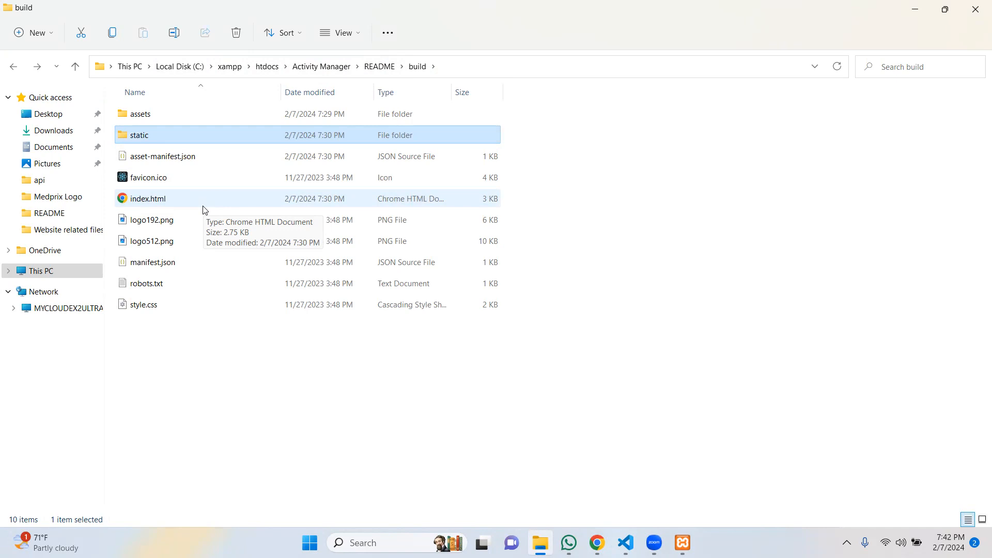
click(14, 69)
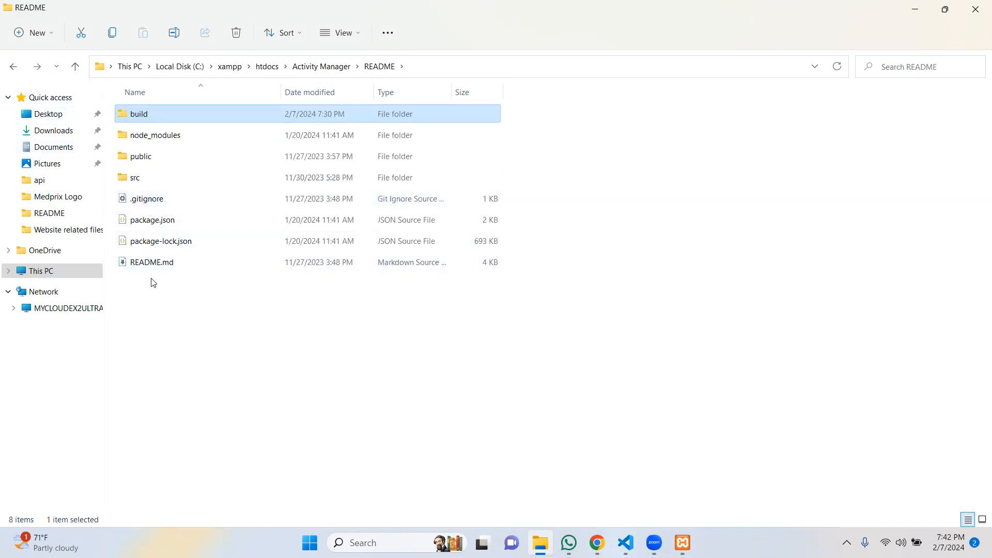
double_click(146, 160)
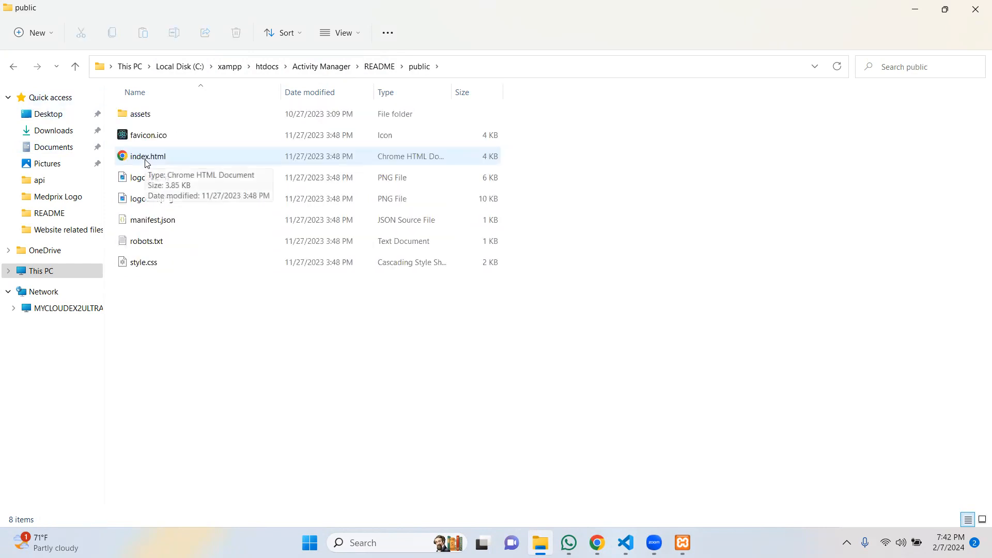
double_click(147, 160)
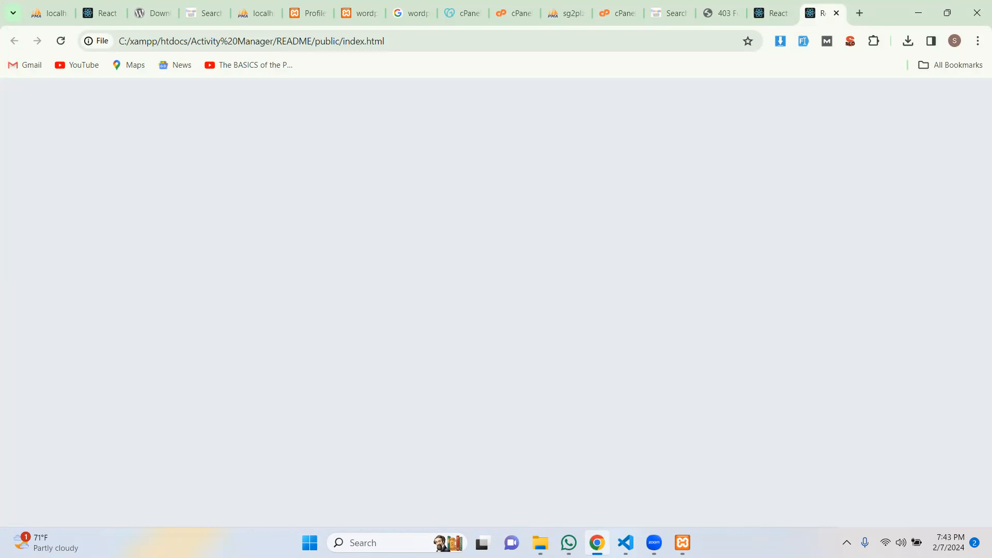
Inspect the blank grey page rendered by the local public/index.html.
mouse_move(626, 542)
click(538, 470)
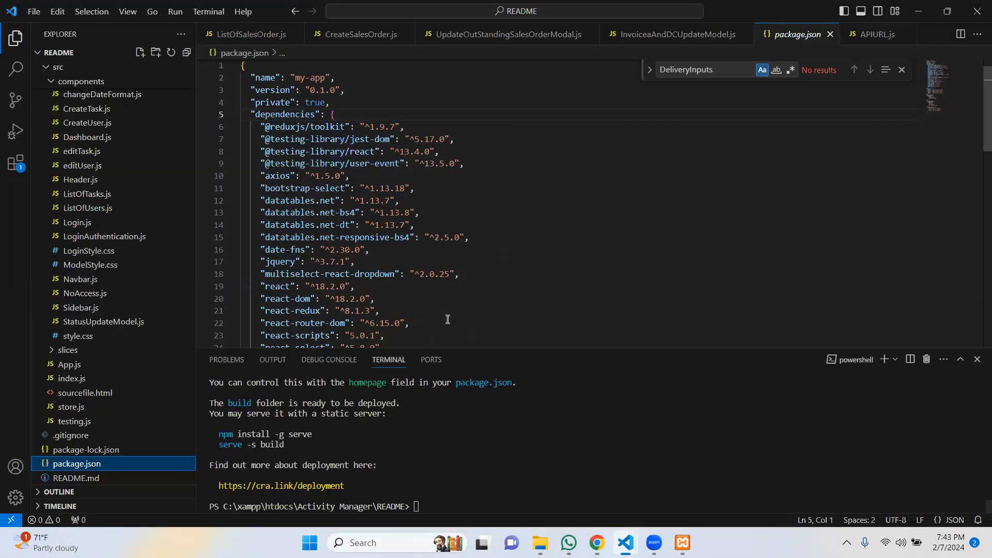
click(432, 451)
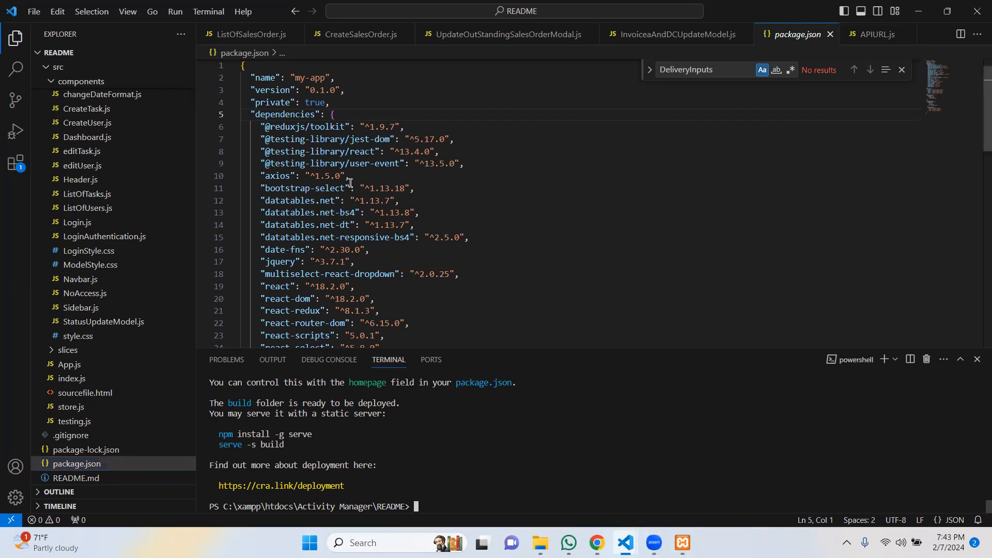
scroll(374, 424, up, 4)
scroll(373, 425, down, 4)
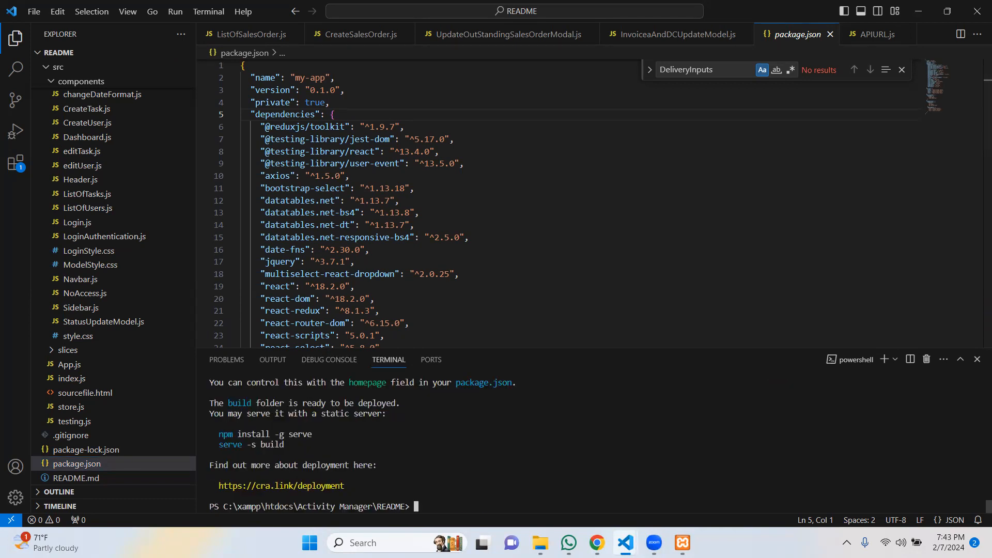
click(597, 543)
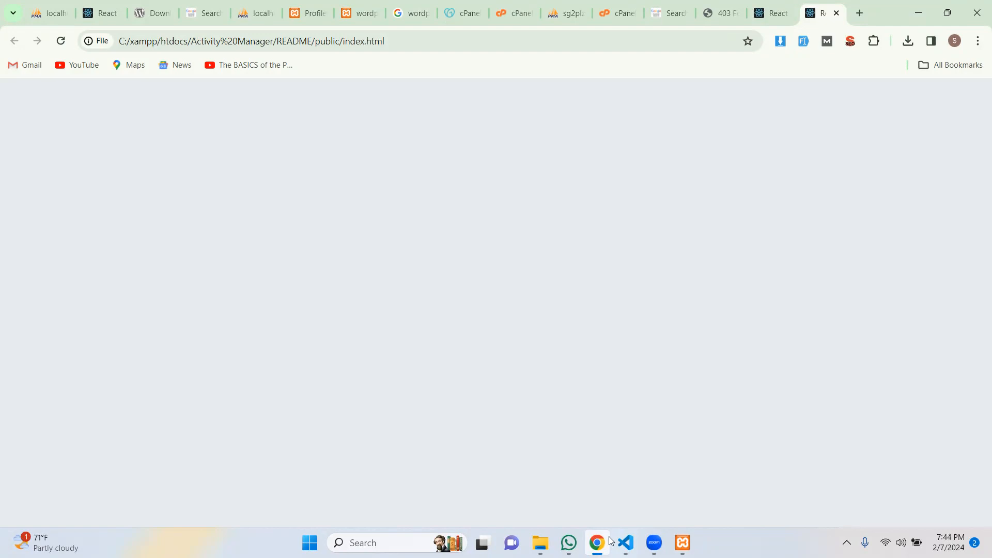
Close the WordPress download search tab so the phpMyAdmin wordpress_site page shows.
click(211, 14)
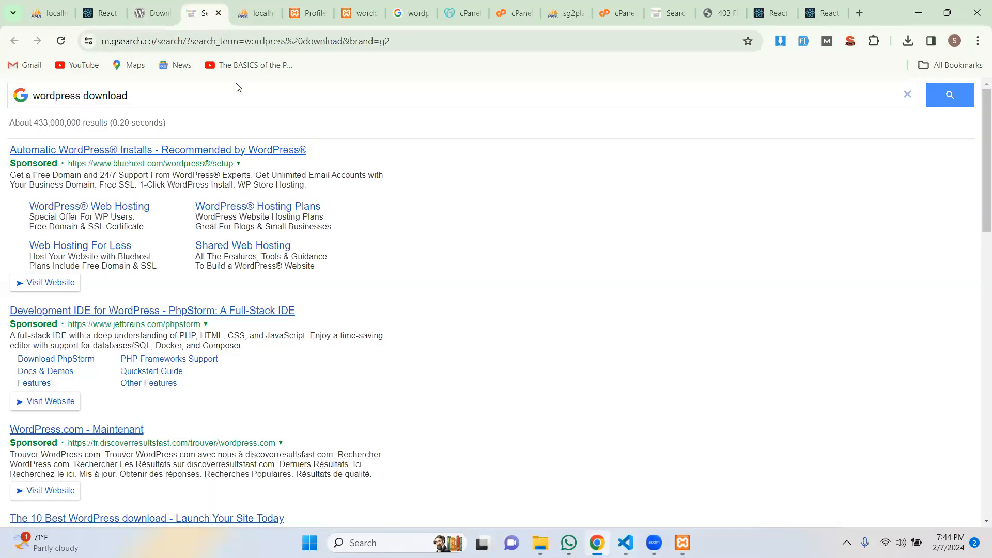
click(217, 13)
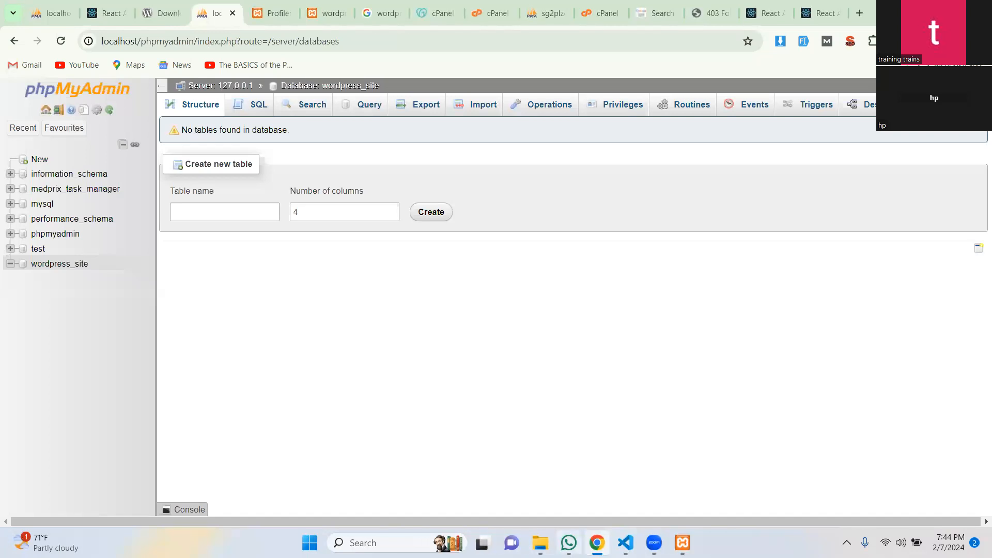
Copy the dev.to 'Deploy / Host your React App with cPanel' link from a contact's WhatsApp chat.
click(569, 543)
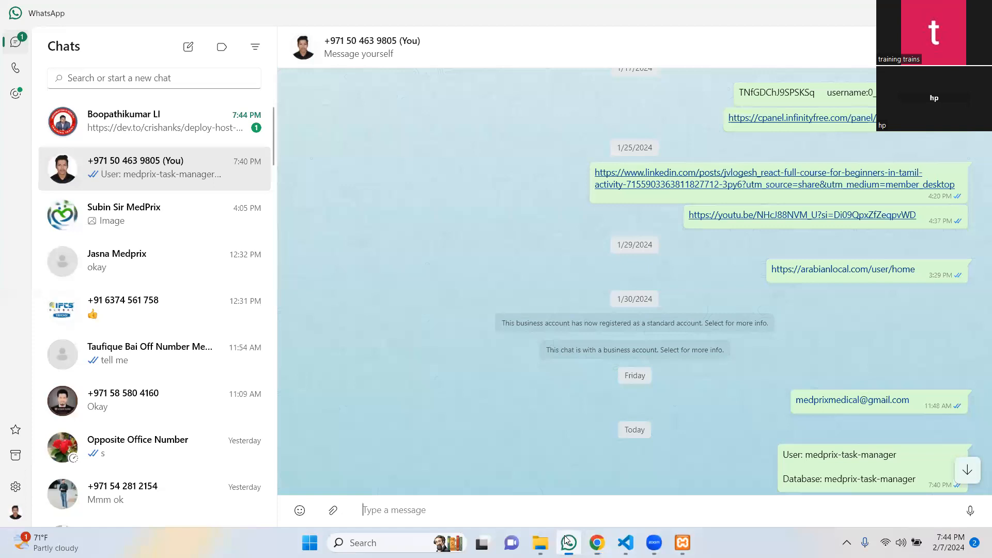
click(134, 134)
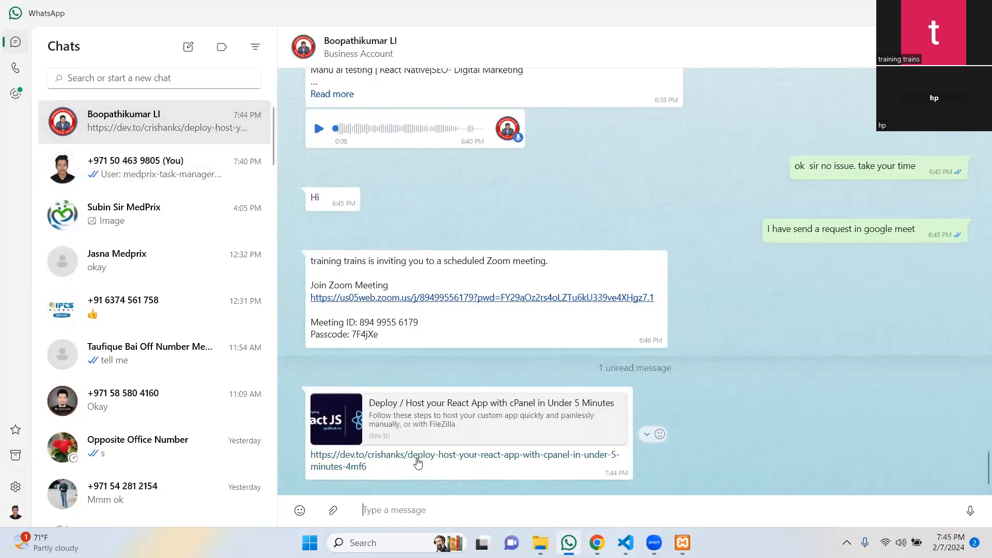
right_click(414, 459)
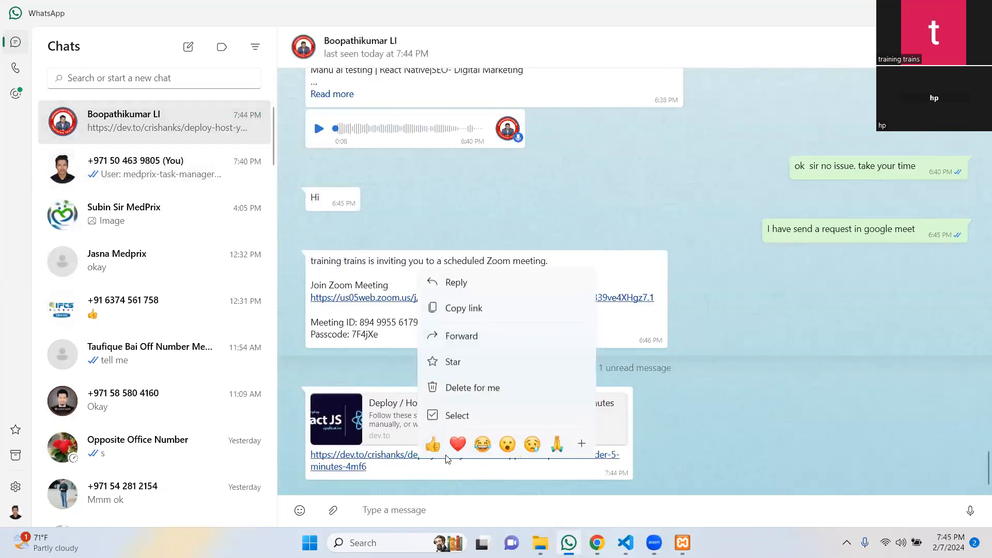
click(458, 308)
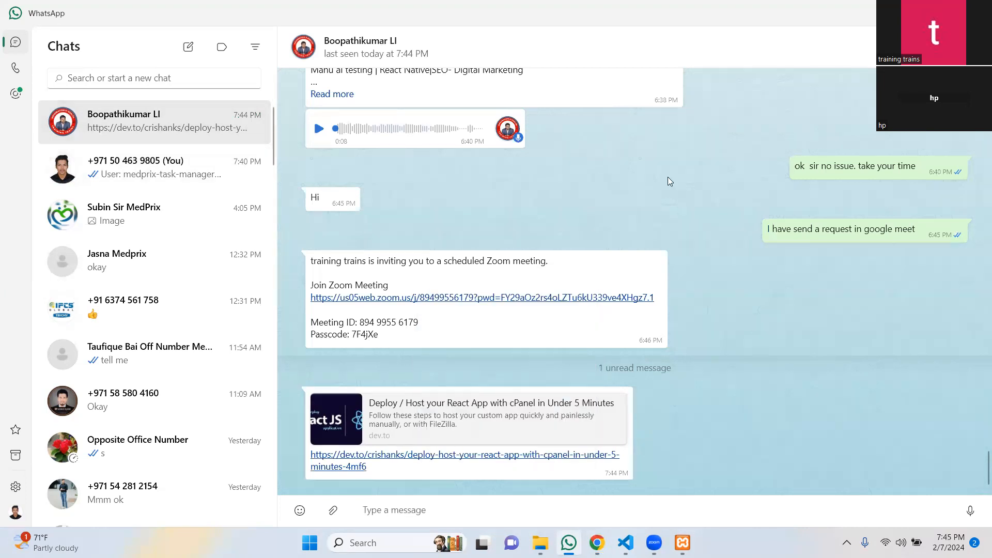
Load the copied dev.to deployment tutorial link in a Chrome tab.
key(alt+Tab)
click(858, 13)
key(ctrl+v)
key(Return)
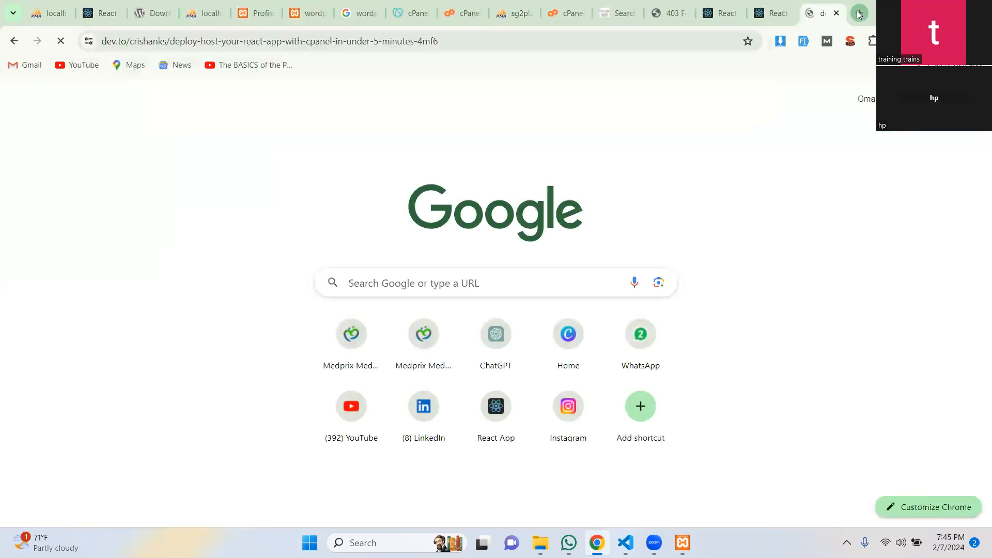
Read the article's opening, highlighting the 'Purchase a Domain and Hosting' heading.
scroll(315, 351, down, 3)
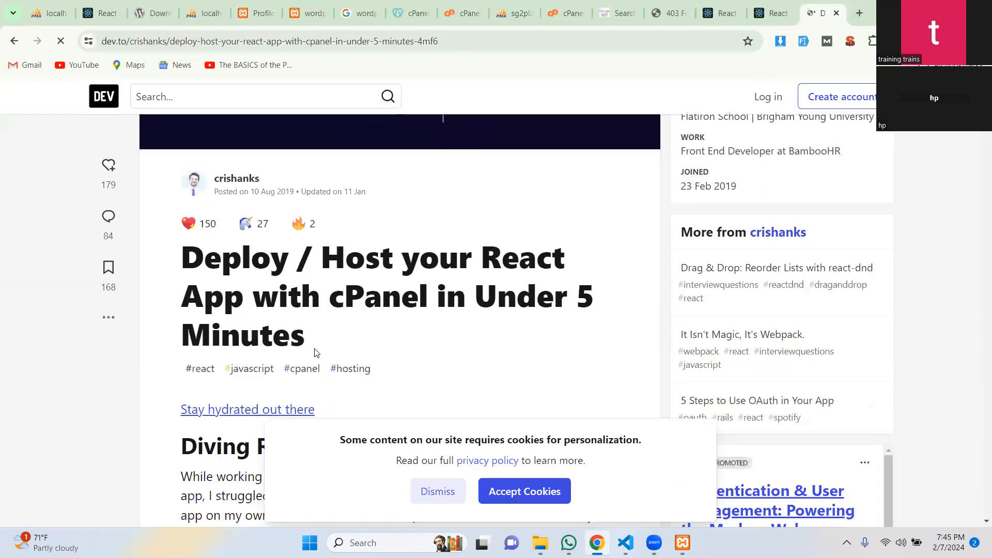
scroll(317, 352, up, 4)
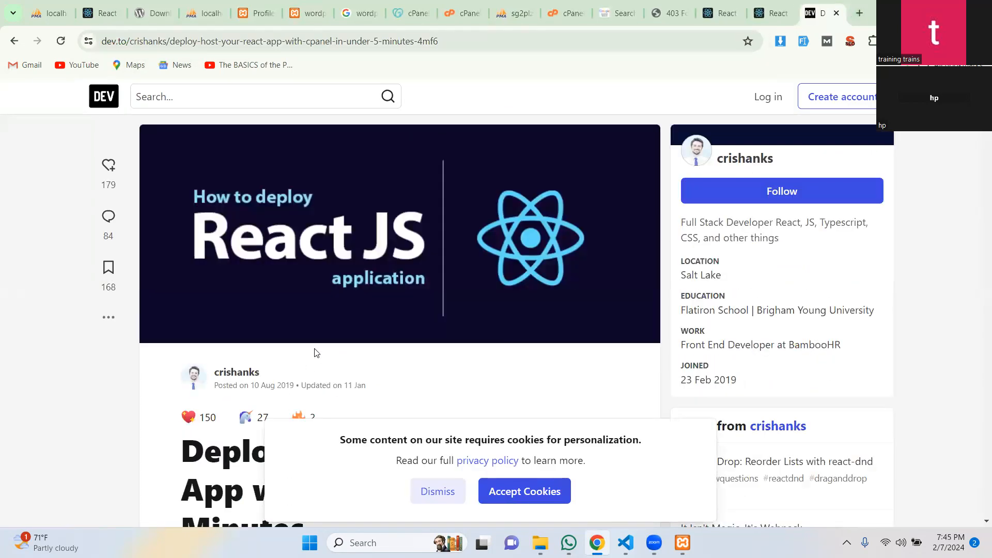
scroll(461, 333, down, 5)
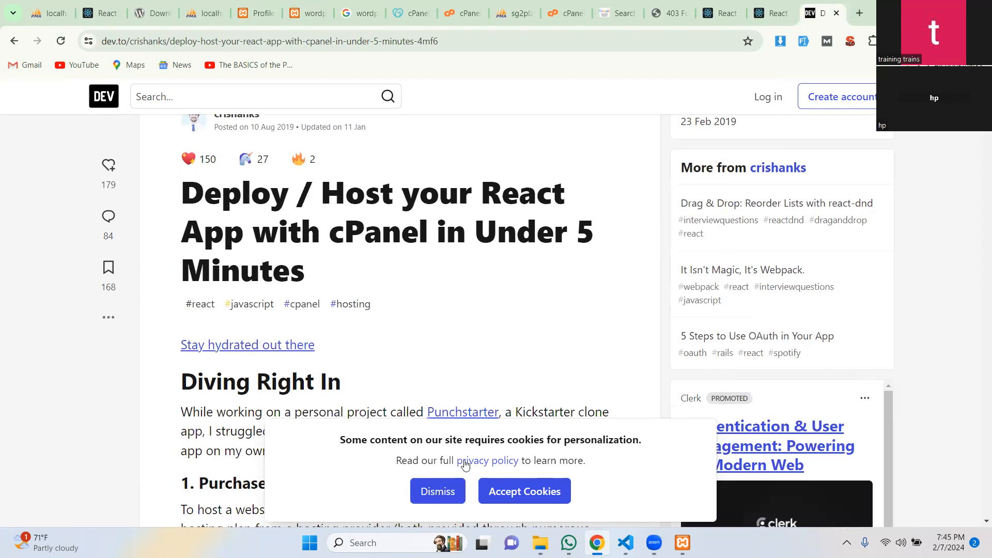
scroll(467, 352, down, 6)
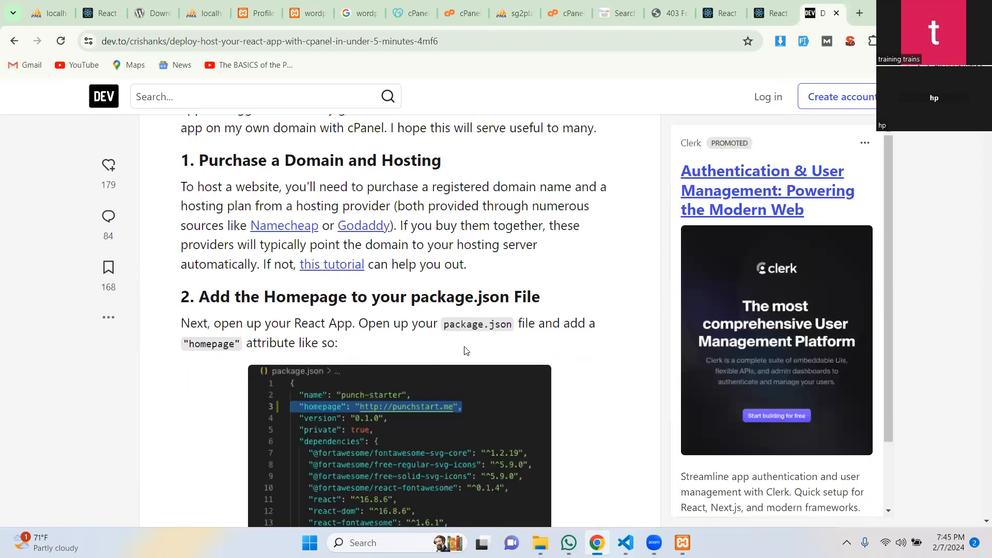
drag(196, 160, 465, 174)
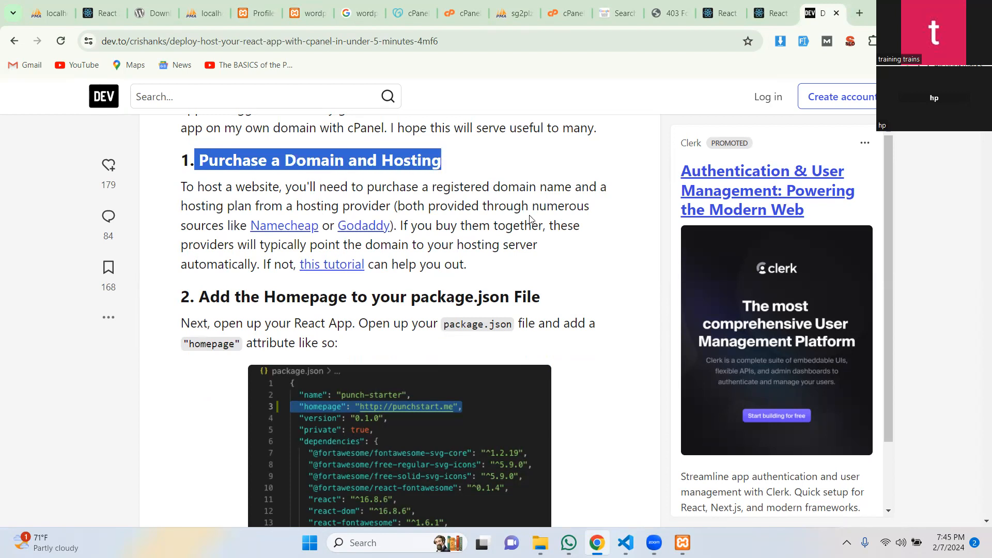
scroll(530, 219, down, 5)
scroll(526, 226, down, 5)
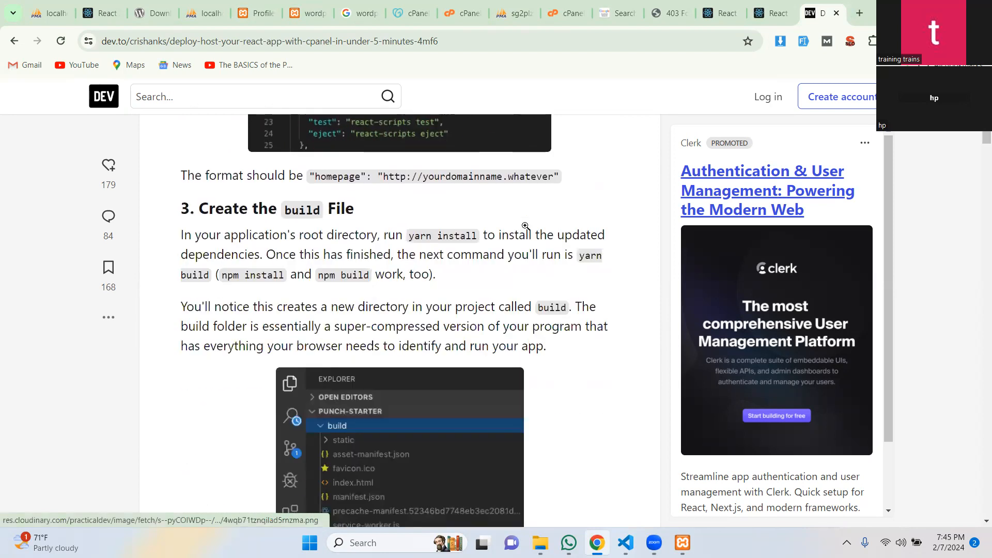
scroll(526, 228, down, 2)
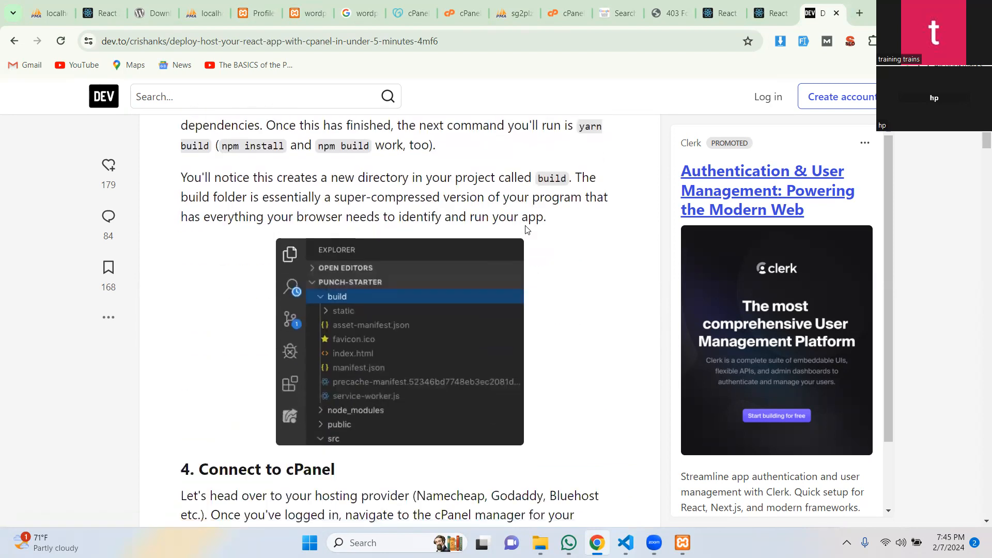
scroll(526, 230, up, 4)
scroll(526, 230, up, 5)
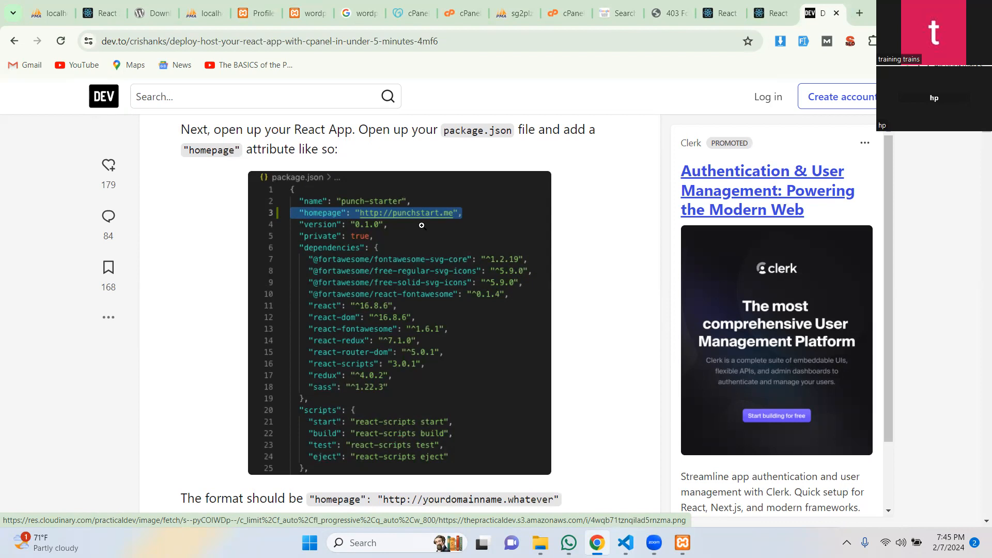
Read on past '4. Connect to cPanel' to '5. Add the Build File Contents to public_html'.
scroll(422, 225, down, 3)
scroll(422, 225, down, 5)
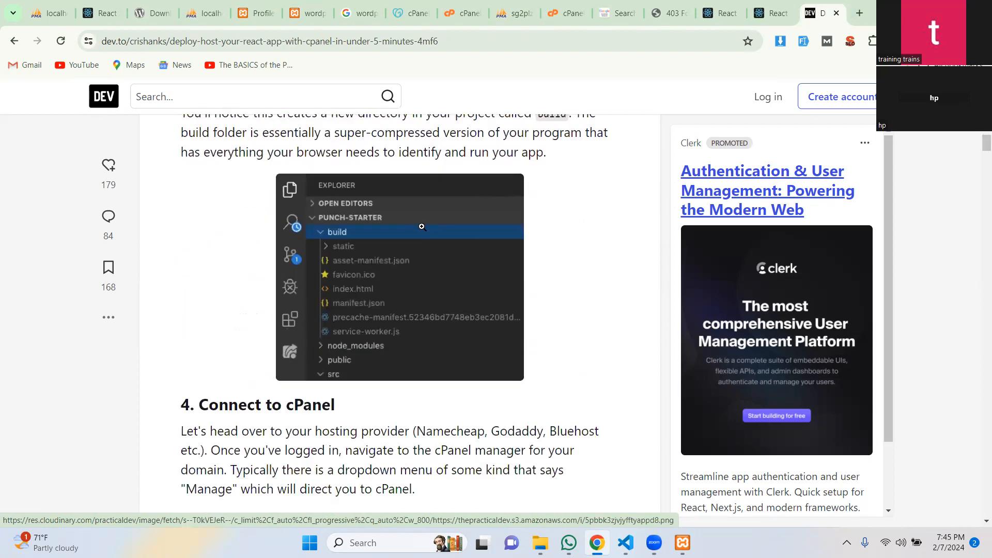
scroll(421, 227, down, 5)
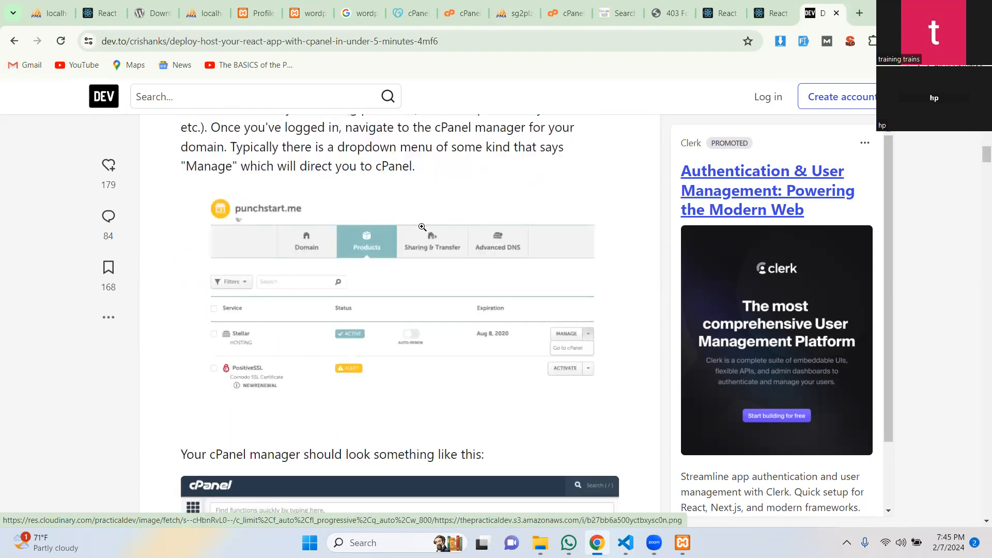
scroll(422, 228, down, 6)
scroll(422, 227, down, 4)
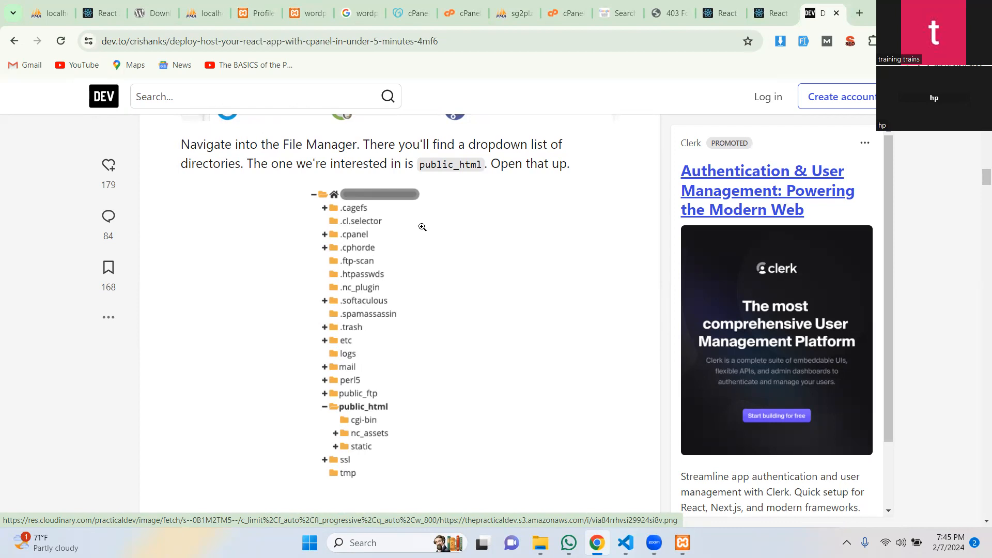
scroll(422, 228, down, 6)
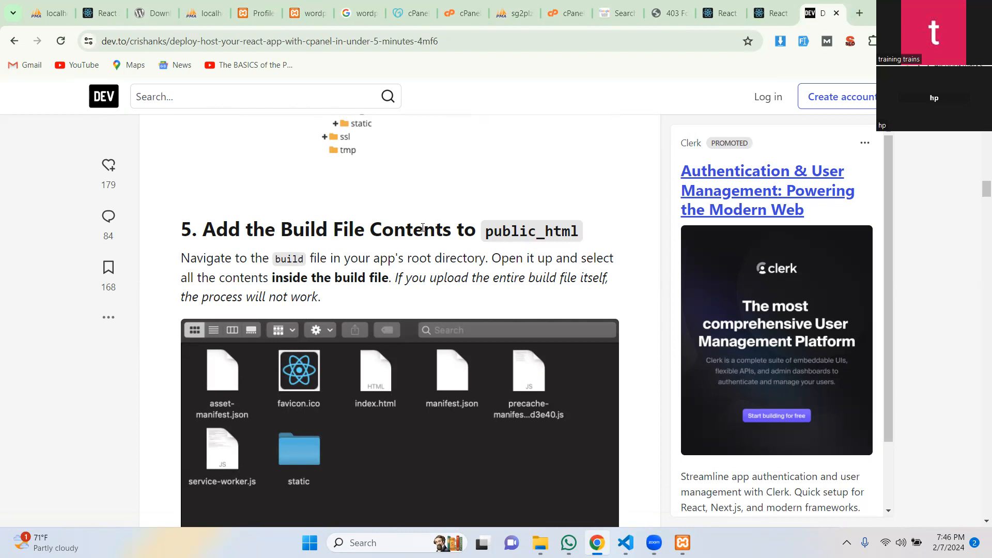
Read section 6's .htaccess rewrite rules and the comments below the article.
scroll(422, 227, down, 5)
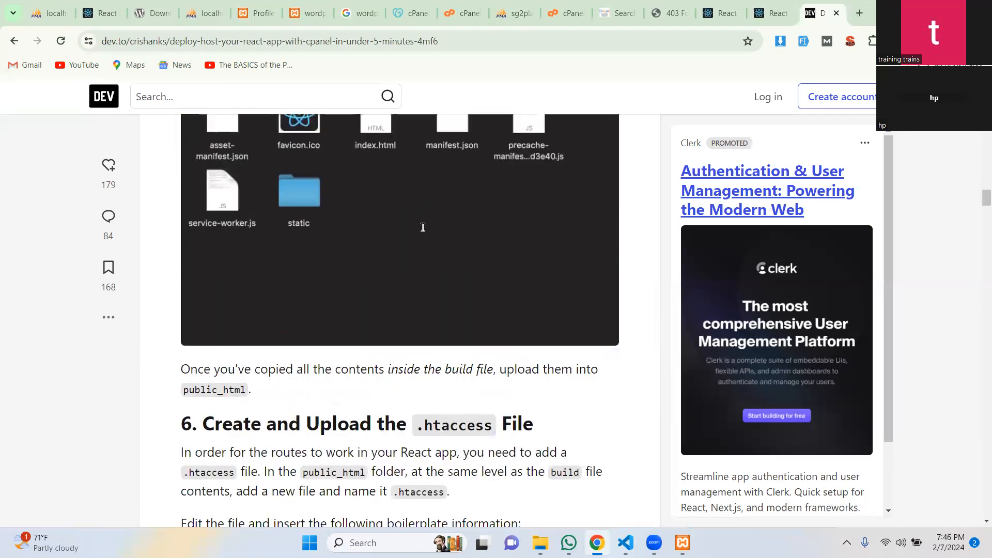
scroll(422, 226, up, 2)
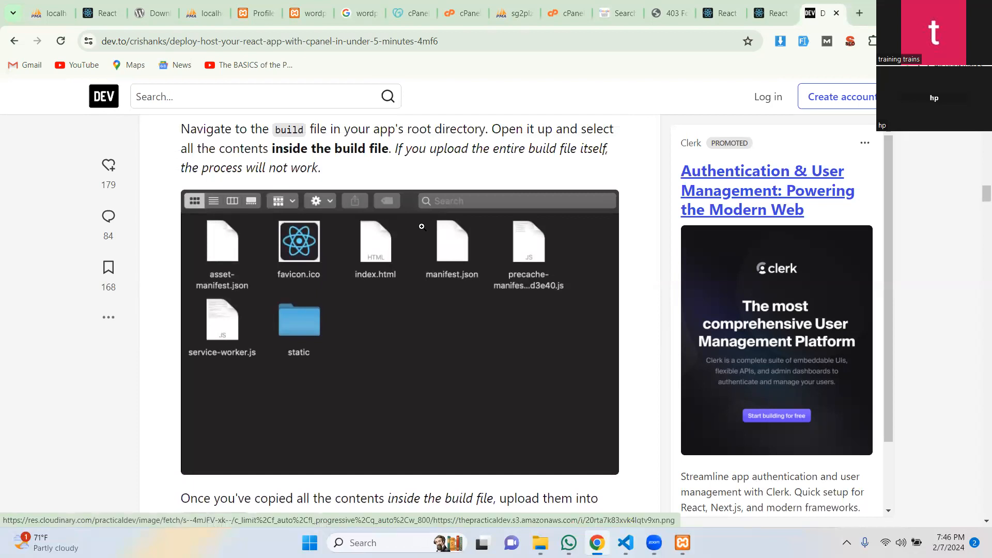
scroll(422, 226, down, 8)
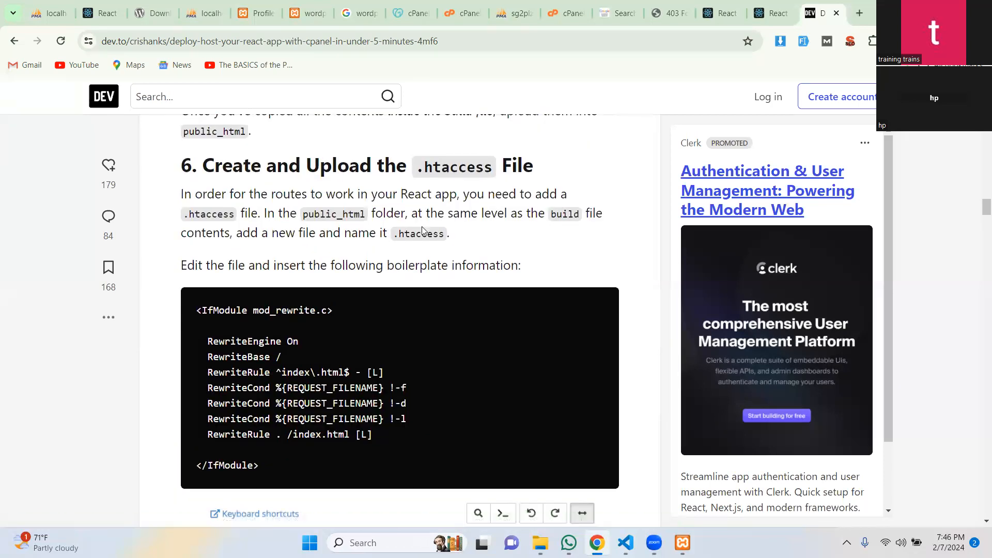
scroll(421, 226, down, 6)
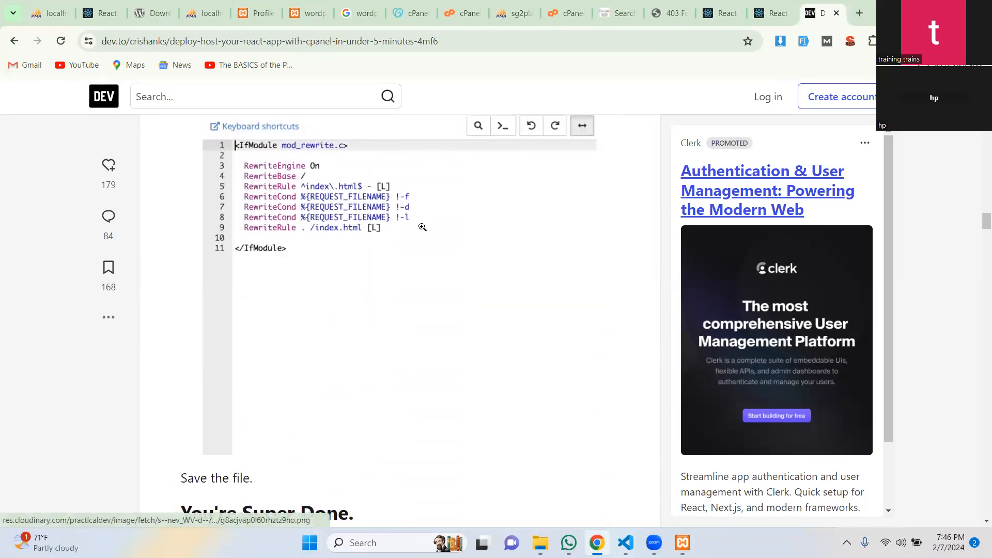
scroll(422, 228, up, 2)
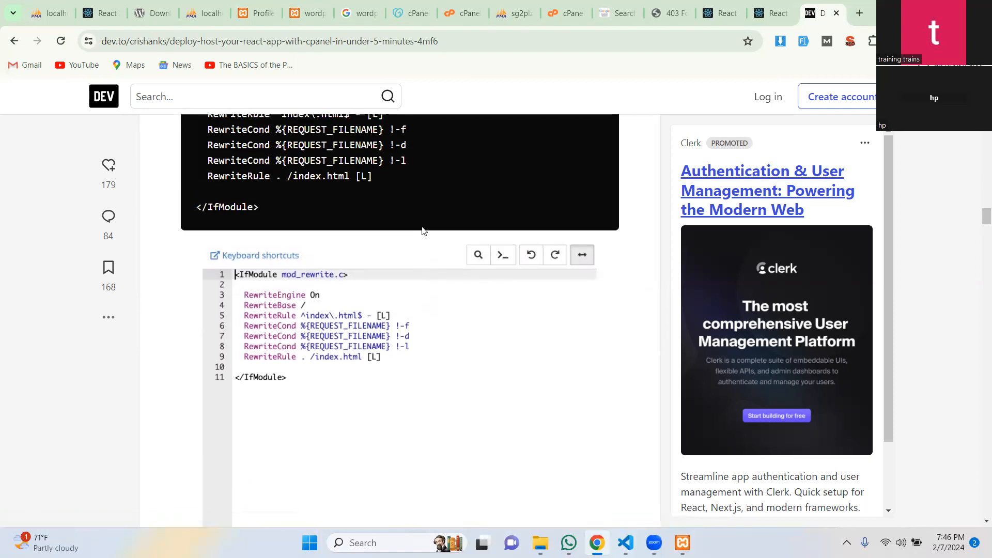
scroll(422, 231, up, 5)
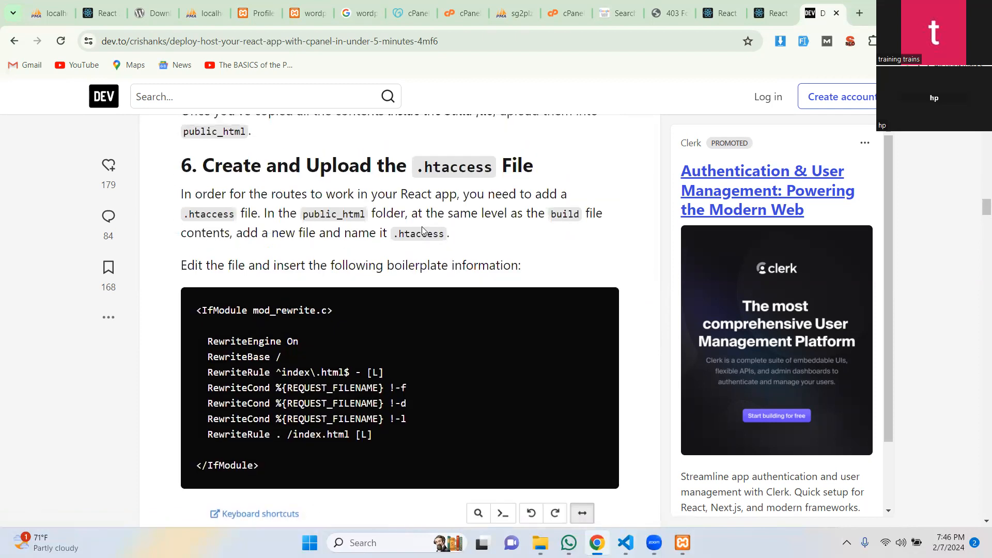
scroll(422, 230, up, 1)
drag(416, 230, 494, 236)
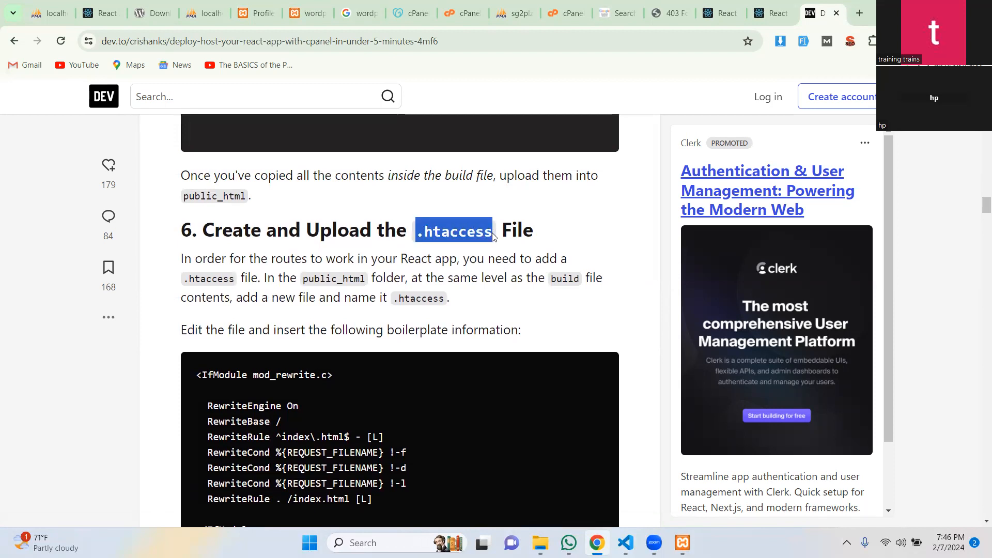
scroll(493, 238, up, 2)
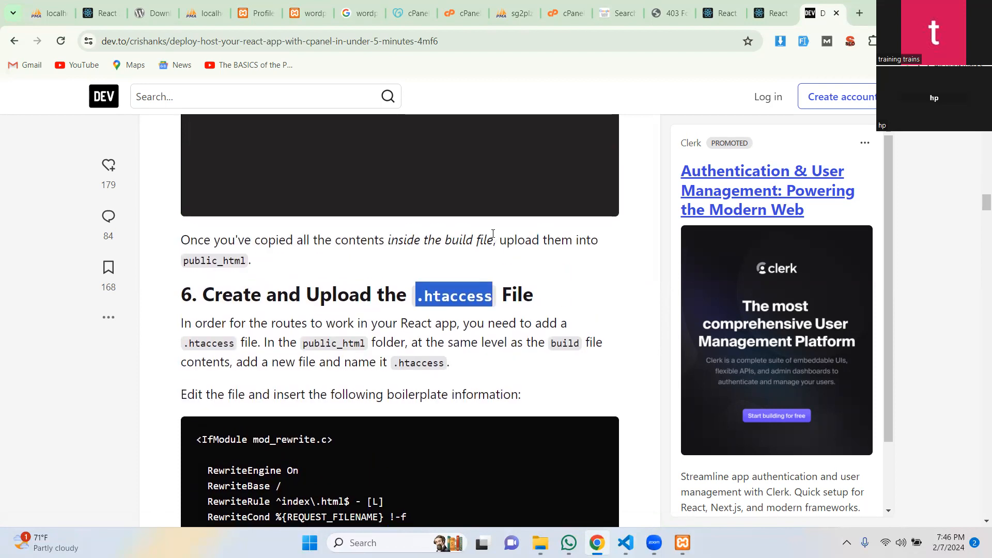
scroll(493, 234, down, 6)
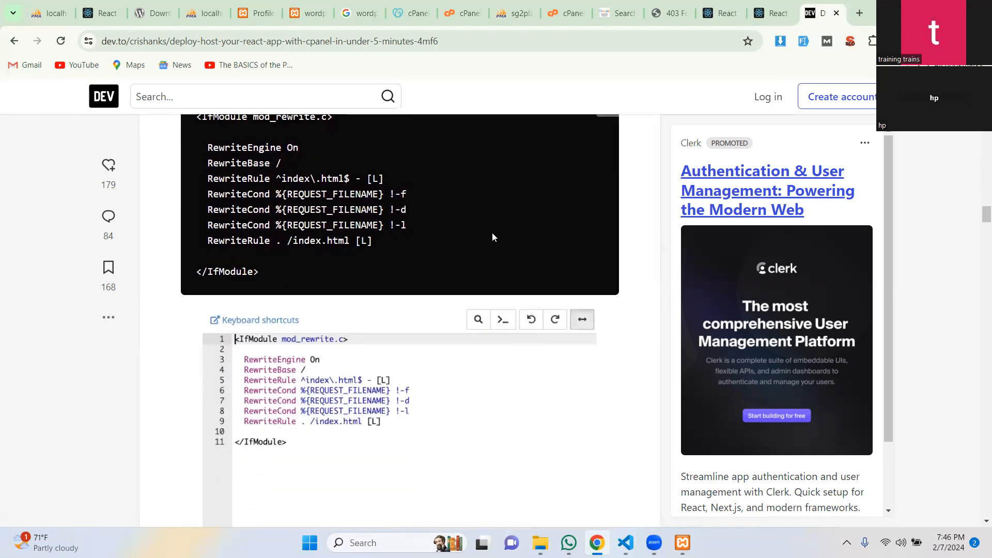
scroll(490, 238, down, 8)
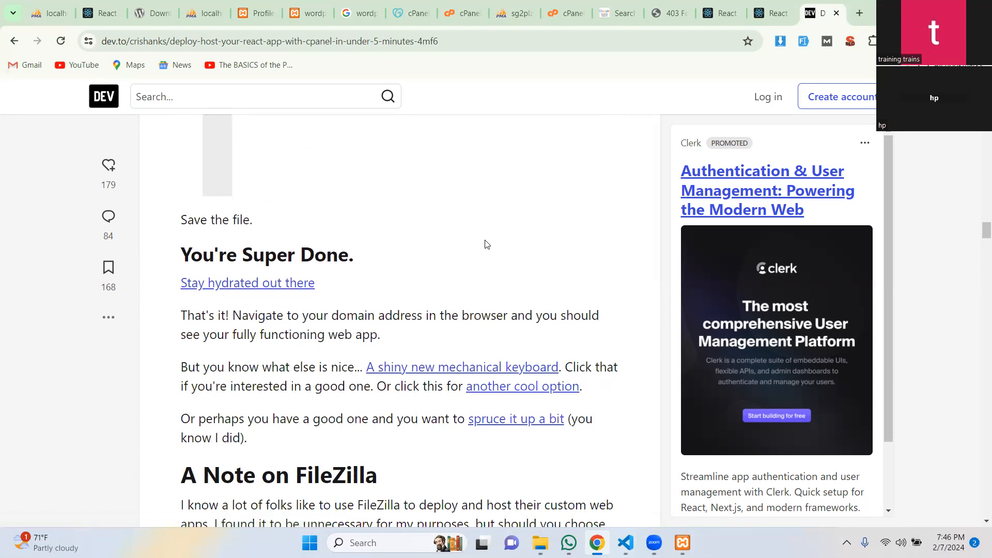
scroll(486, 243, down, 16)
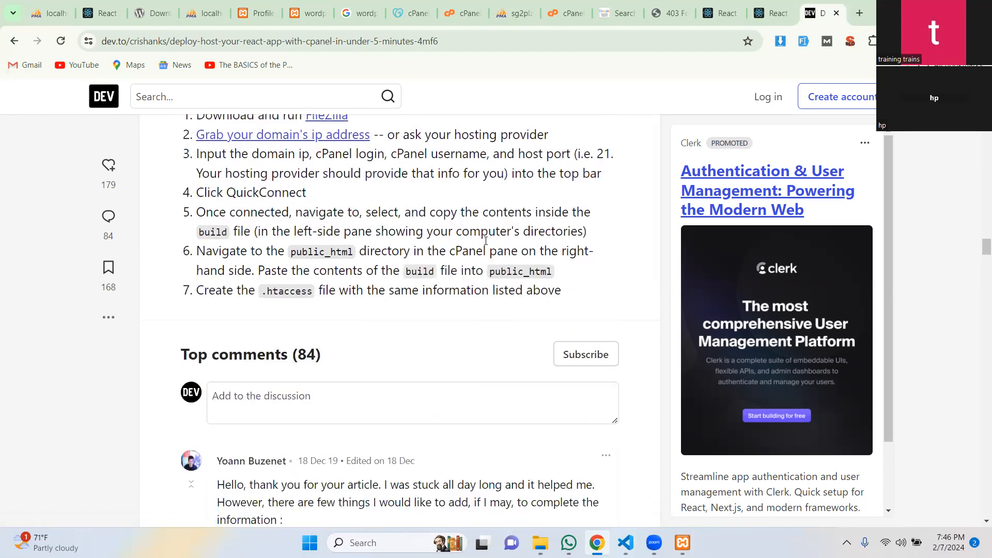
scroll(486, 241, down, 6)
Scroll back up to '1. Purchase a Domain and Hosting'.
scroll(486, 240, up, 3)
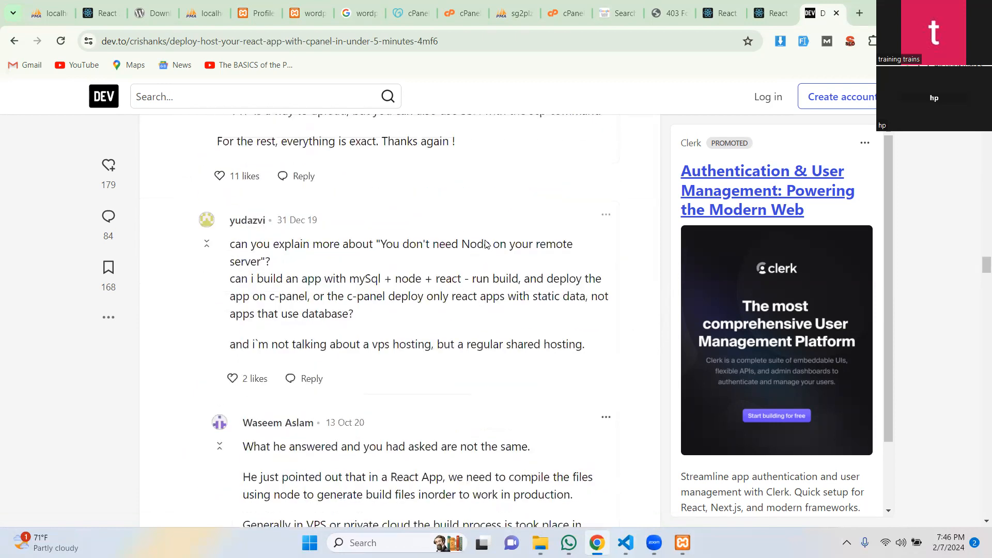
scroll(486, 241, up, 20)
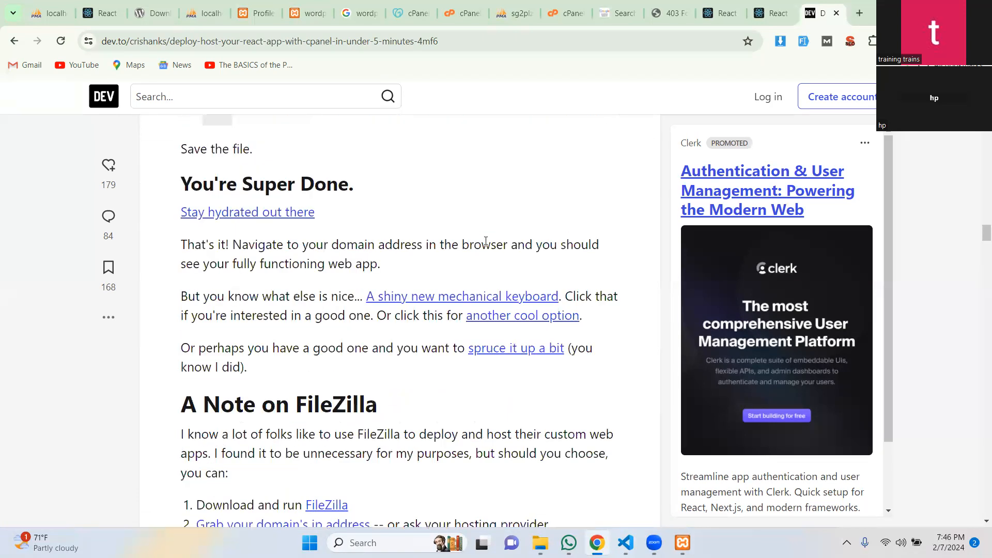
scroll(485, 241, up, 20)
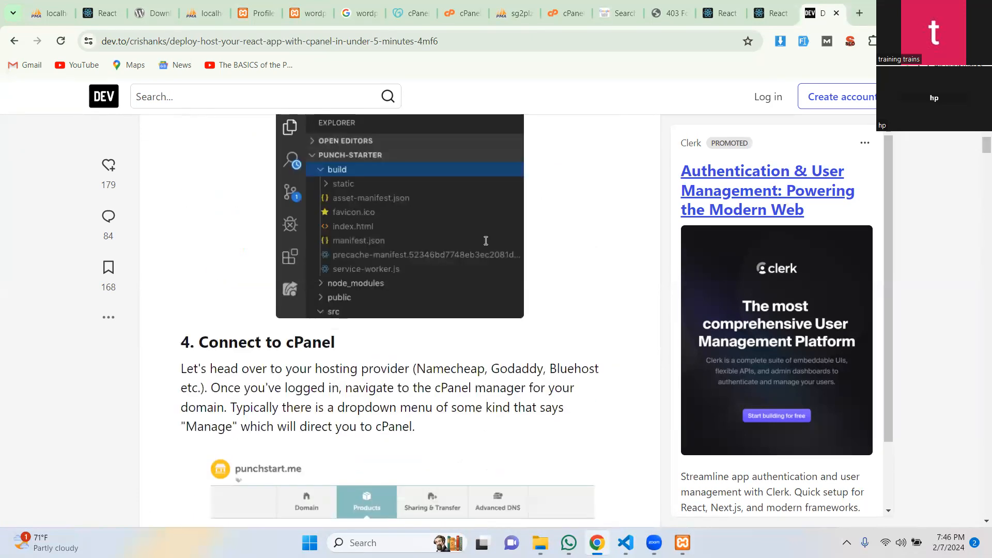
scroll(484, 241, up, 15)
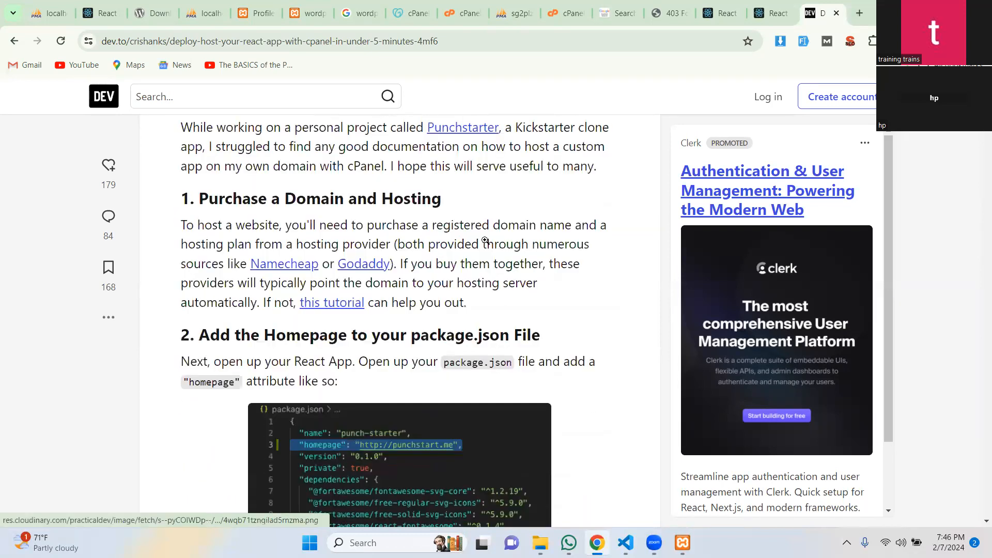
scroll(486, 244, up, 8)
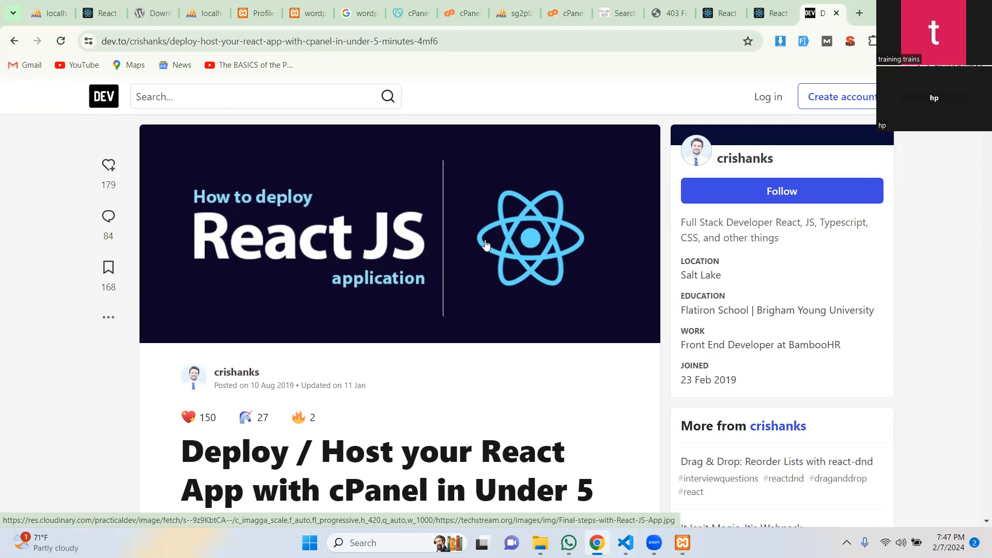
scroll(486, 245, down, 8)
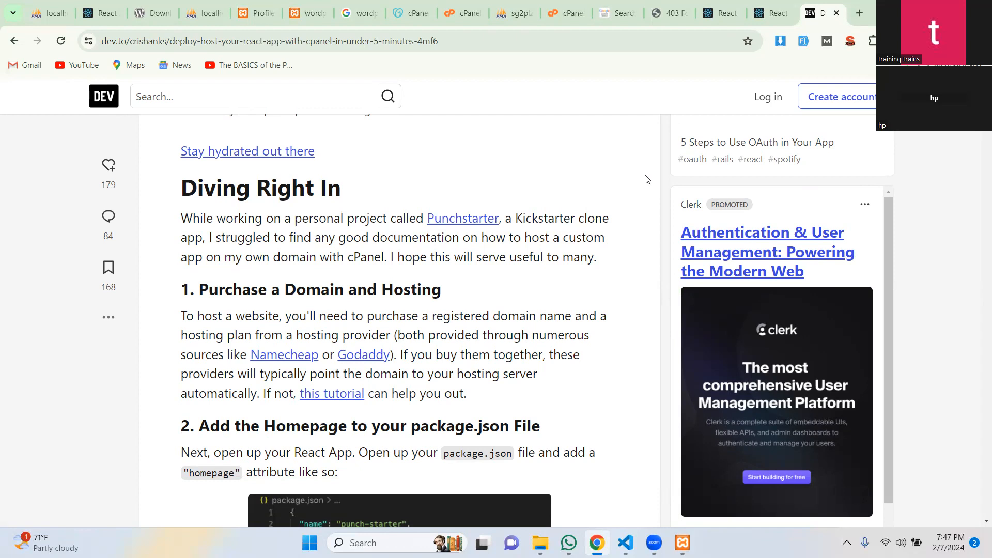
scroll(646, 179, down, 8)
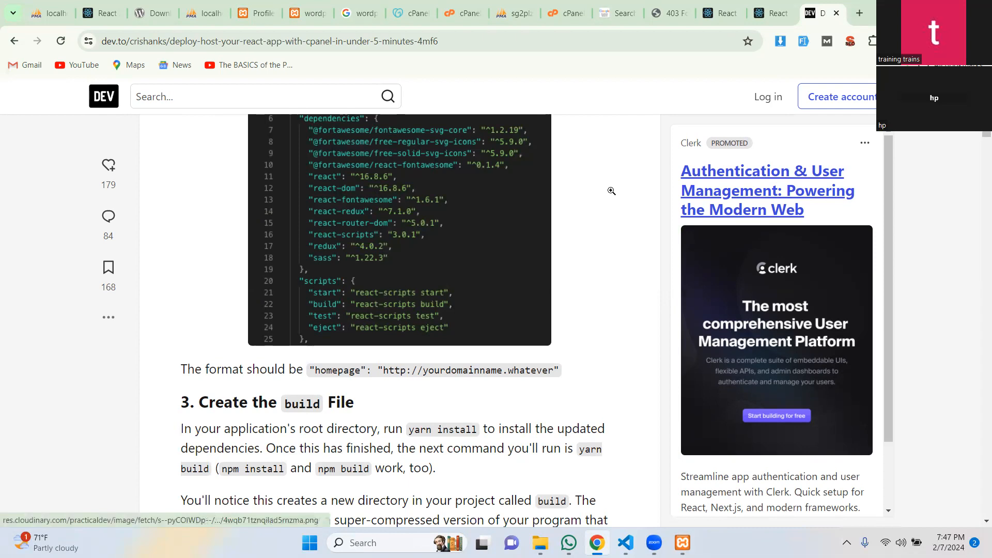
scroll(611, 191, up, 1)
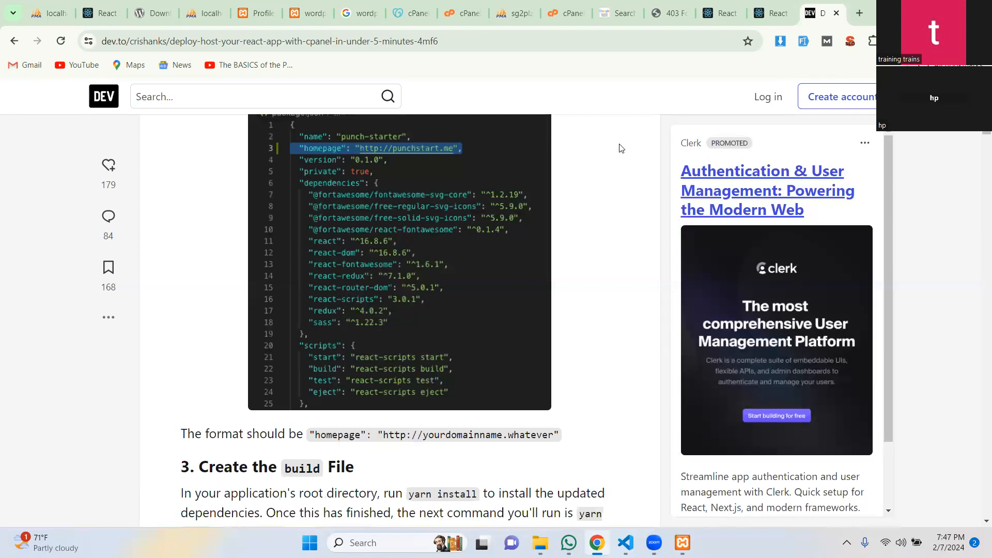
scroll(621, 149, up, 3)
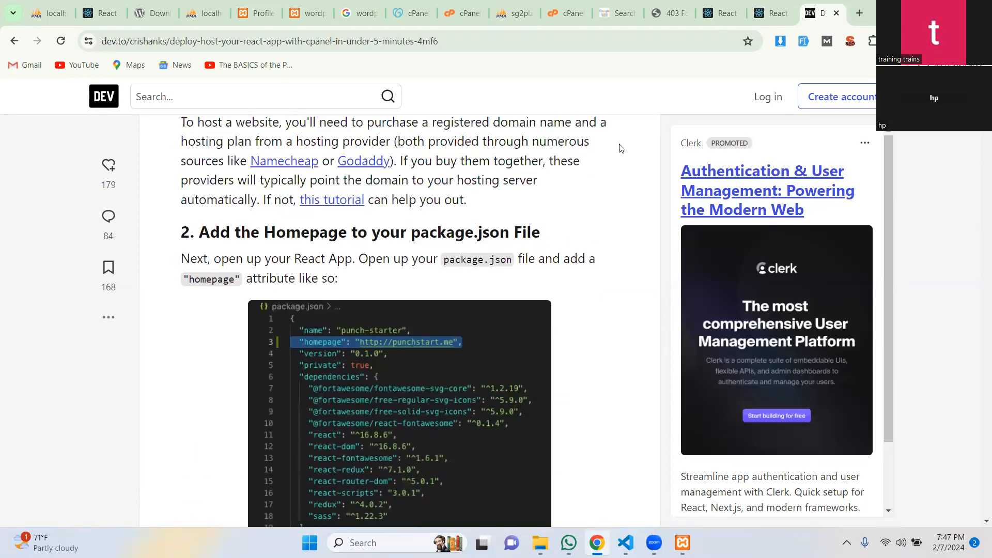
scroll(620, 149, up, 2)
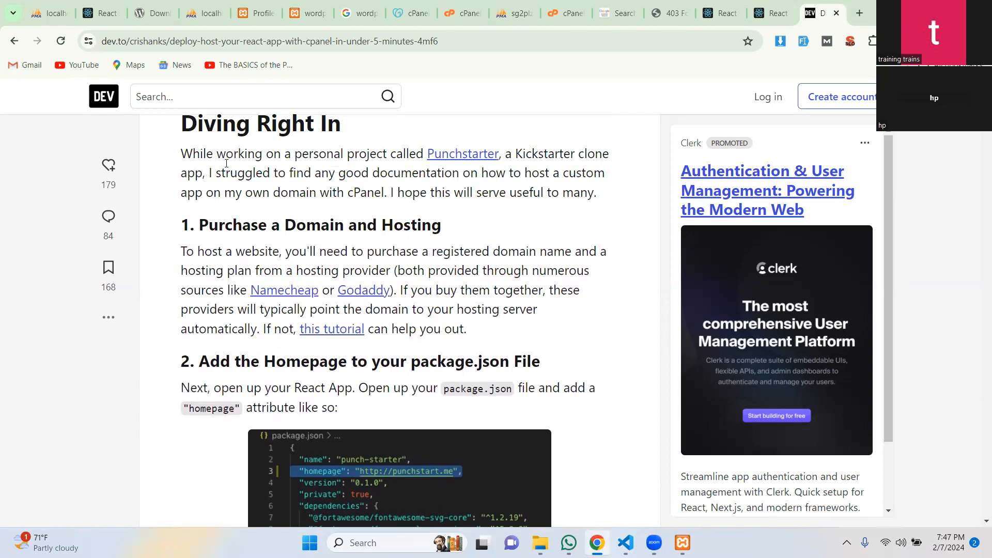